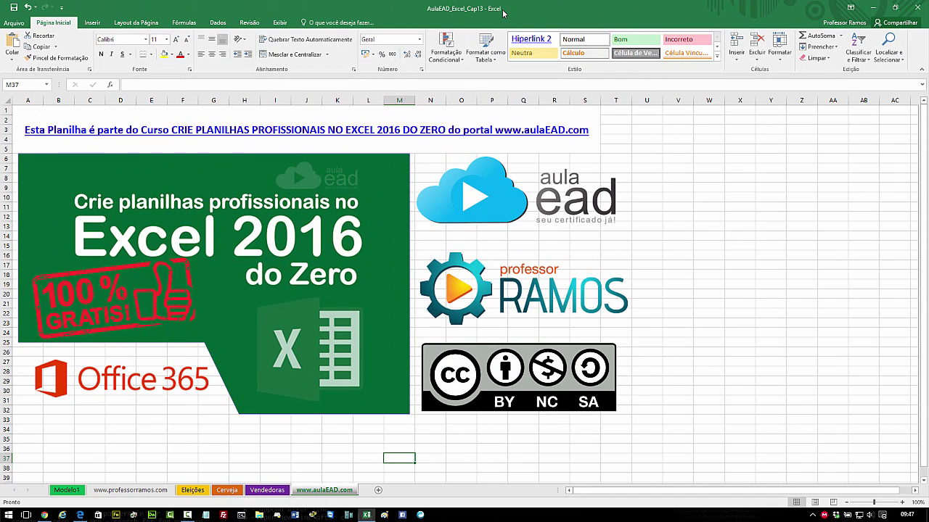
left_click(67, 490)
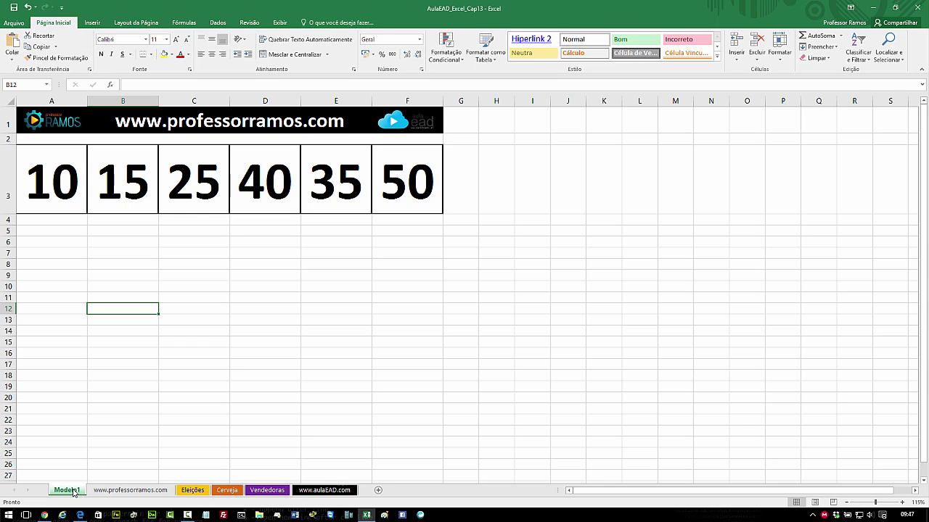
left_click_drag(73, 492, 99, 492)
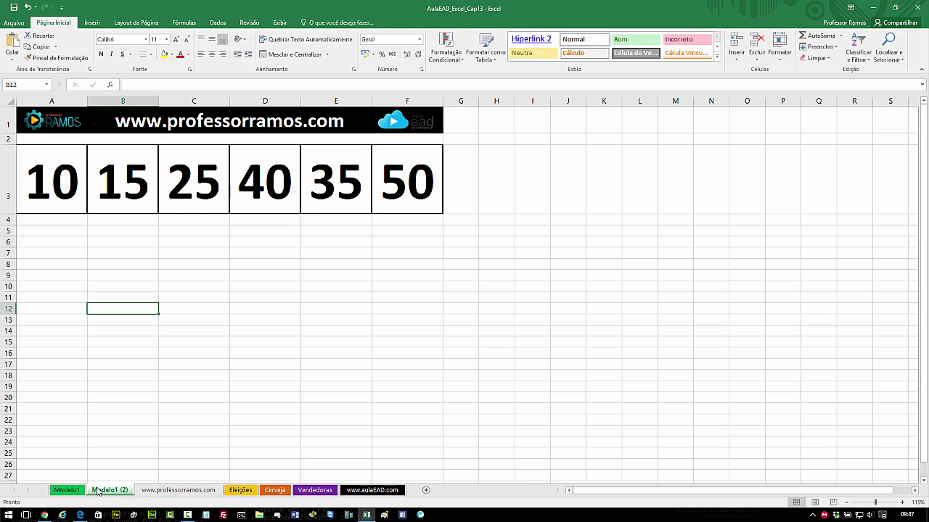
left_click(185, 493)
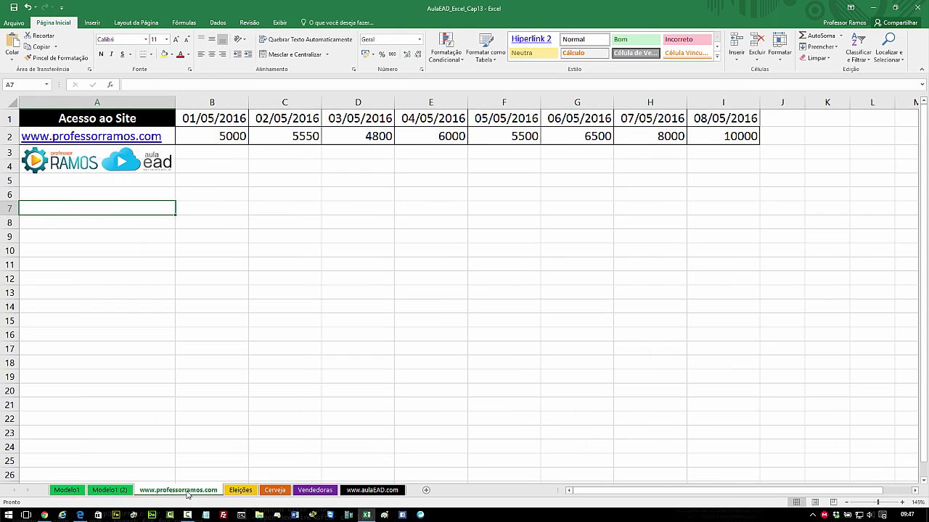
left_click_drag(187, 494, 230, 487)
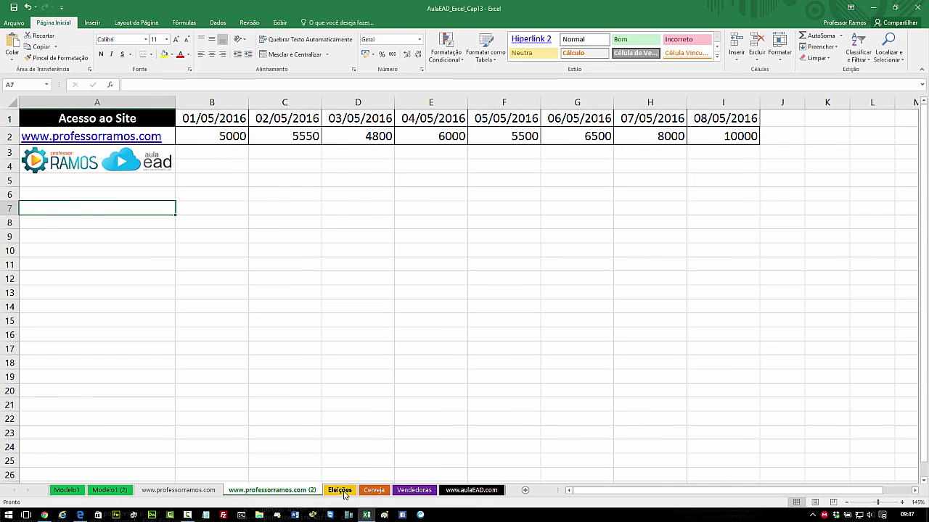
left_click(344, 493)
left_click_drag(358, 488, 376, 490)
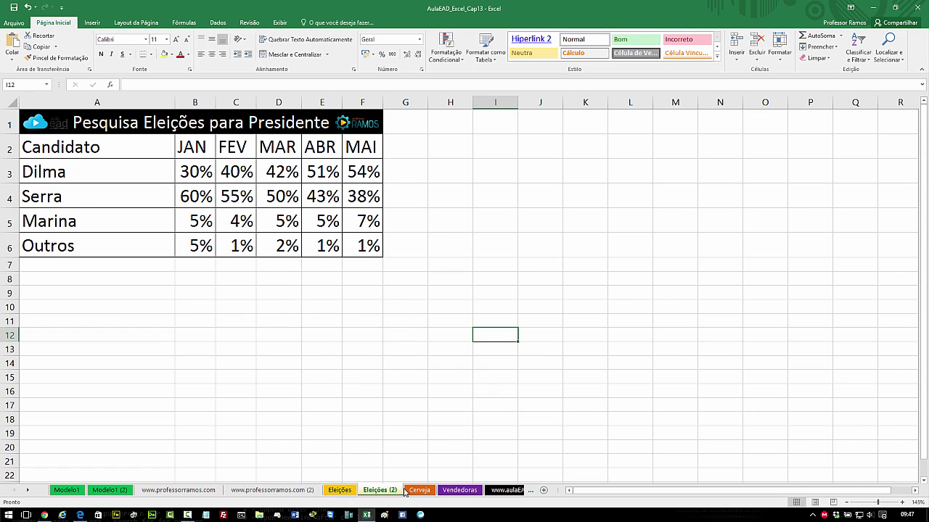
left_click(419, 492)
left_click_drag(444, 491, 499, 486)
left_click(472, 493)
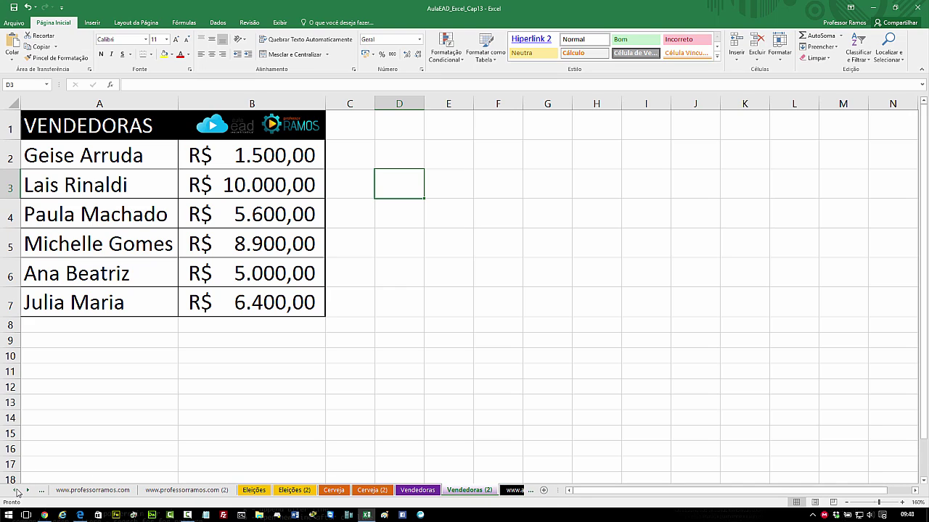
Step: Return to the original Modelo1 sheet and go through the numbers in cells A3 to F3 one by one
left_click(16, 492)
left_click(17, 492)
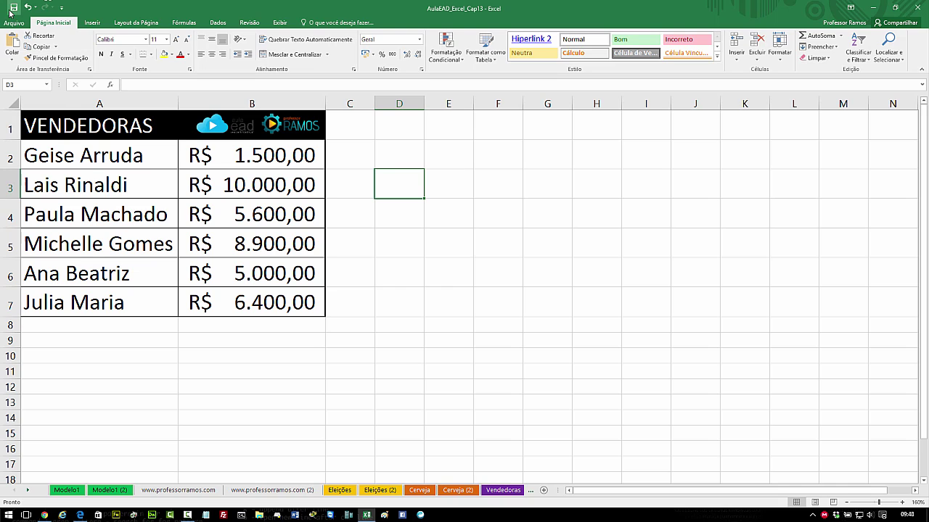
left_click(67, 490)
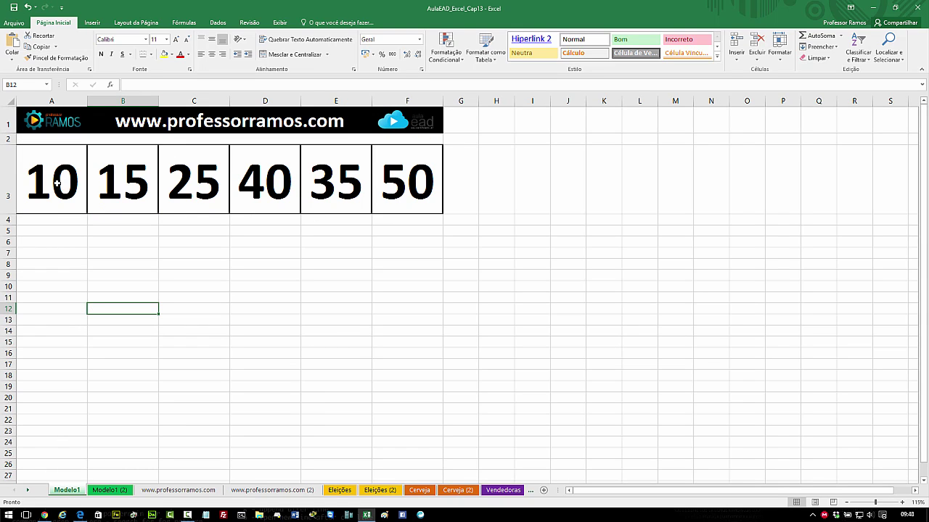
left_click(54, 171)
left_click(109, 173)
left_click(190, 173)
left_click(276, 172)
left_click(341, 174)
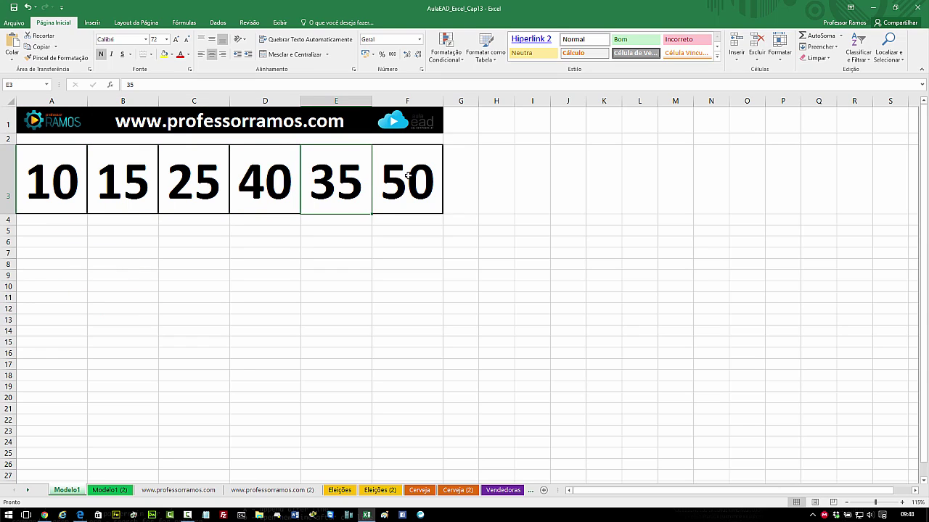
left_click(410, 175)
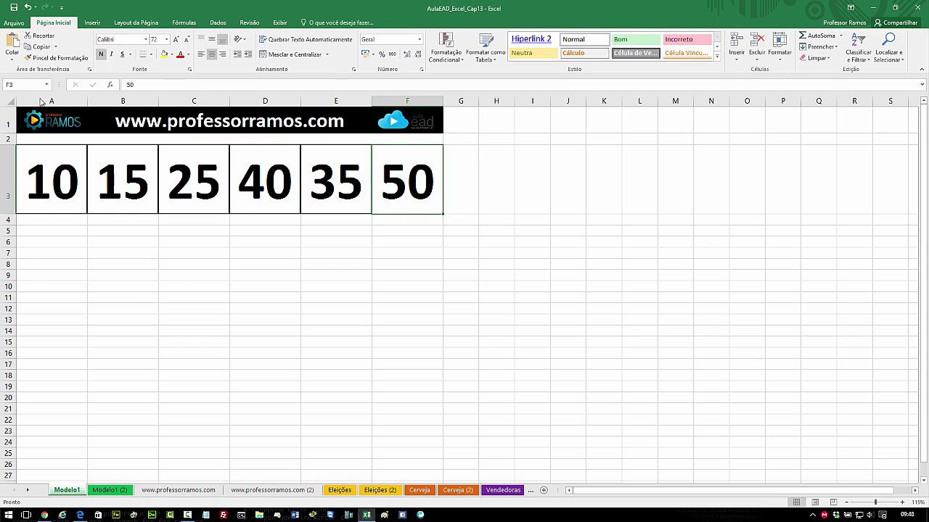
Step: Select the numbers in A3:F3 and open the recommended charts for them
left_click(33, 184)
left_click_drag(80, 183, 412, 187)
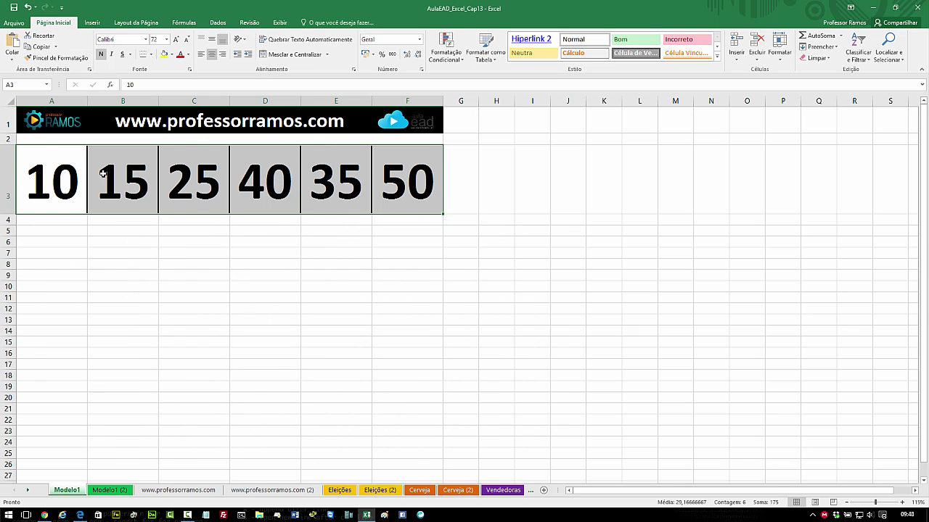
left_click(92, 24)
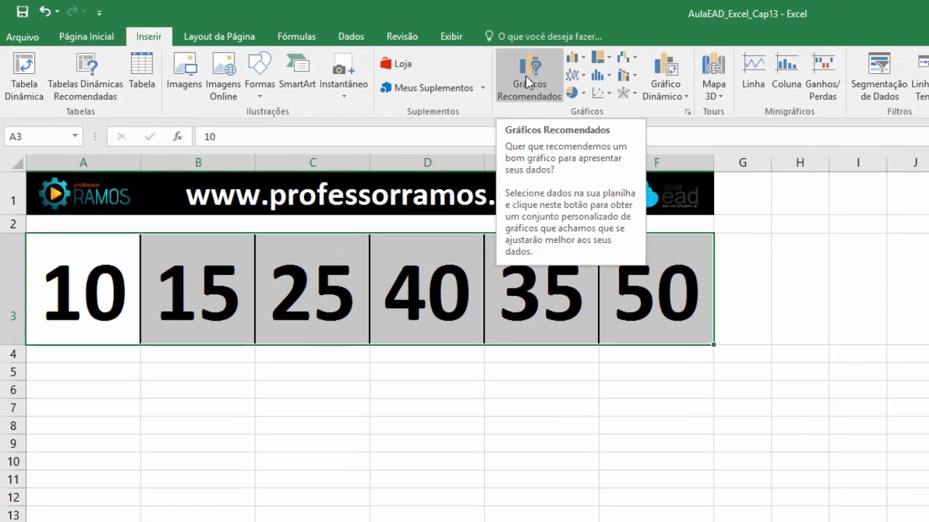
left_click(554, 84)
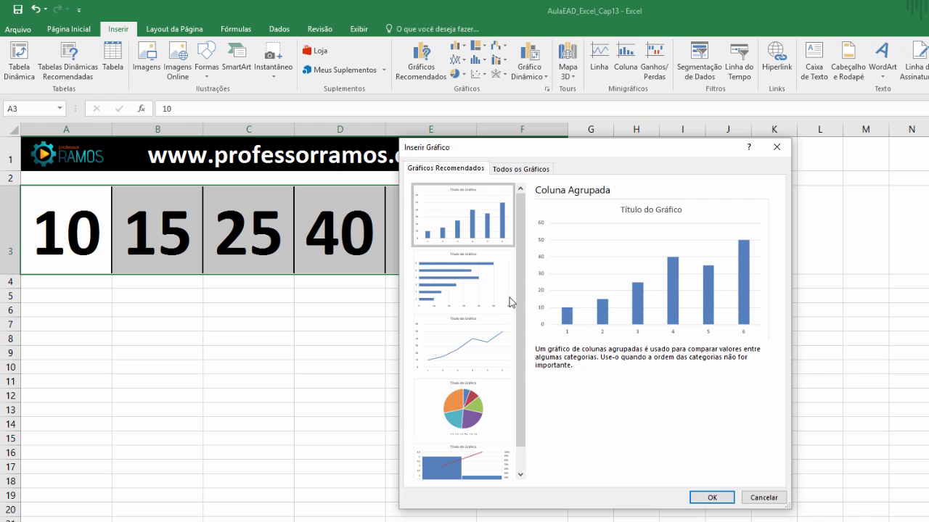
Step: Preview the recommended bar, line, pie and Pareto charts, and insert the clustered column chart (Coluna Agrupada)
left_click(464, 290)
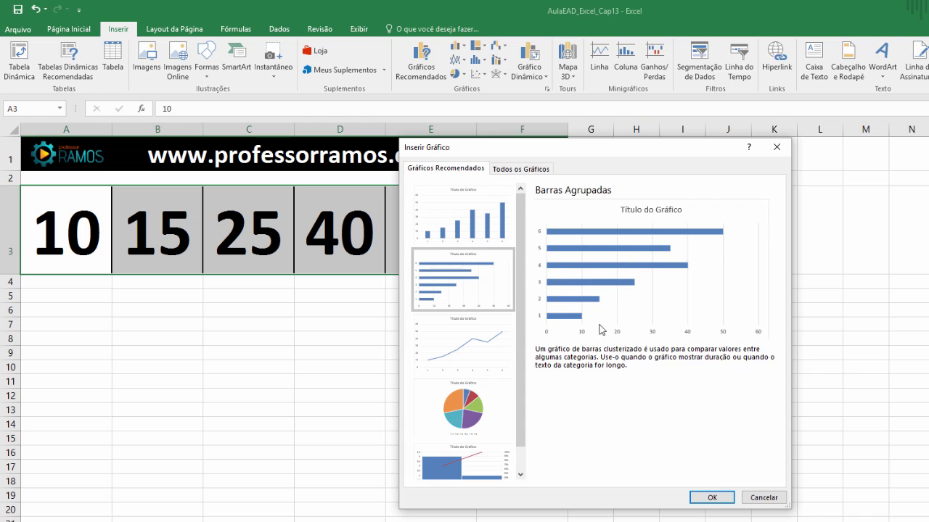
left_click(465, 354)
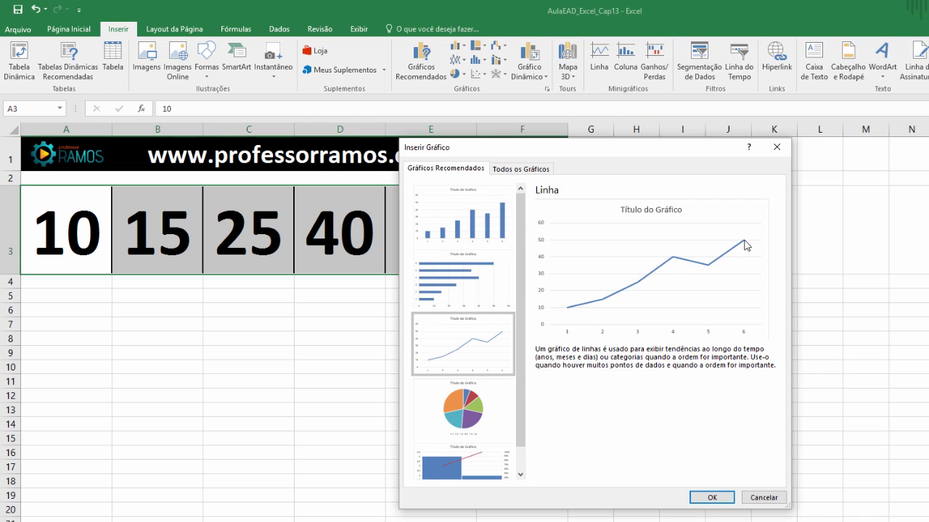
left_click(464, 410)
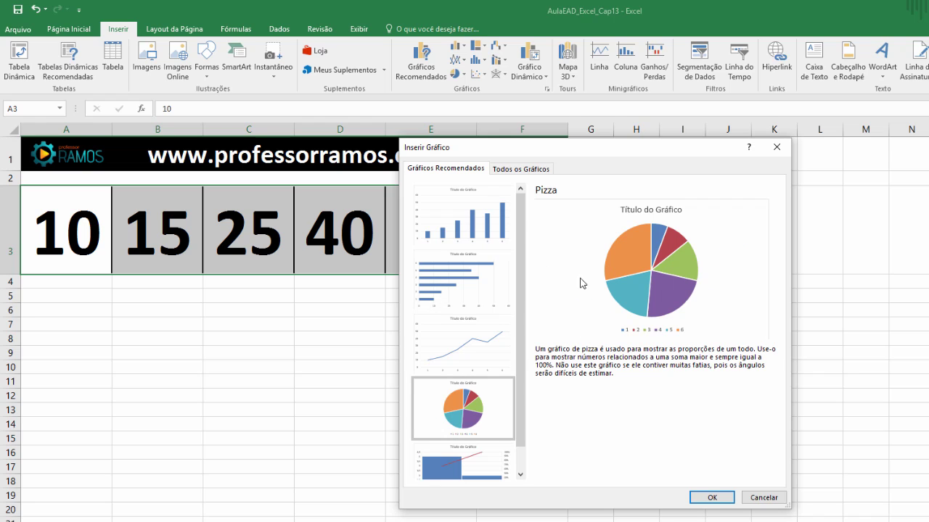
scroll(520, 341, "down", 1)
left_click(468, 437)
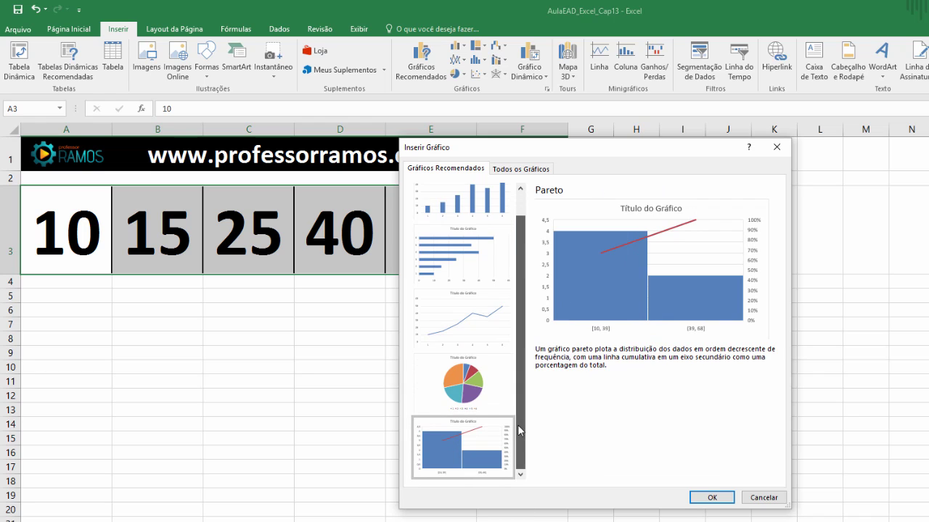
left_click_drag(519, 431, 518, 347)
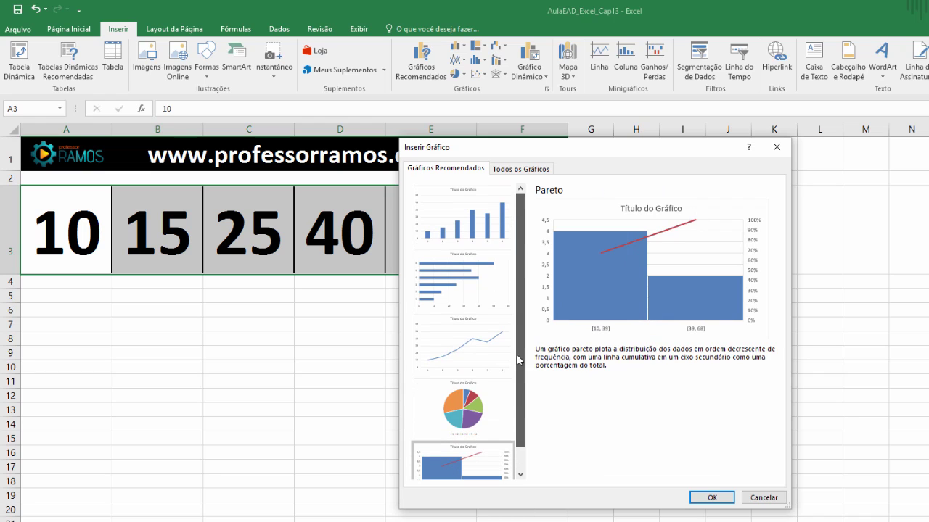
left_click(486, 241)
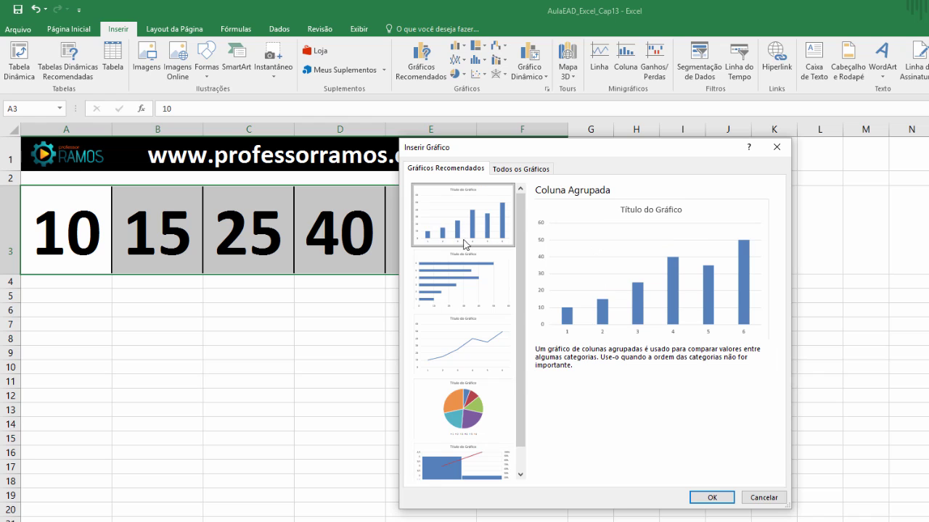
left_click(712, 498)
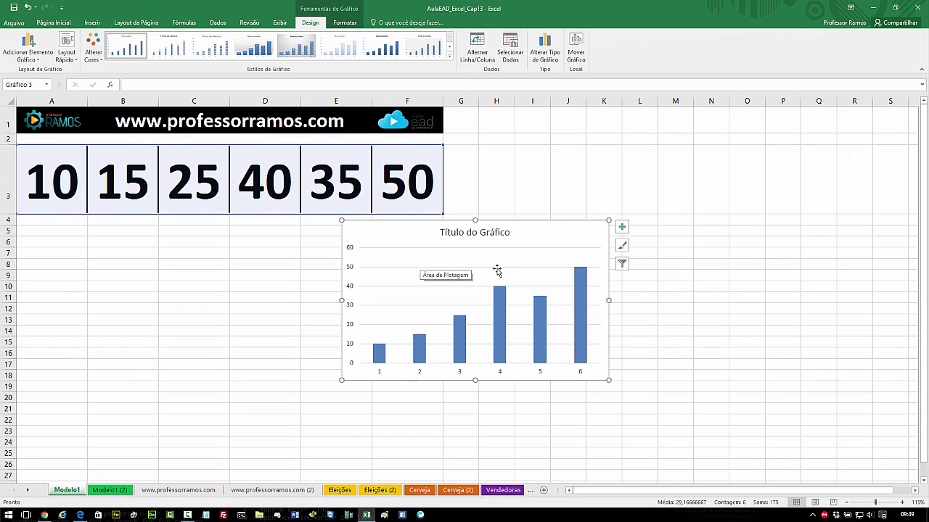
Step: Move the column chart directly below the row of numbers and enlarge it to span roughly columns A to F, rows 5 to 25
left_click(636, 190)
left_click_drag(560, 234, 544, 276)
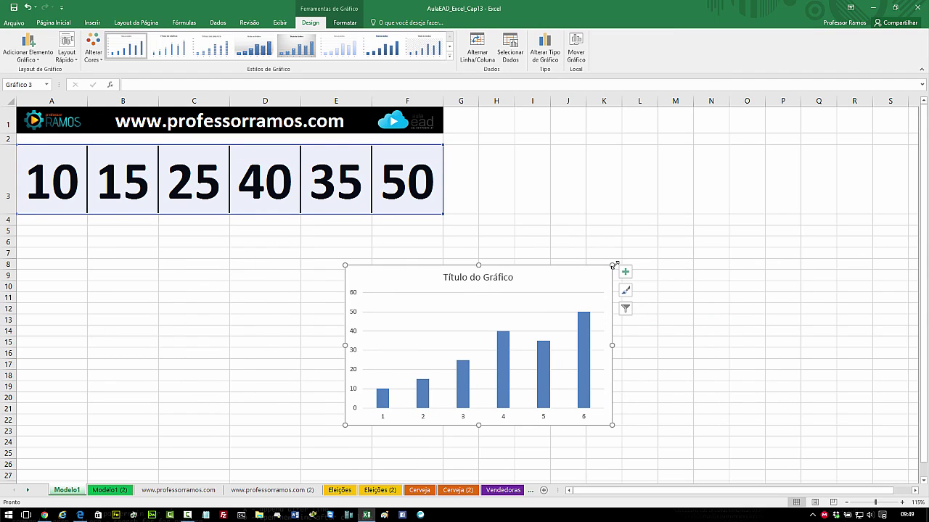
left_click_drag(611, 264, 641, 244)
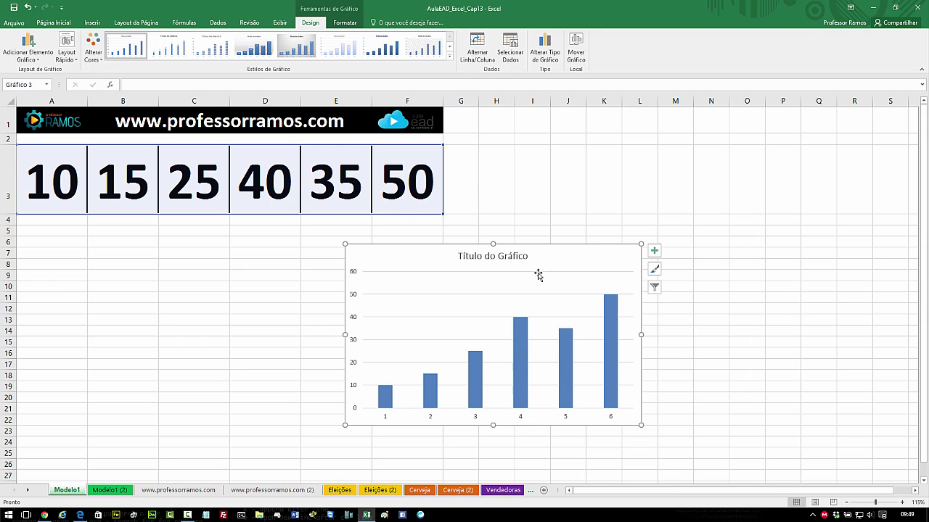
left_click_drag(590, 258, 274, 237)
left_click_drag(329, 407, 392, 455)
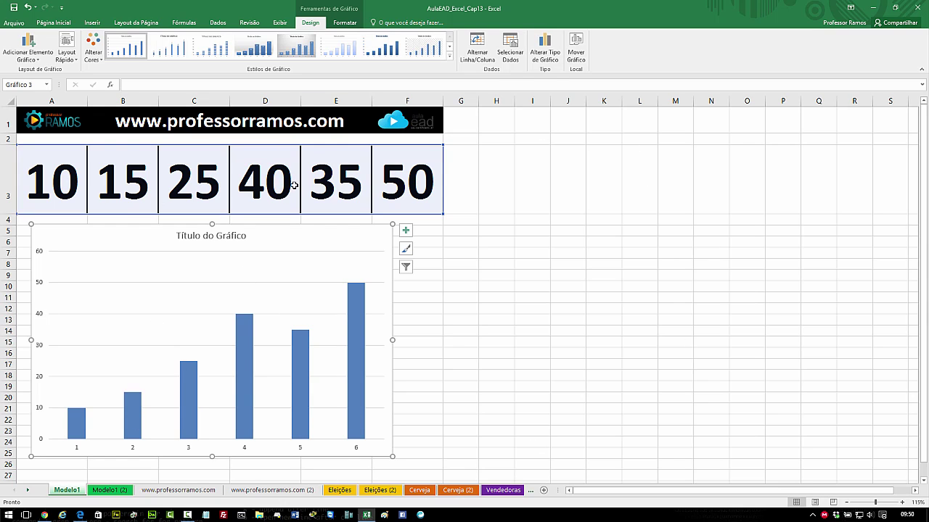
Step: Hide the gridlines on the Modelo1 sheet, toggling them back on once to compare
left_click(499, 220)
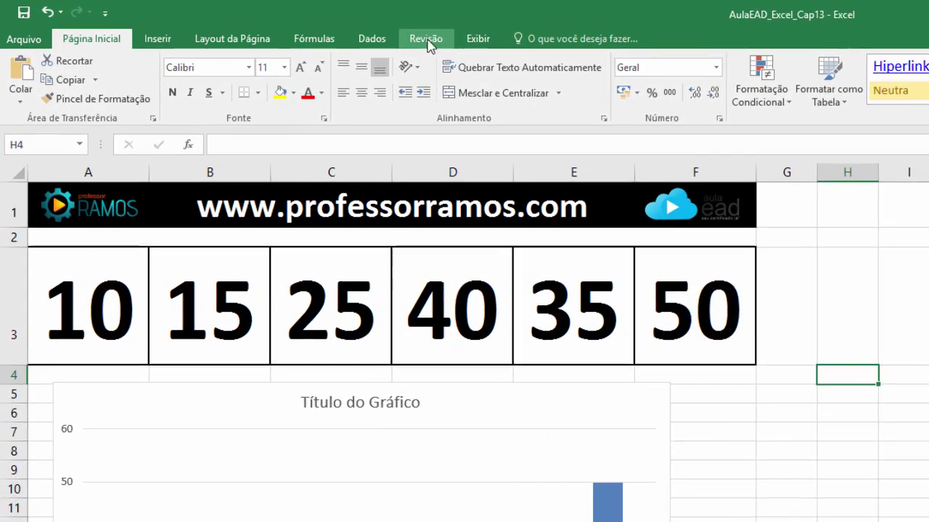
left_click(279, 23)
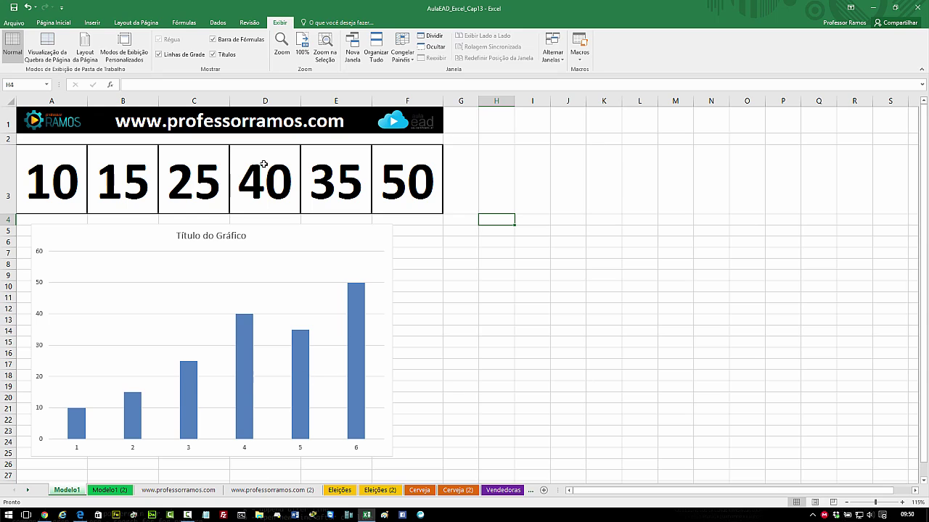
left_click(172, 58)
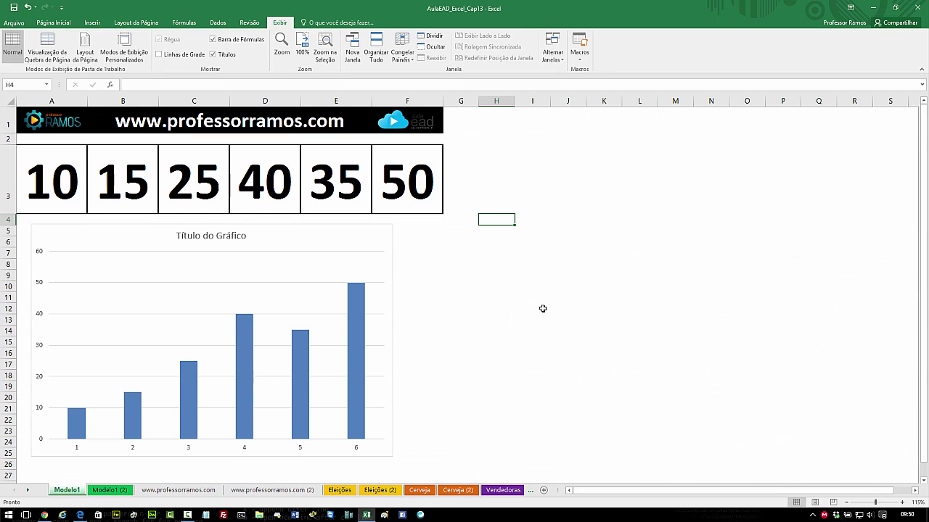
left_click(159, 54)
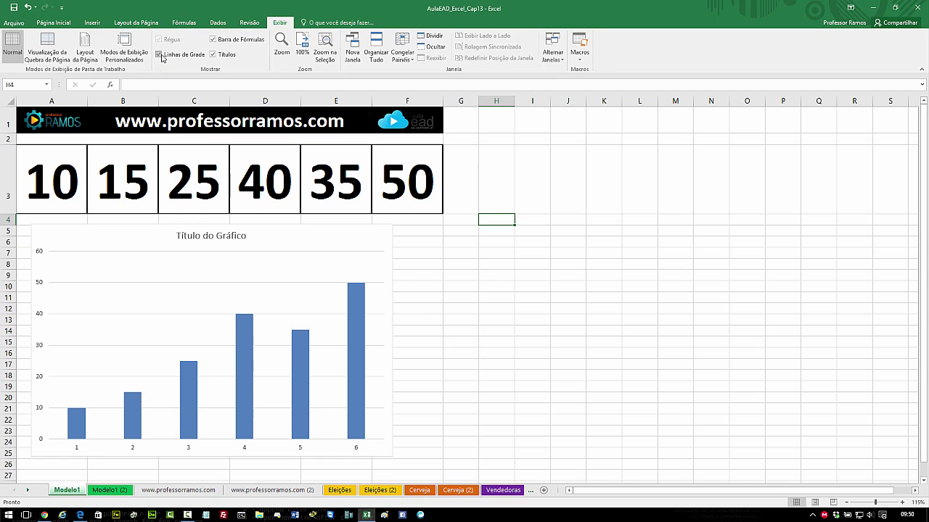
left_click(160, 55)
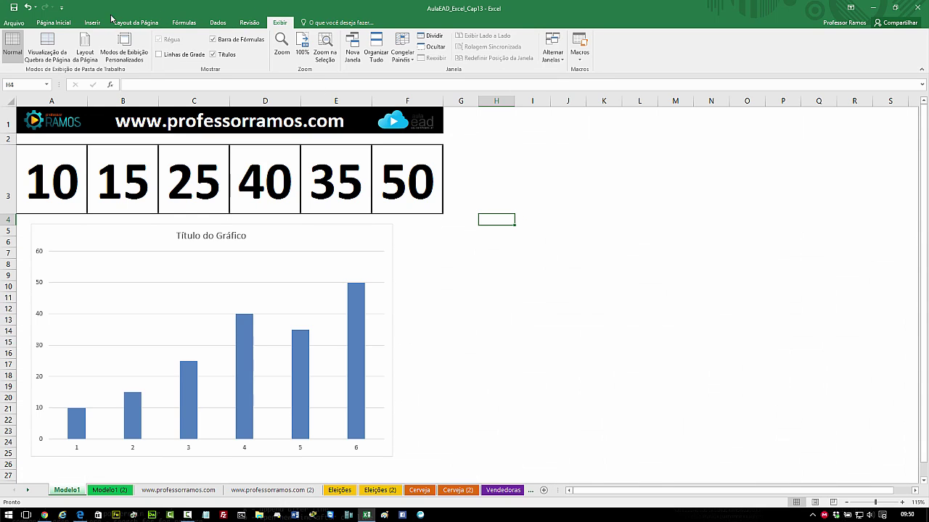
Step: Change the value in cell A3 to 35 and check the first column of the chart
left_click(305, 240)
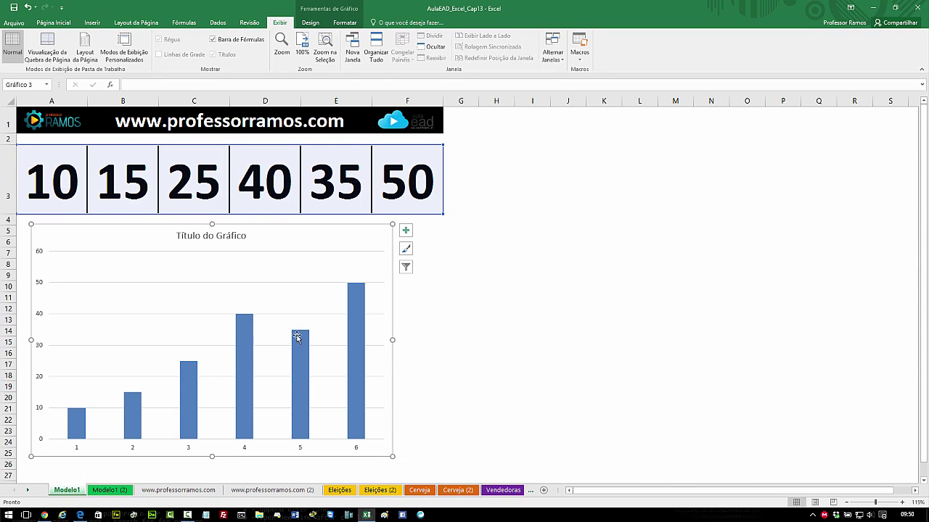
mouse_move(82, 424)
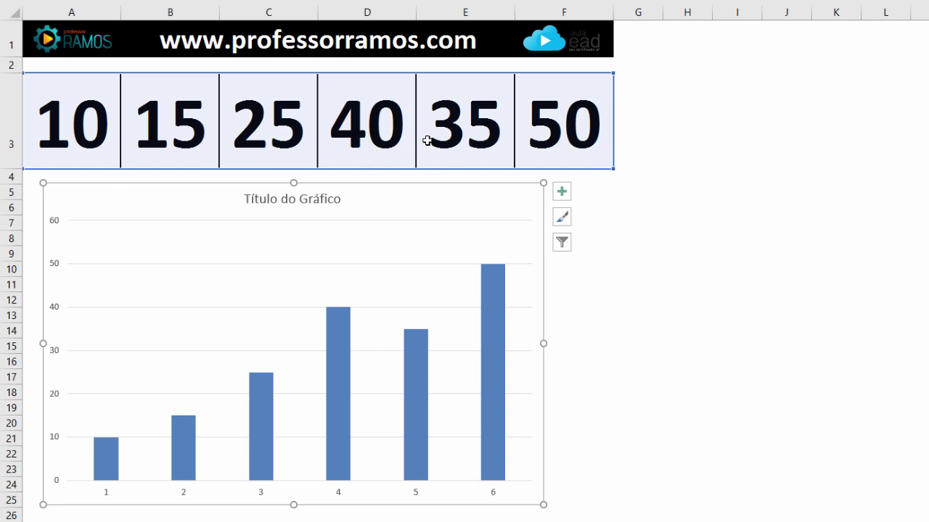
left_click(97, 117)
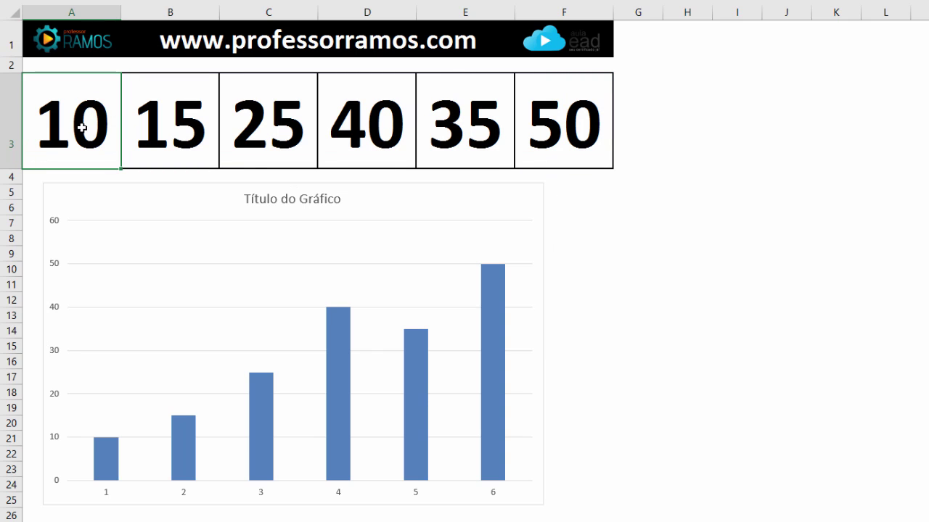
type("35")
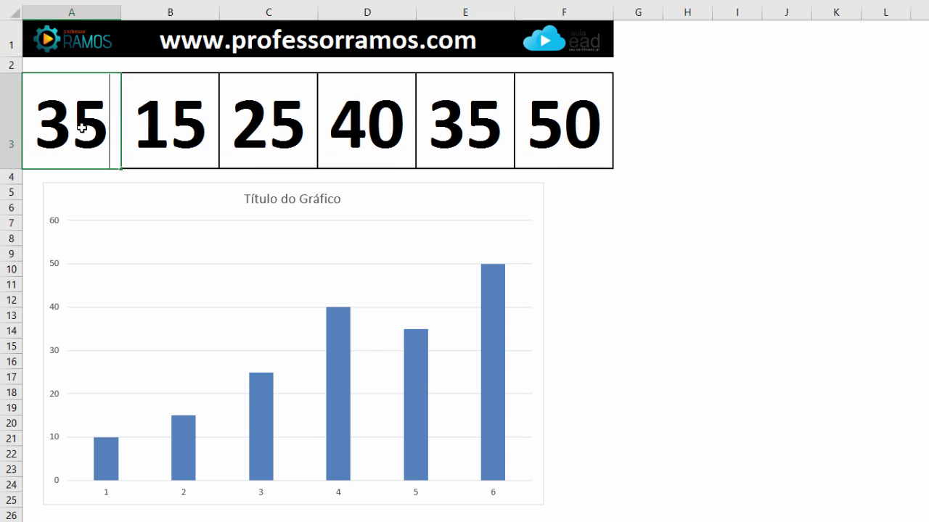
key("Return")
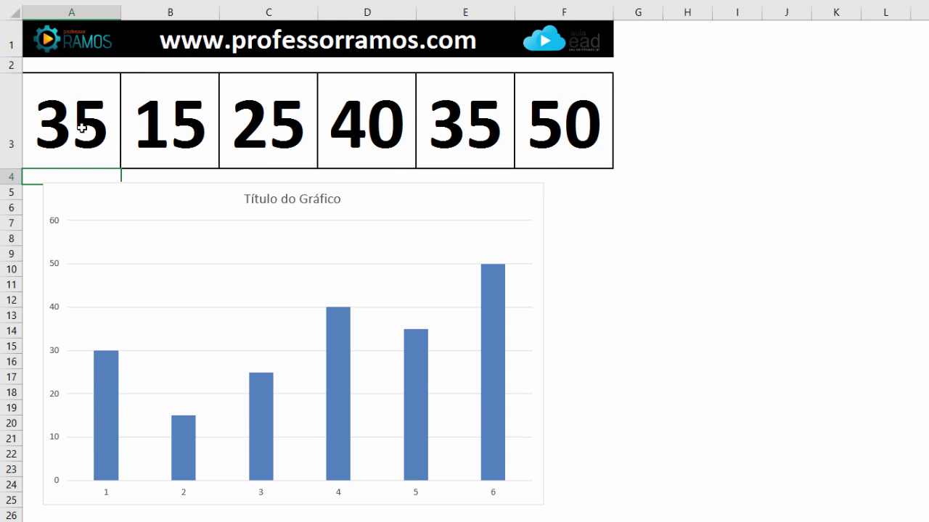
mouse_move(107, 352)
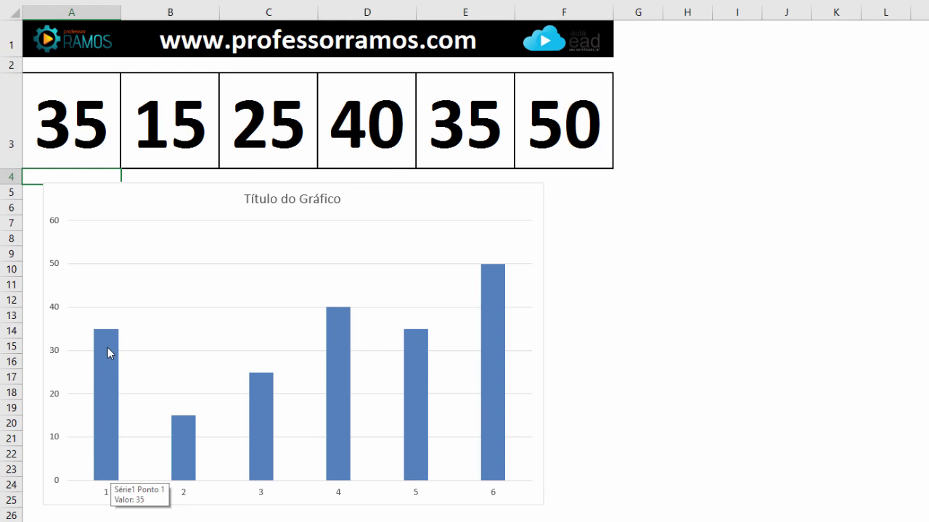
Step: Change the value in cell F3 to 100, check the chart's sixth column, and replace the value with 5
left_click(543, 134)
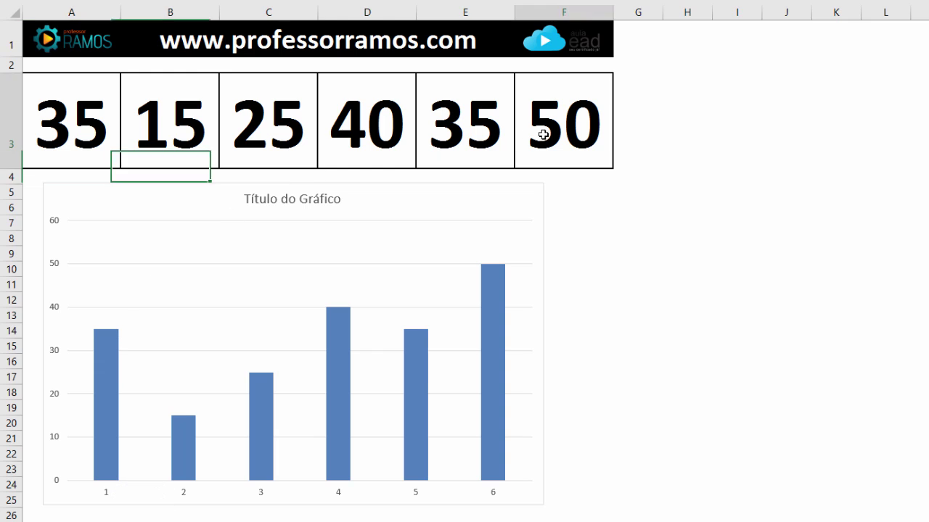
type("100")
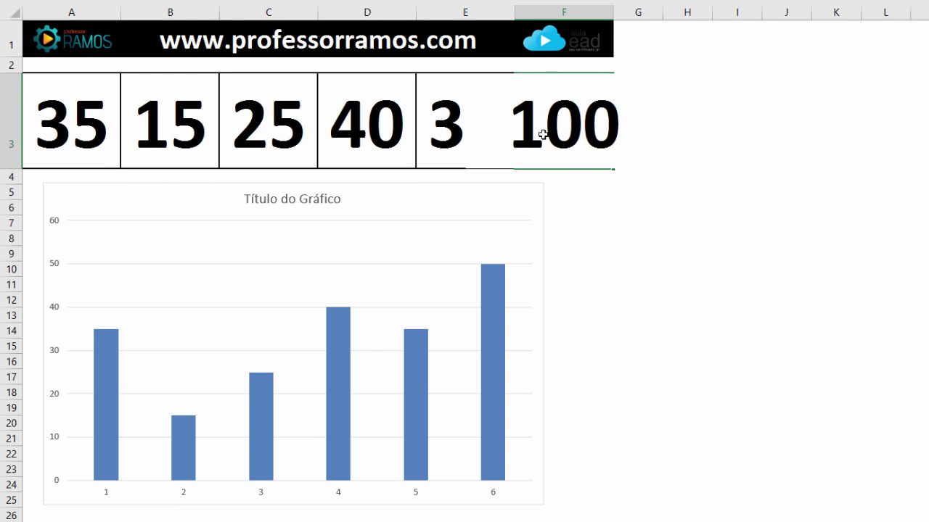
key("Return")
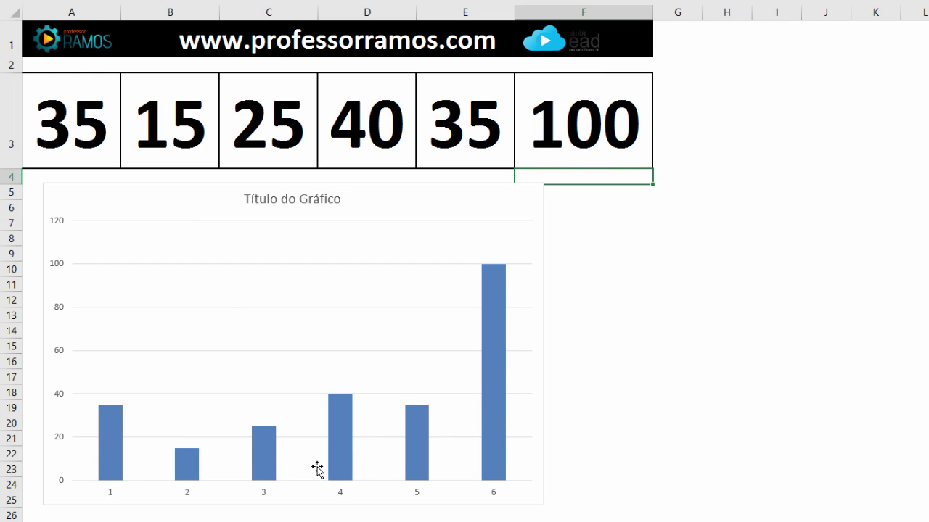
left_click(586, 136)
type("5")
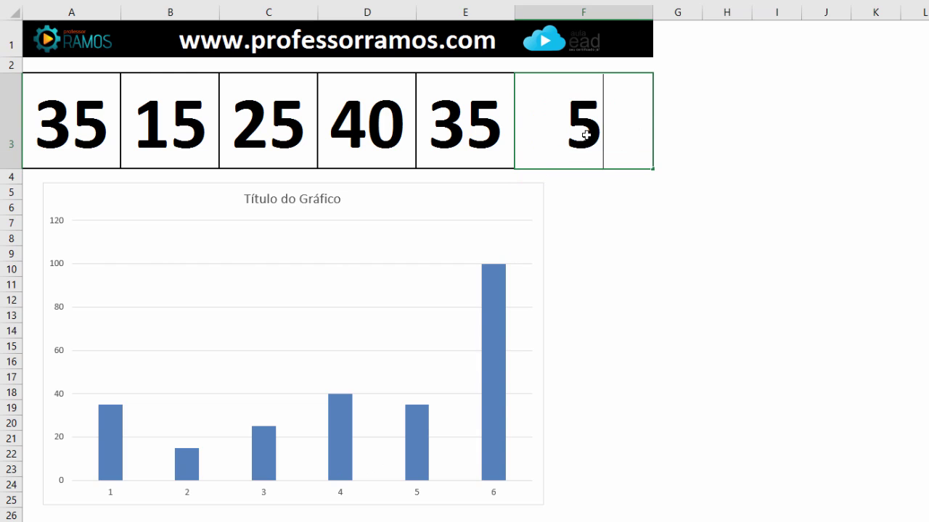
key("Return")
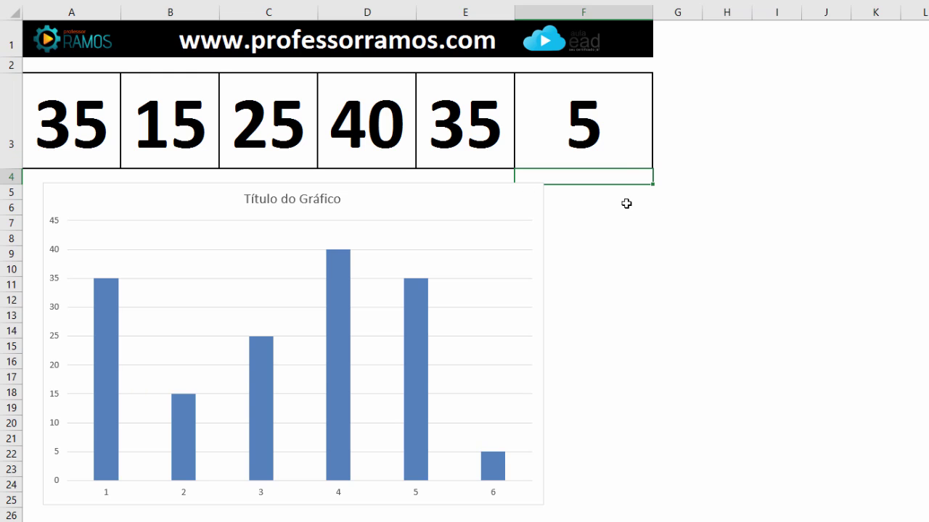
left_click(314, 201)
left_click_drag(341, 197, 262, 198)
type("www")
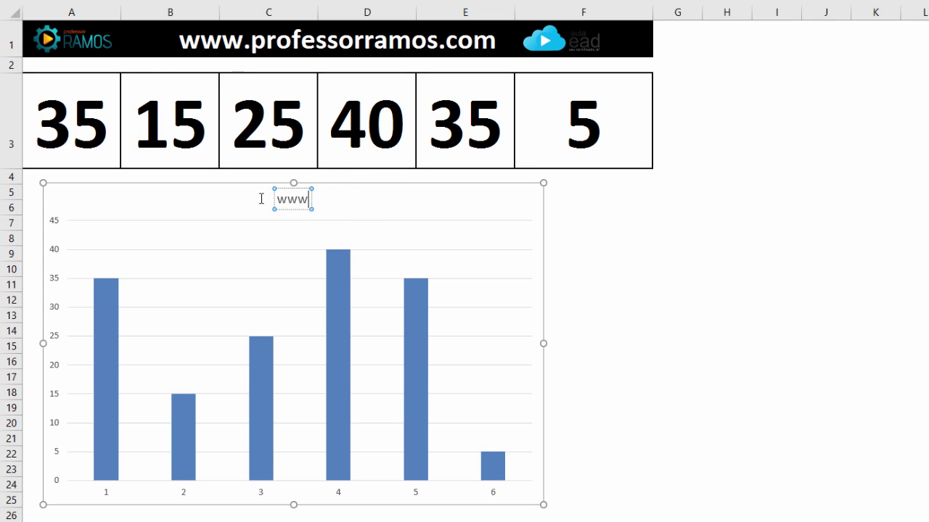
type(".au")
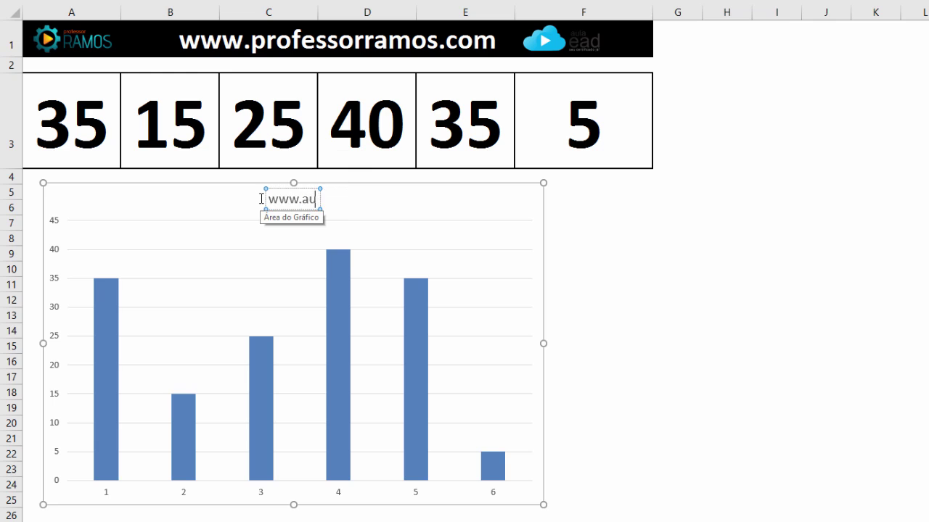
type("laEAD.com")
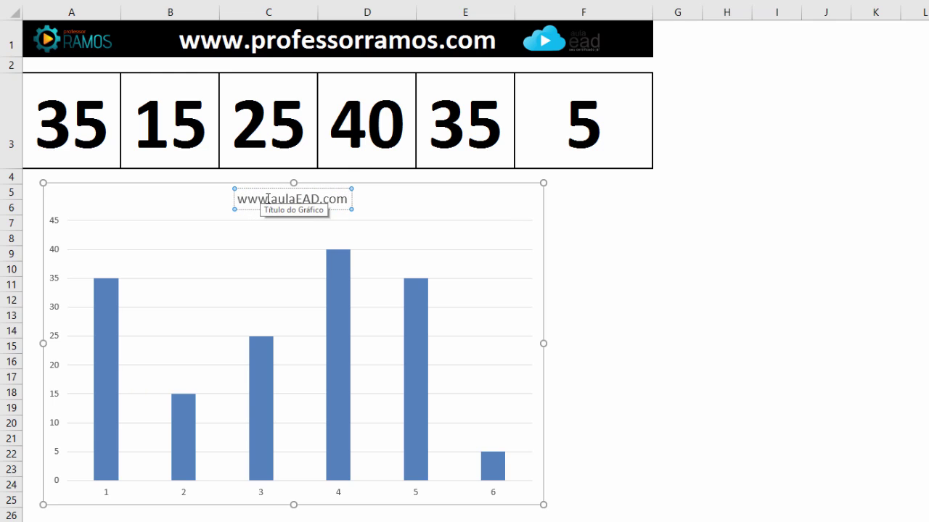
left_click(704, 253)
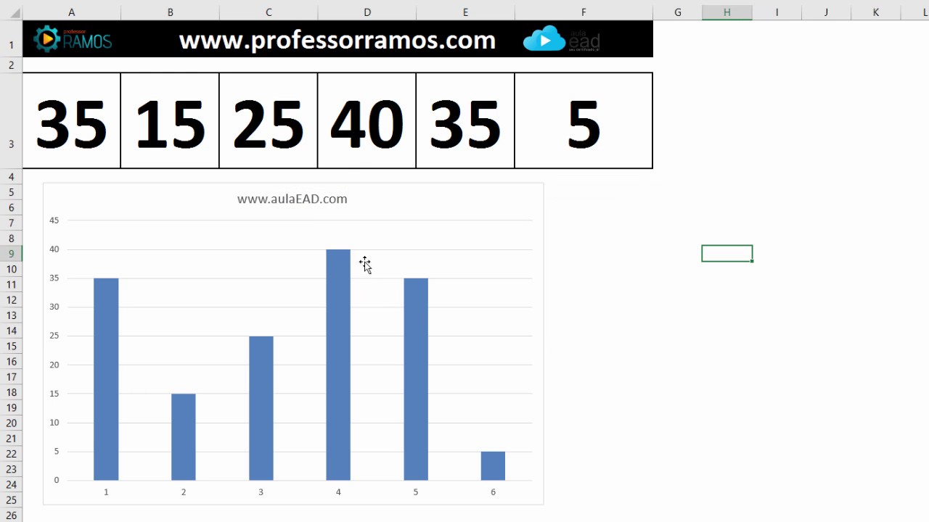
Step: Compare the available chart tools with the chart selected and deselected, and view its formatting options
left_click(466, 218)
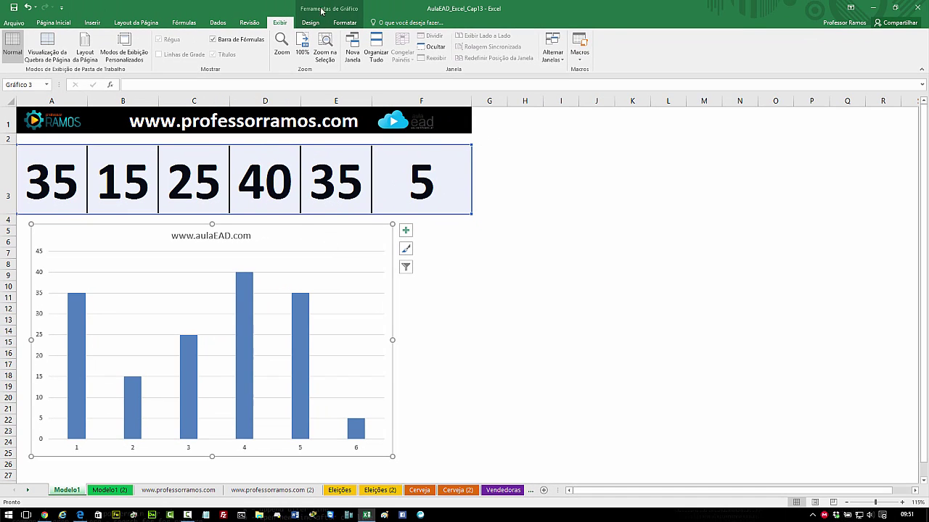
left_click(497, 312)
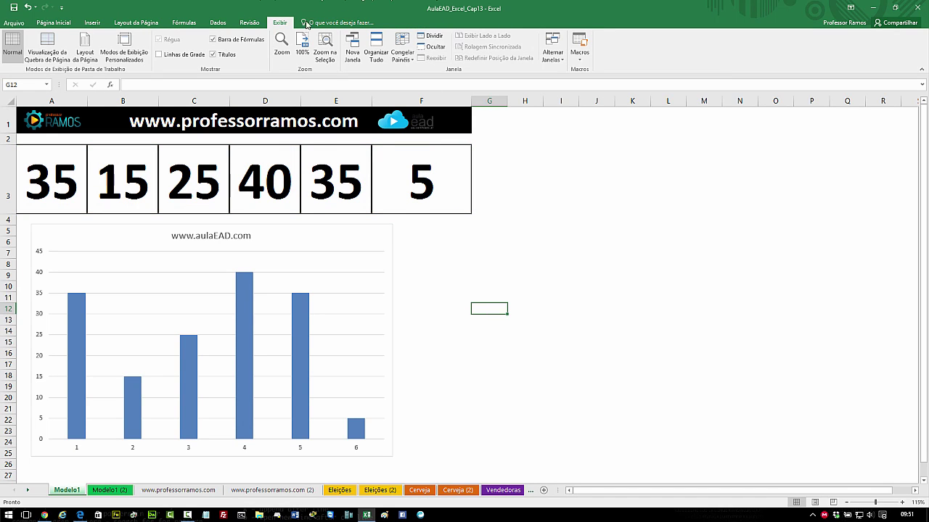
left_click(362, 238)
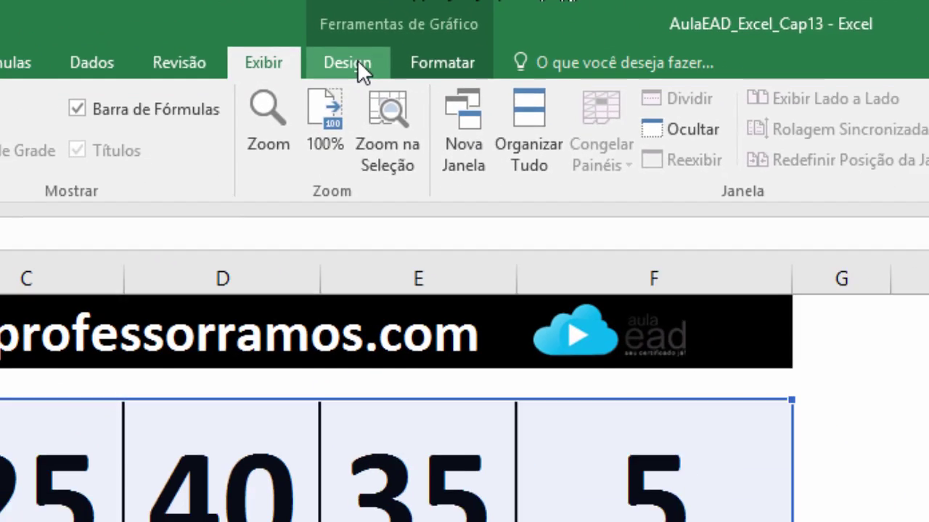
left_click(398, 97)
left_click(345, 22)
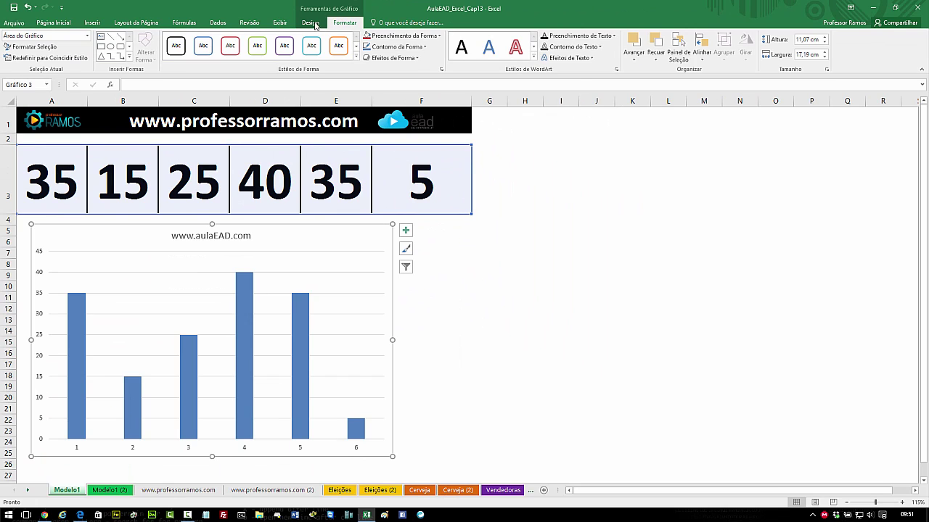
Step: Apply the fourth chart style, with wide columns, data labels and a grey gradient background, to the column chart
left_click(314, 23)
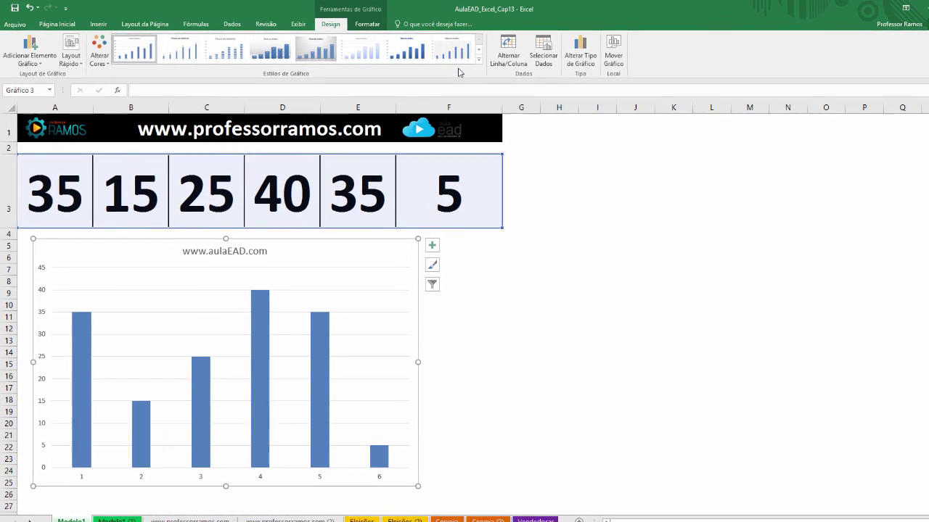
left_click(479, 60)
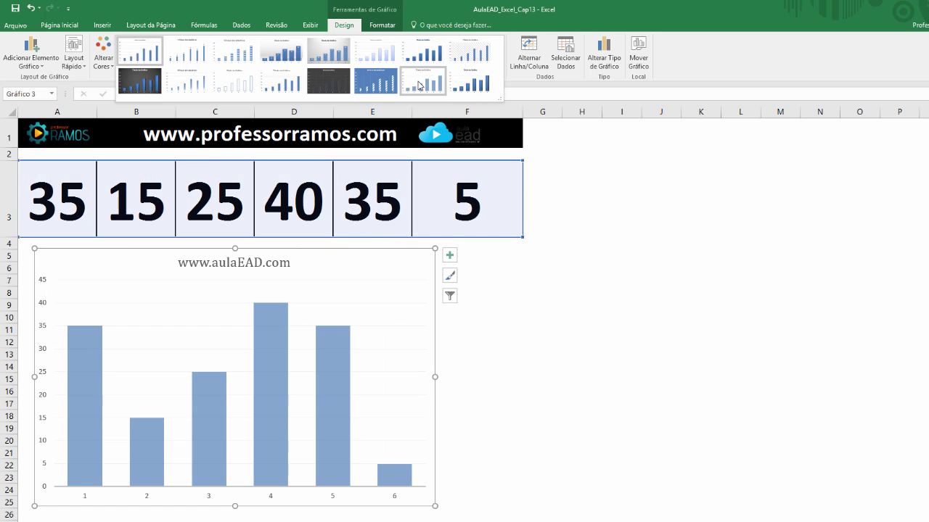
left_click(293, 58)
left_click(540, 341)
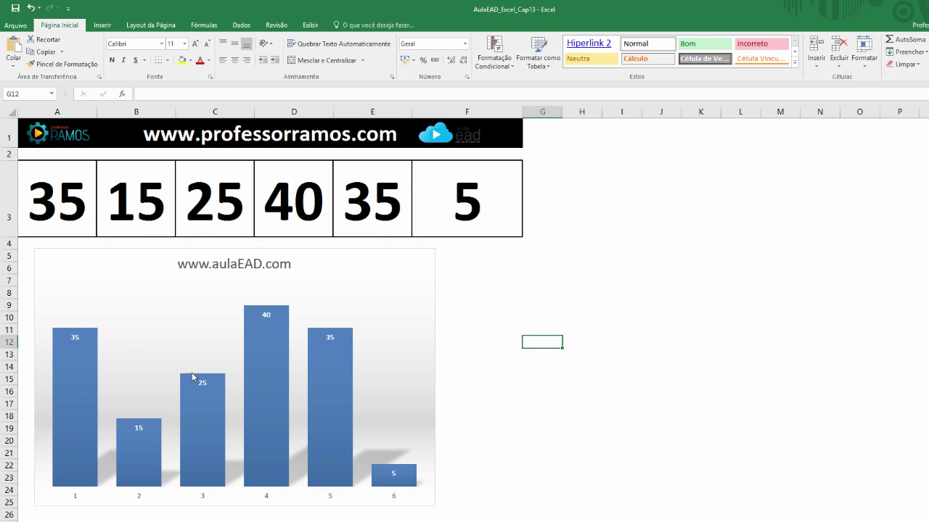
Step: Change the chart's colors to the fourth colorful (Colorido) palette, which starts with orange
left_click(389, 276)
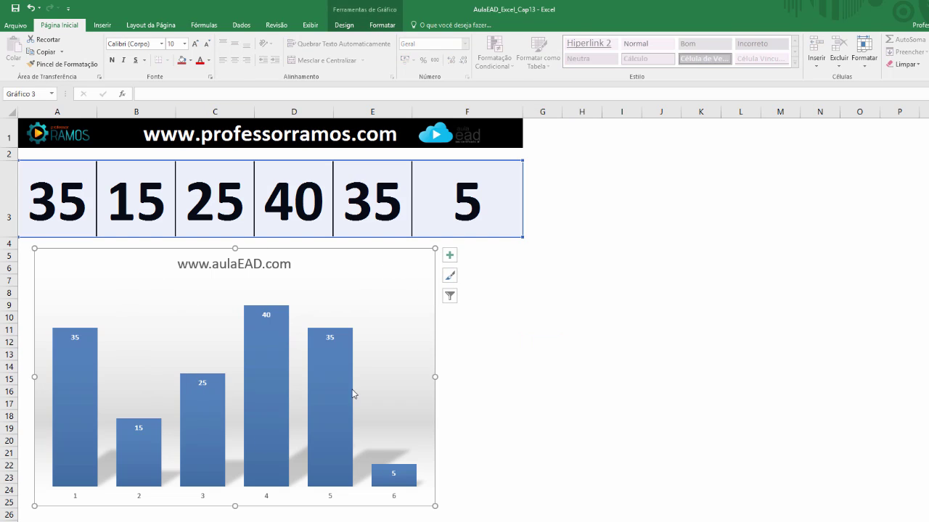
left_click(346, 26)
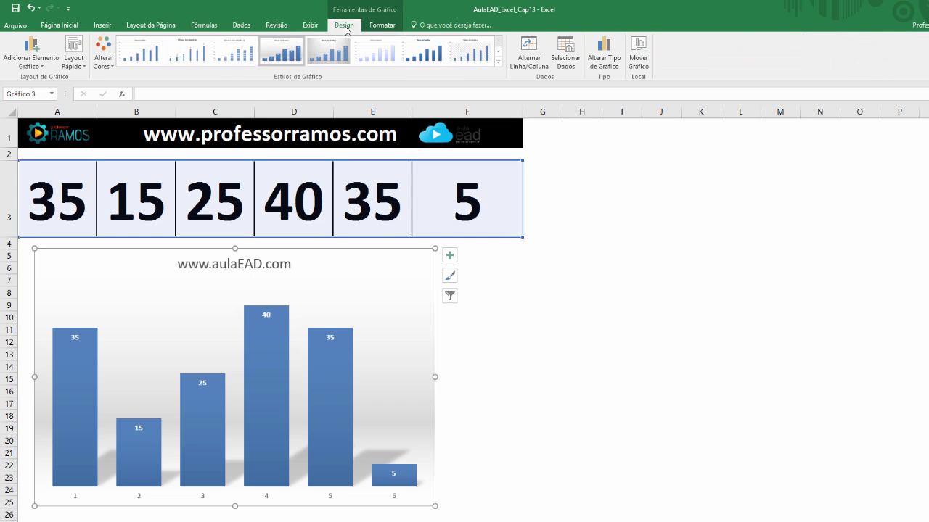
left_click(101, 65)
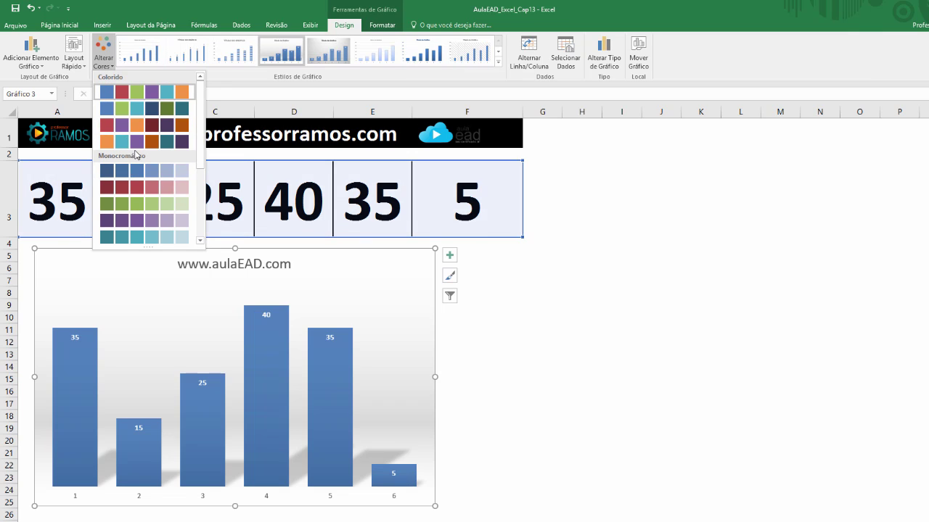
left_click(135, 143)
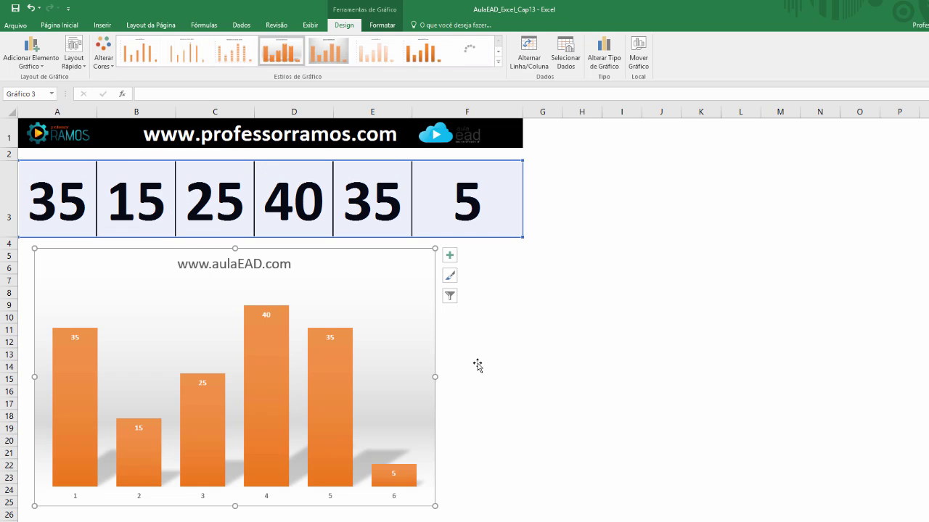
left_click(505, 365)
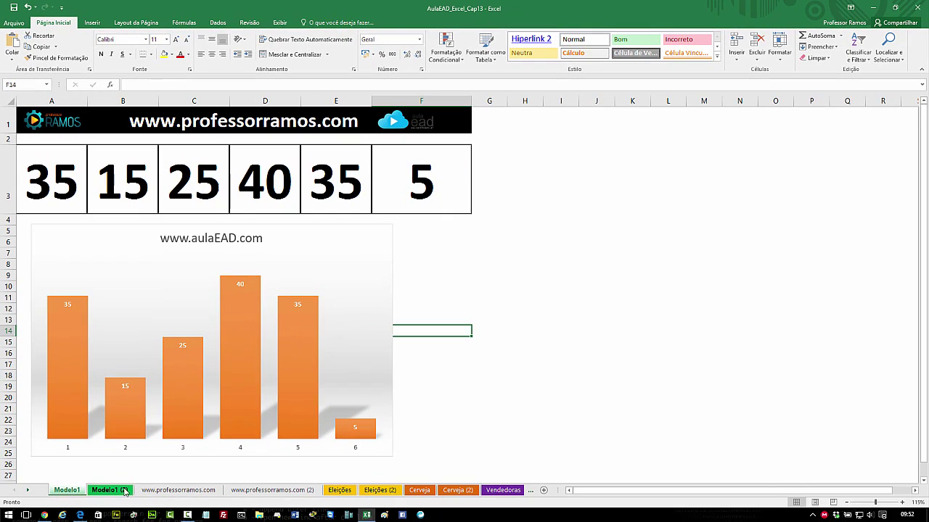
left_click(124, 490)
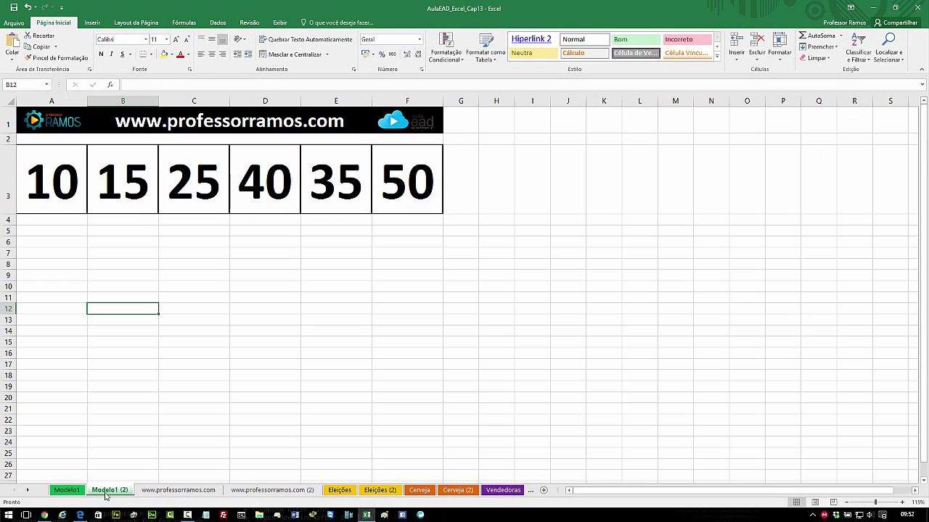
left_click(66, 491)
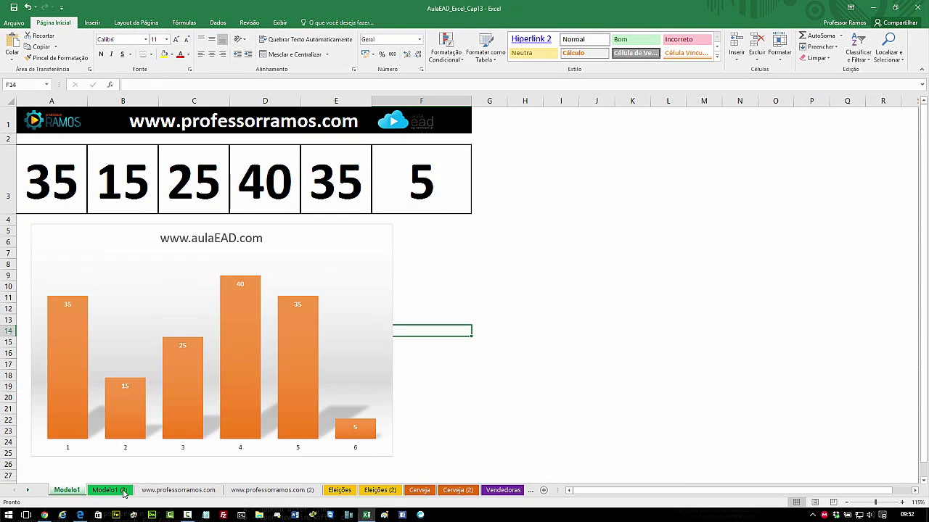
left_click(187, 492)
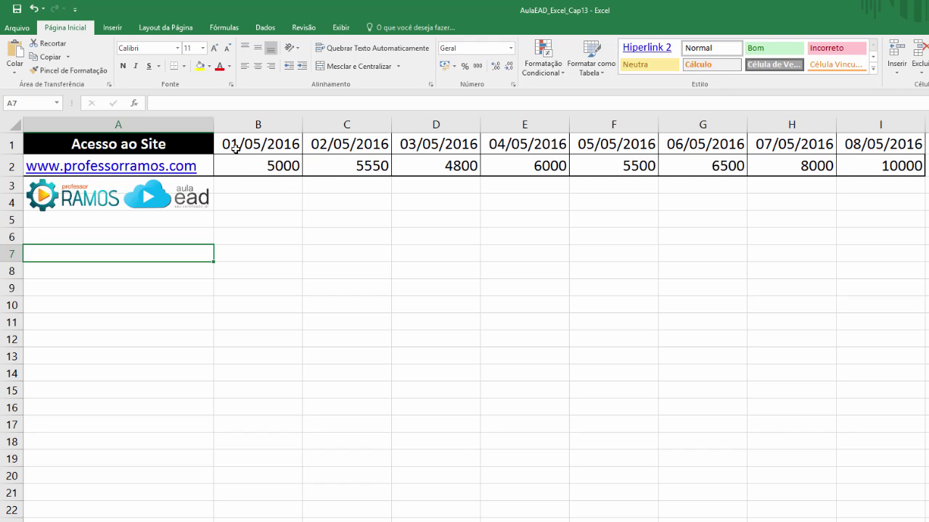
left_click_drag(145, 143, 875, 172)
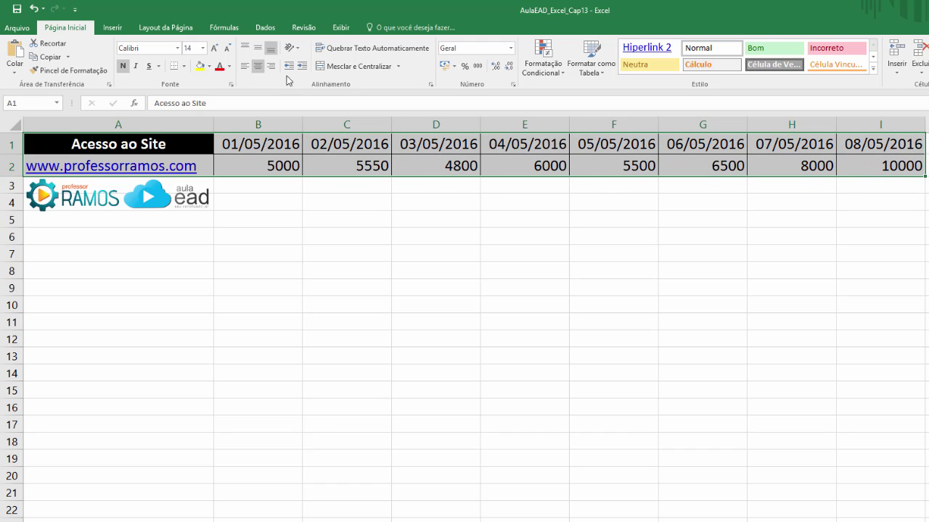
Step: Preview the recommended line, column, stacked area and pie charts for the site access data, and close the dialog without inserting one
left_click(113, 27)
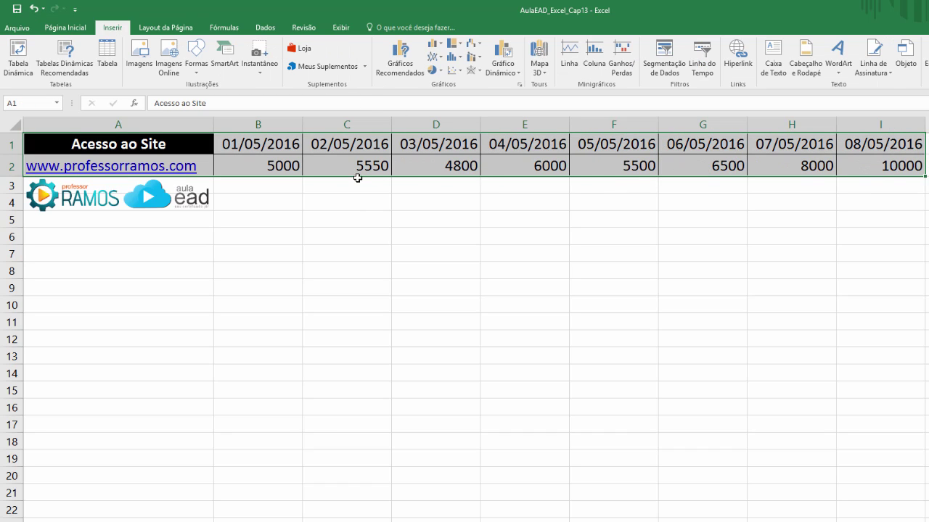
left_click(394, 65)
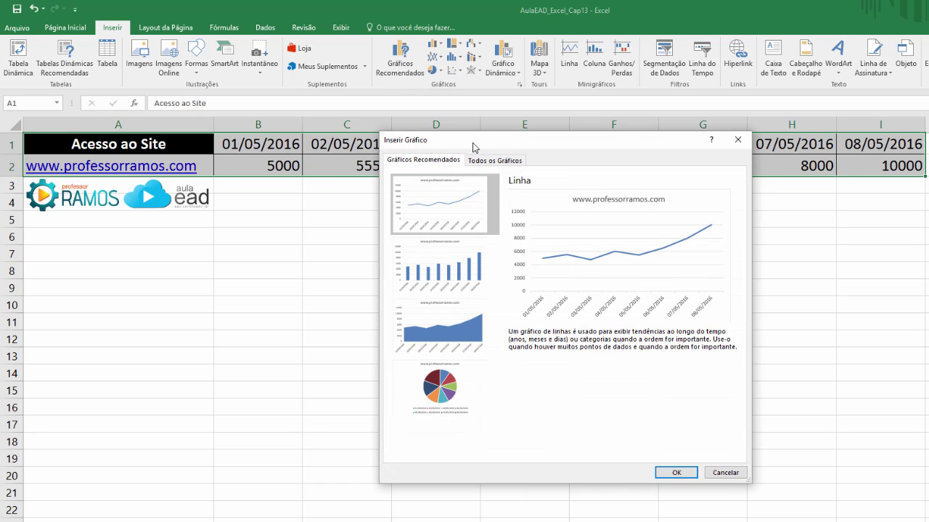
left_click(455, 265)
left_click(455, 325)
left_click(449, 381)
left_click(453, 328)
left_click(449, 279)
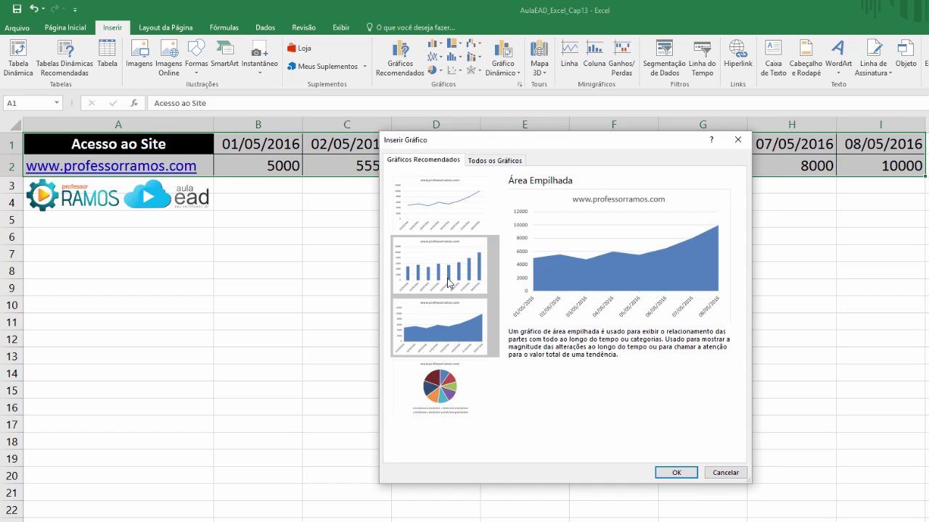
left_click(450, 205)
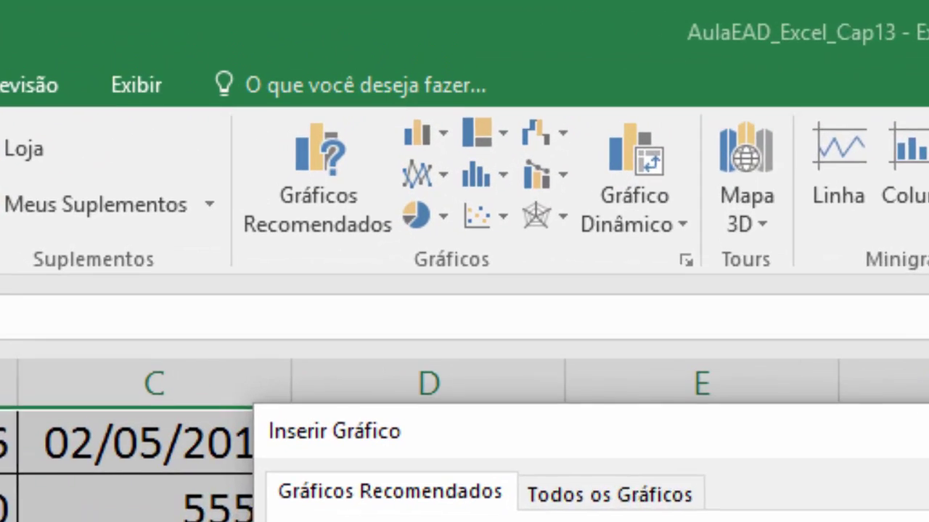
left_click(738, 139)
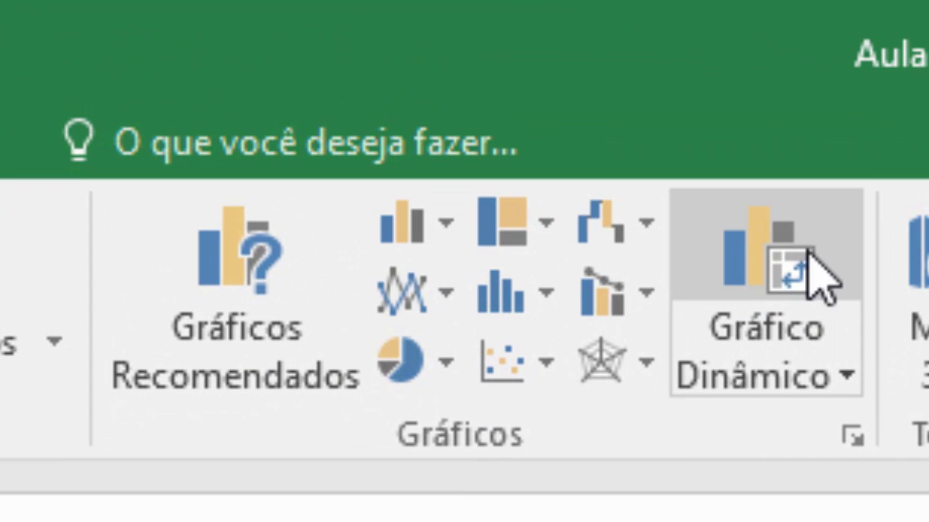
Step: Browse the available column, hierarchy, waterfall, line, statistical, combination, pie, scatter, and surface and radar chart types without inserting one
left_click(444, 222)
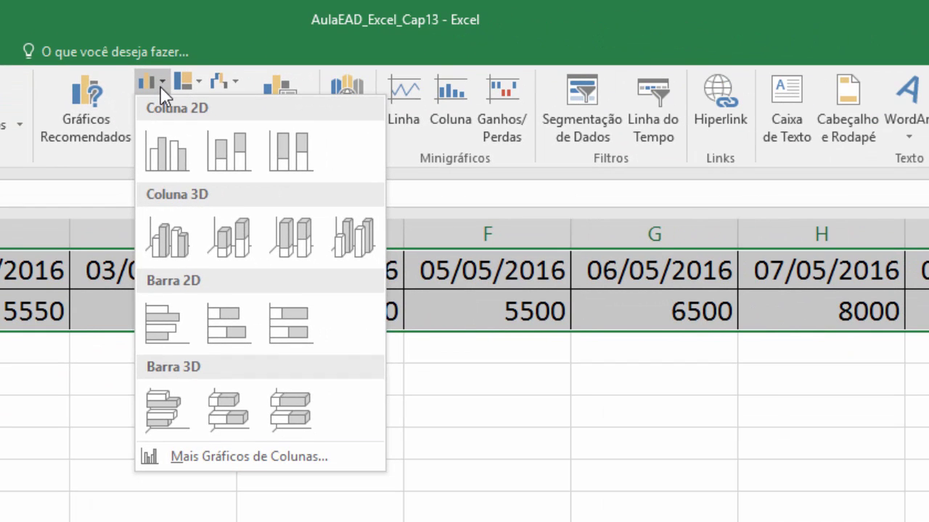
left_click(419, 172)
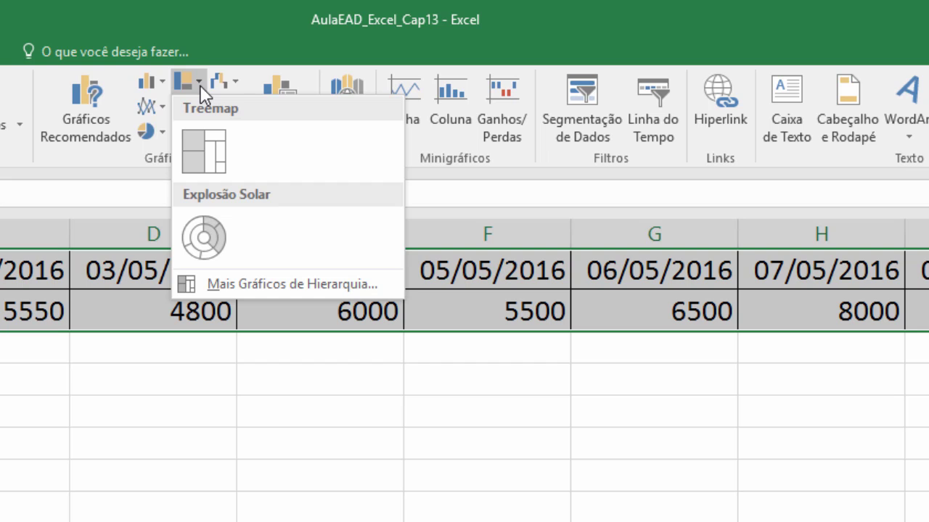
left_click(232, 81)
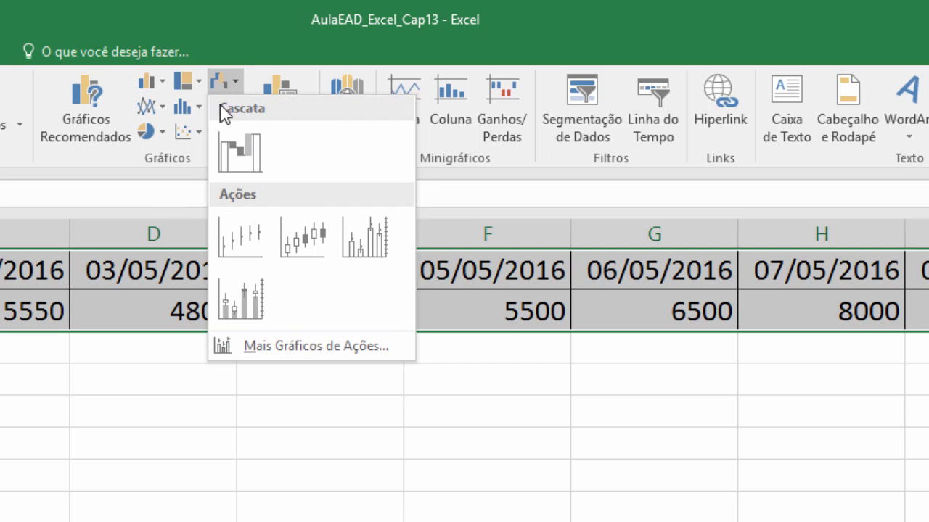
left_click(163, 119)
left_click(161, 110)
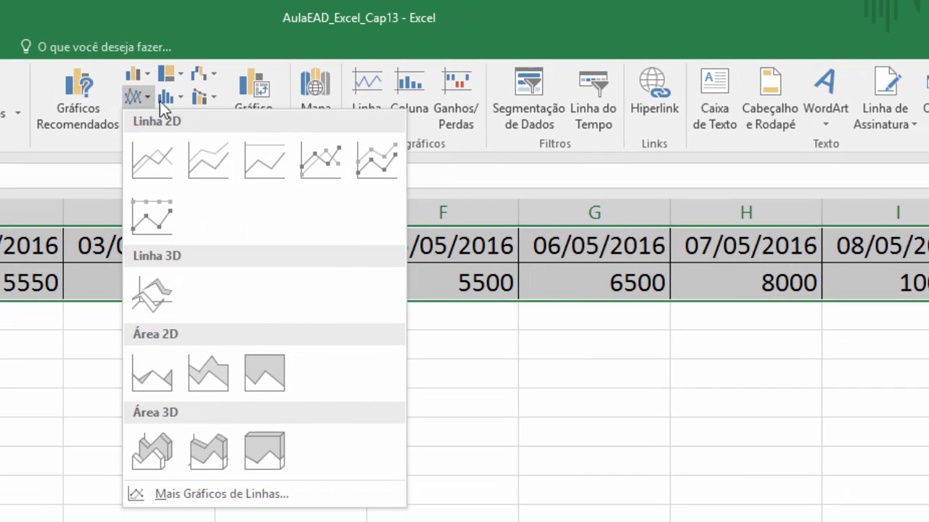
left_click(183, 99)
left_click(180, 97)
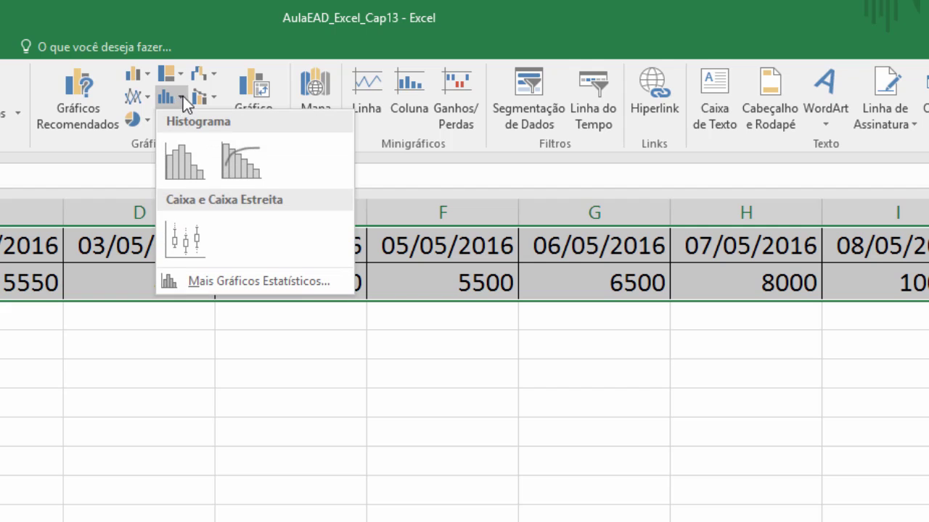
left_click(202, 96)
left_click(205, 95)
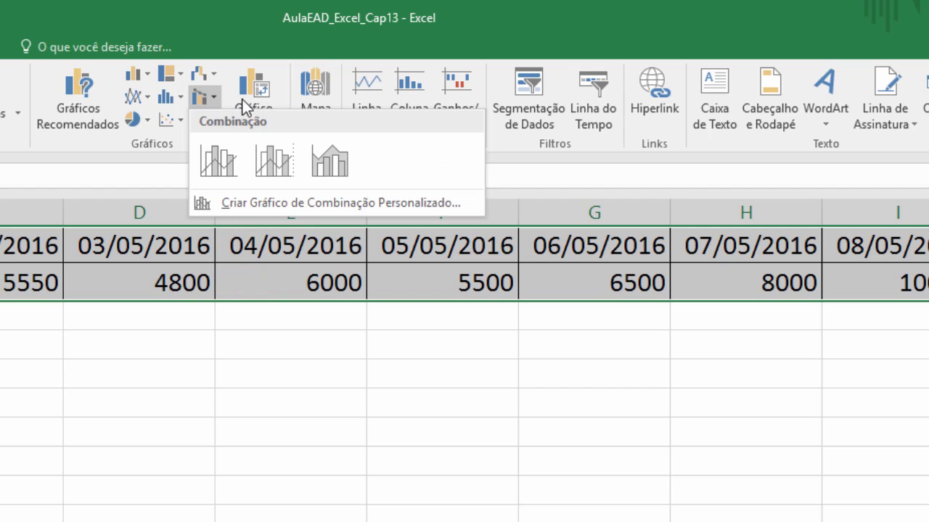
left_click(142, 123)
left_click(141, 124)
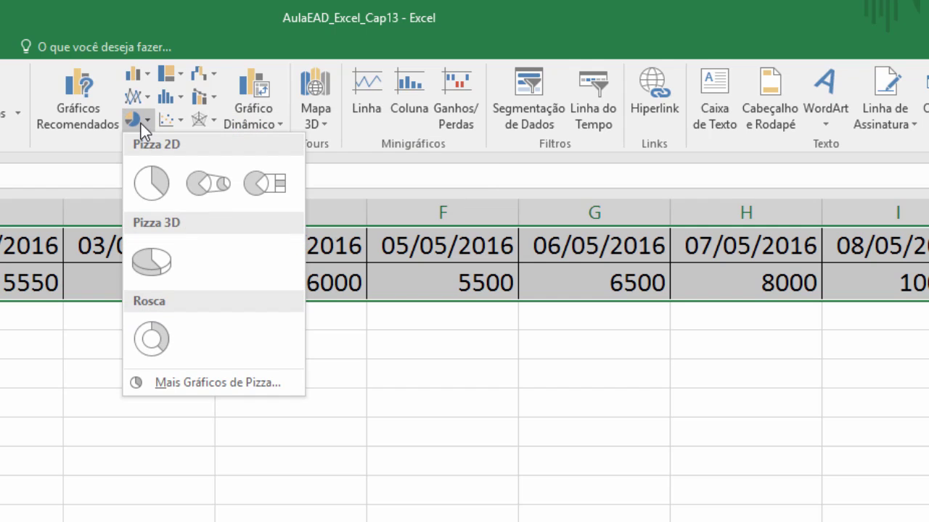
left_click(173, 123)
left_click(173, 123)
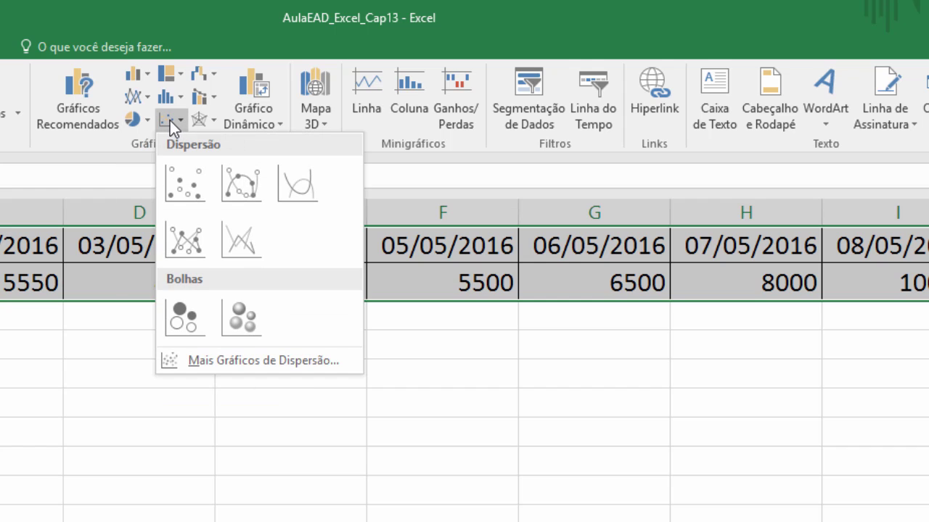
left_click(206, 120)
left_click(206, 120)
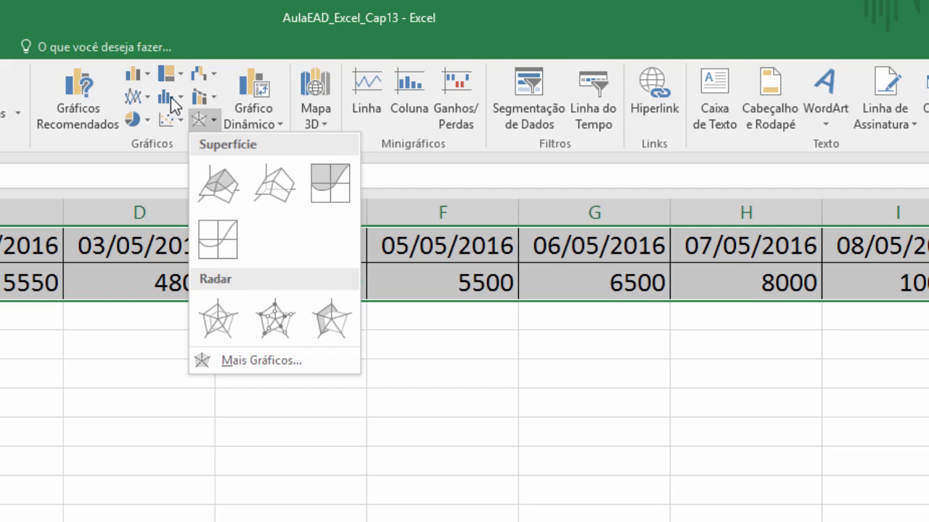
Step: Insert a clustered 3D column chart of the site access data, enlarge it and place it just below the table
left_click(147, 76)
left_click(146, 77)
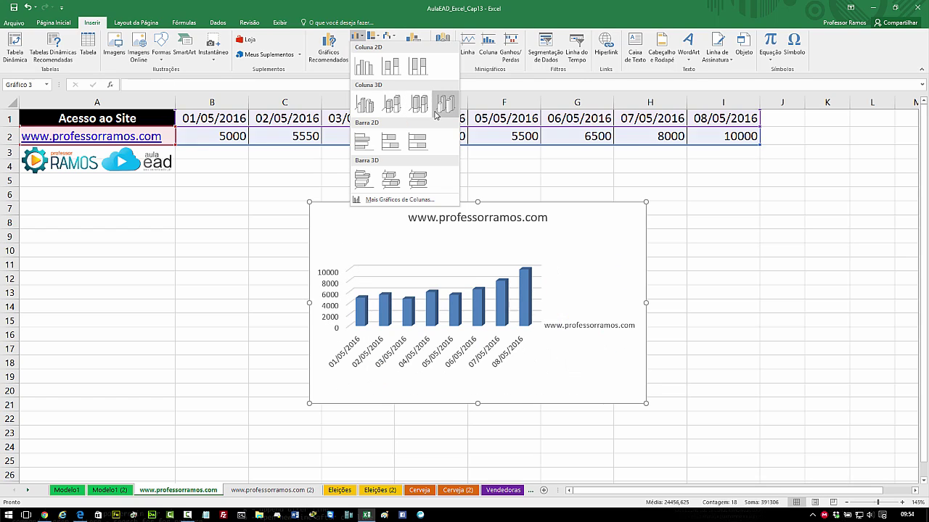
left_click(369, 109)
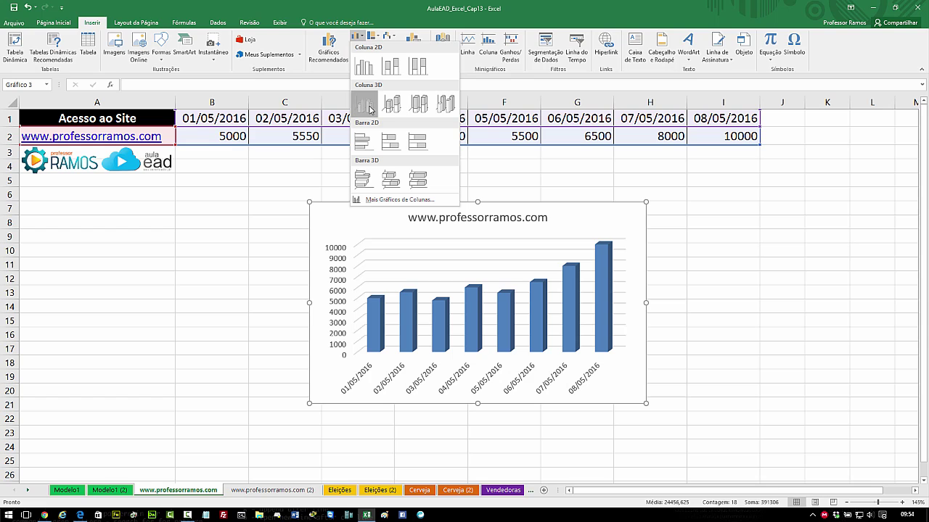
left_click_drag(649, 196, 709, 156)
mouse_move(629, 174)
left_mouse_down()
mouse_move(479, 196)
mouse_move(510, 199)
mouse_move(514, 190)
left_mouse_up()
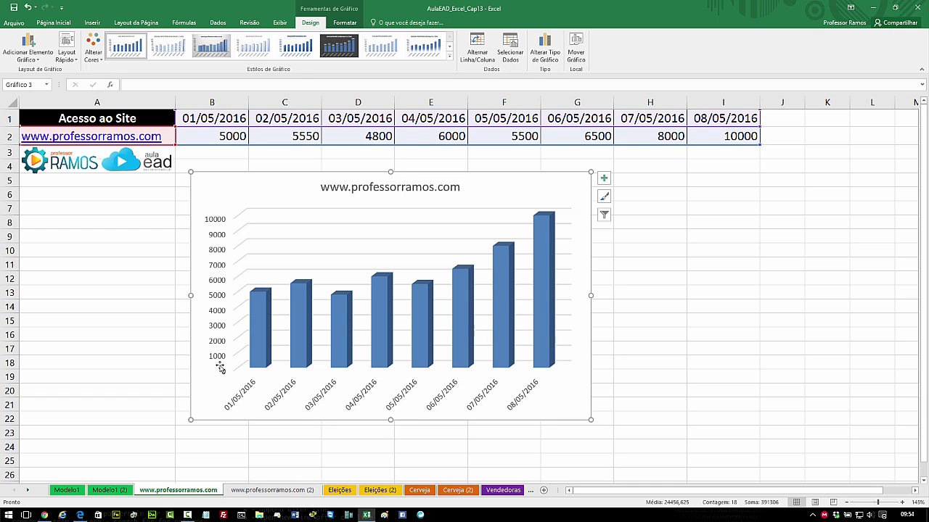
Step: Check the access values in B2:E2 and the date in B1 against the columns and dates in the chart
left_click(228, 139)
left_click(301, 137)
left_click(359, 138)
left_click(405, 139)
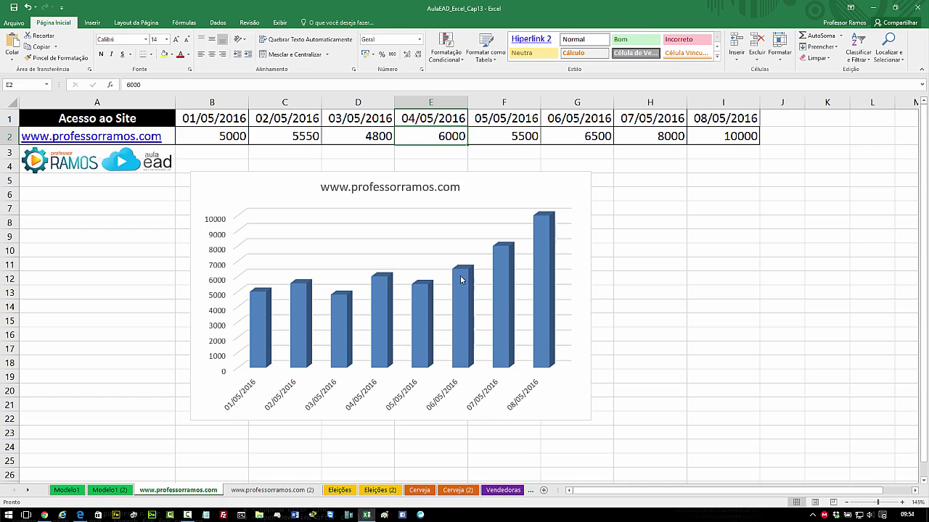
left_click(225, 119)
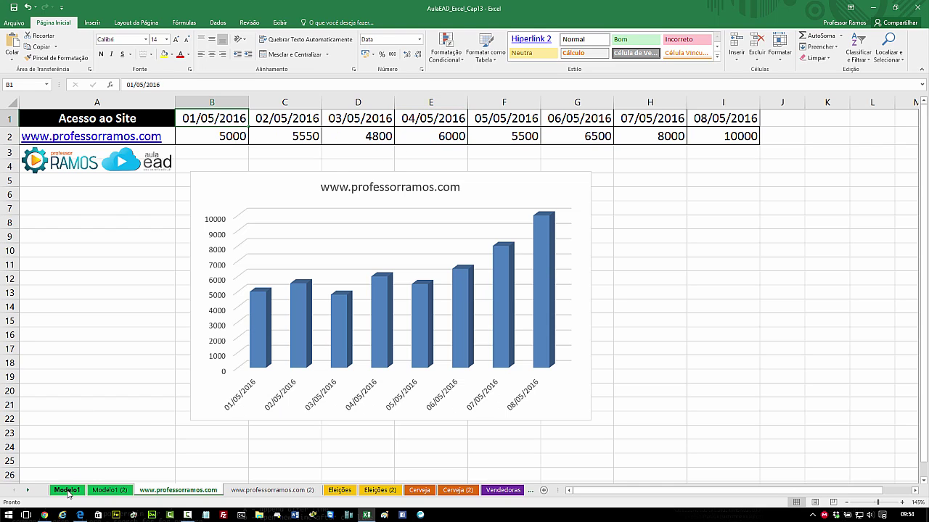
left_click(66, 489)
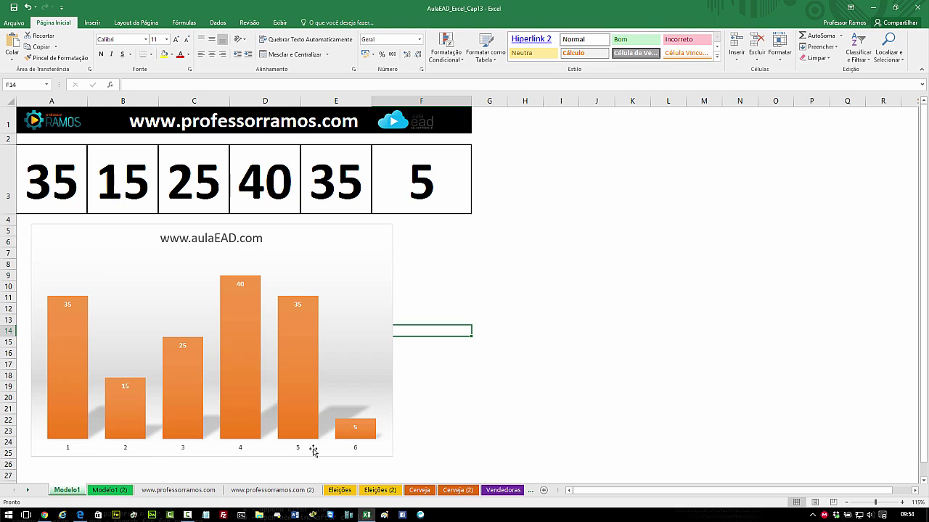
left_click(38, 182)
left_click(107, 182)
left_click(179, 181)
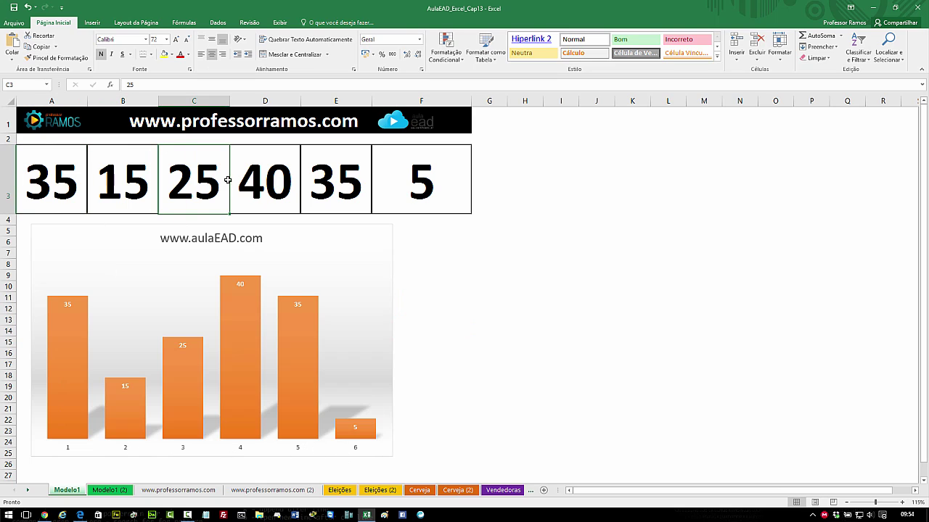
left_click(323, 181)
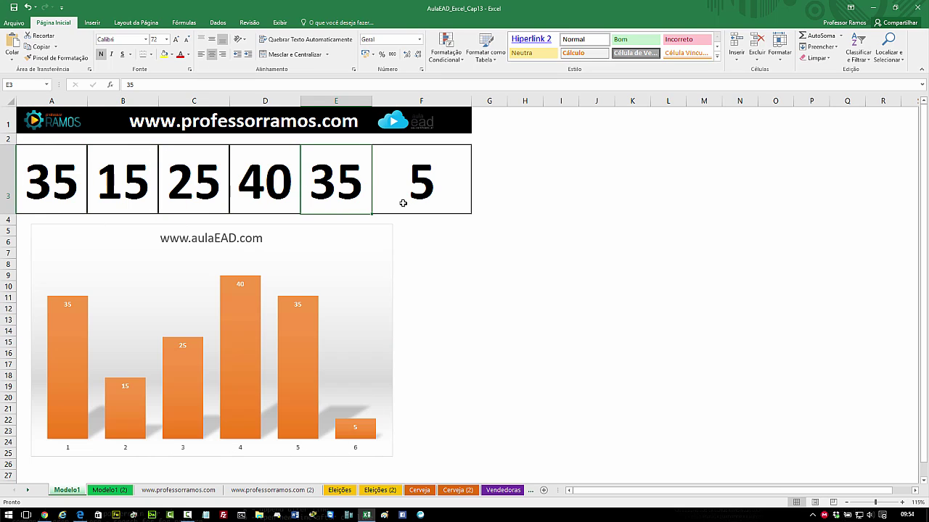
left_click(178, 490)
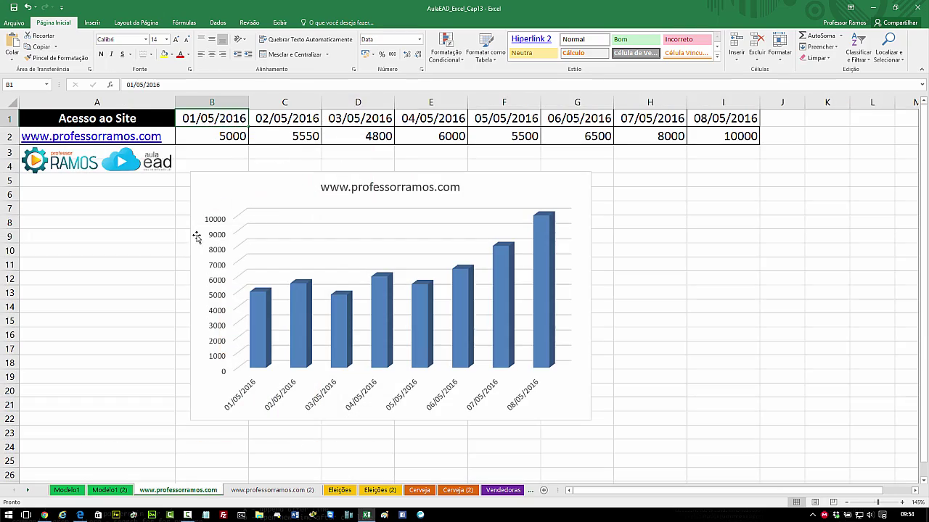
left_click(222, 138)
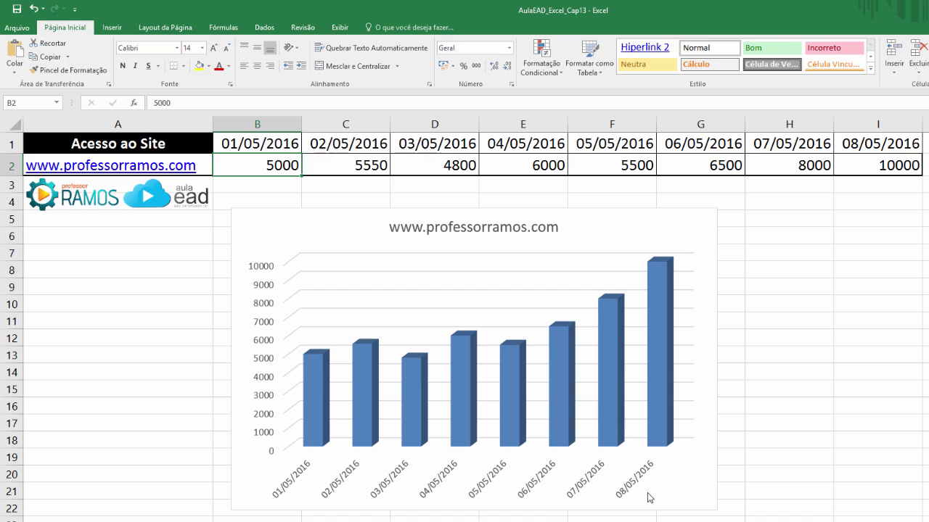
Step: Apply the fourth chart style, with light gradient columns and data labels, to the site access chart
left_click(344, 227)
left_click(377, 29)
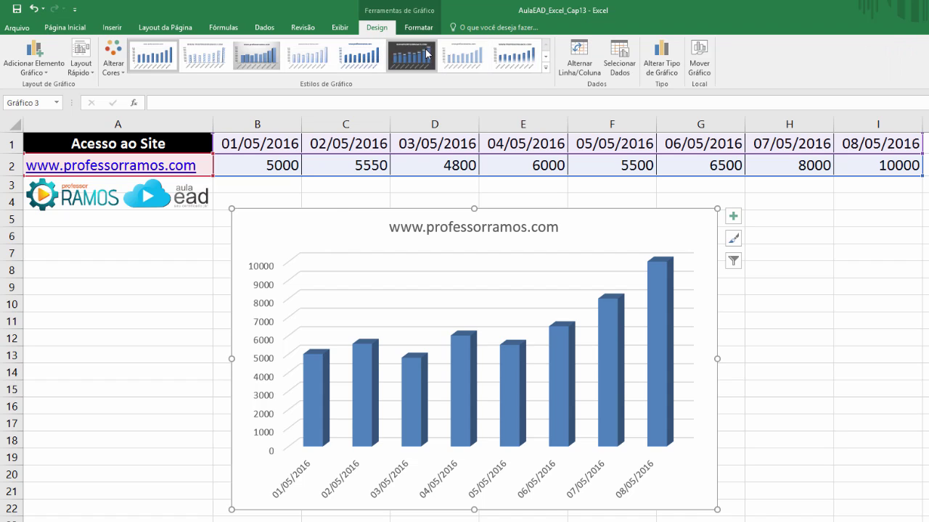
left_click(546, 68)
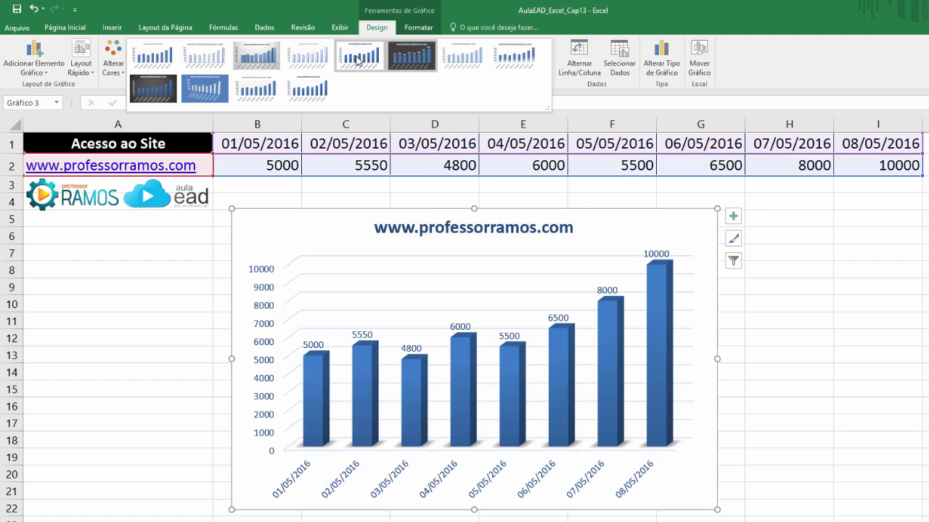
left_click(311, 61)
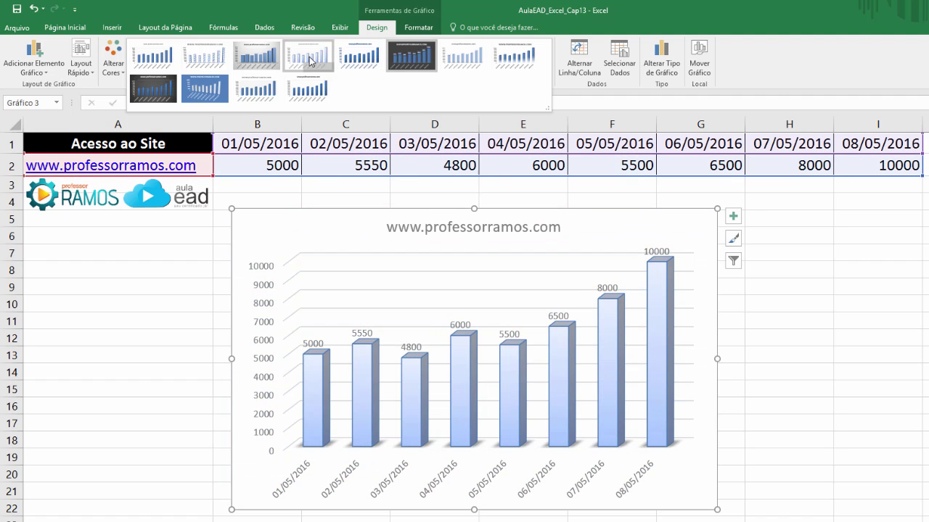
Step: Change the chart's colors to the green monochromatic (Monocromático) palette and enlarge the chart slightly
left_click(113, 65)
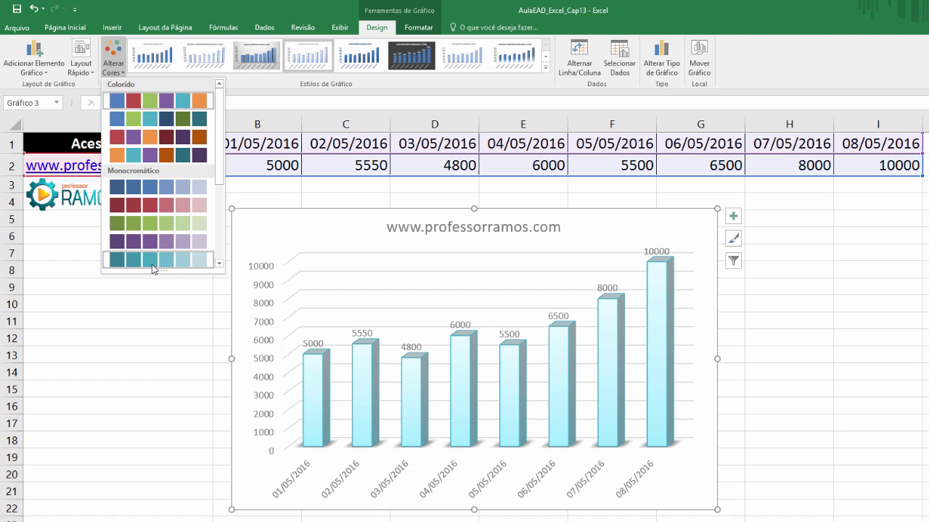
left_click(155, 223)
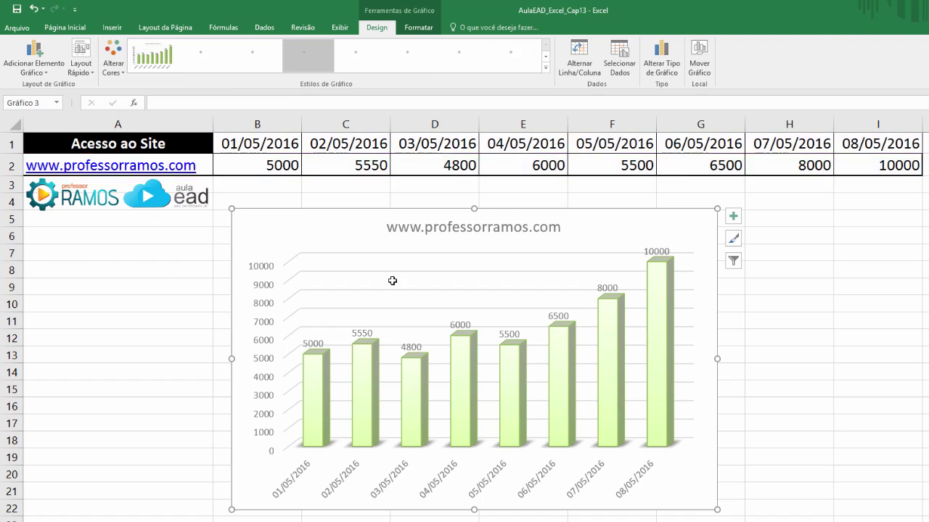
left_click_drag(717, 209, 745, 188)
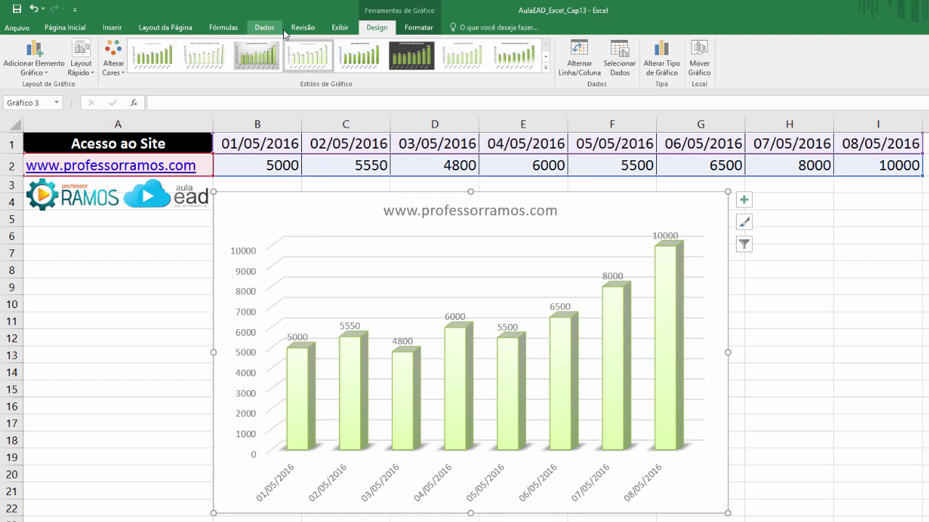
left_click(339, 28)
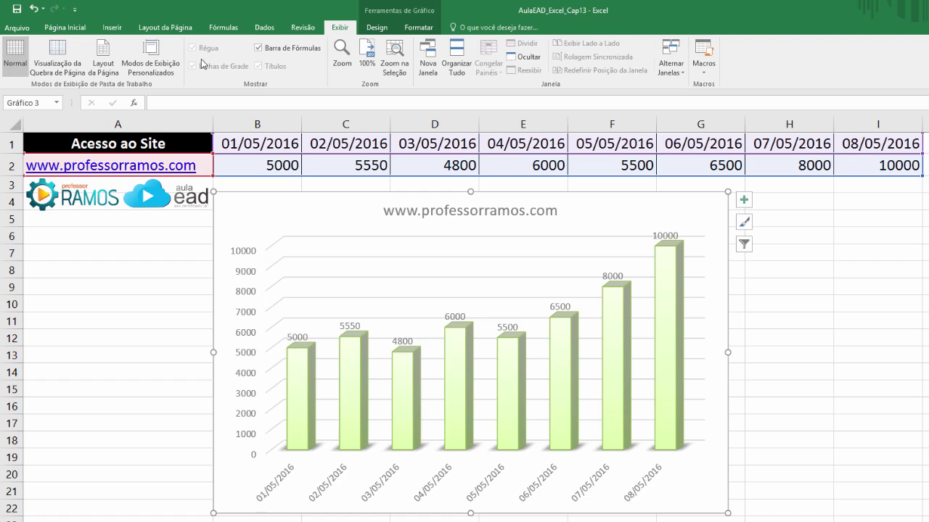
left_click(147, 250)
left_click(193, 65)
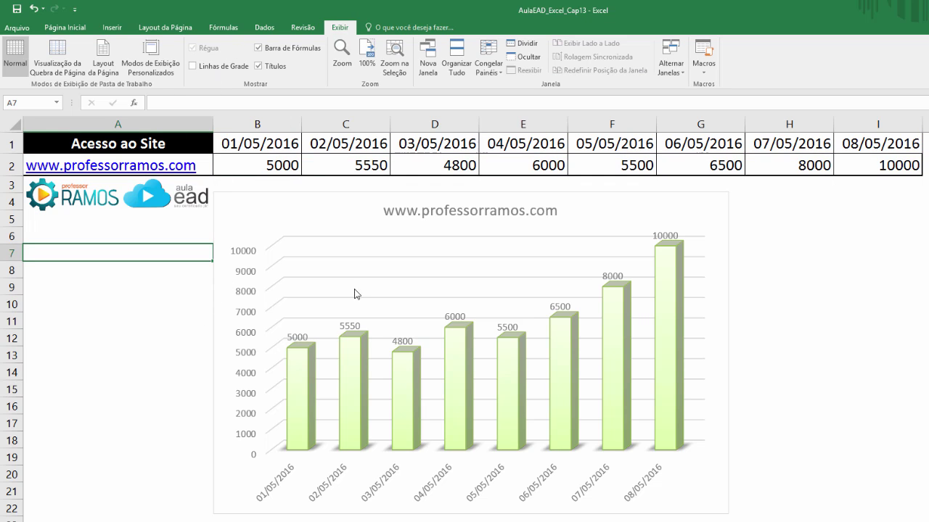
Step: Change the chart to the second Coluna 3D Agrupada variant, which plots each date as its own adjoining column
left_click(308, 210)
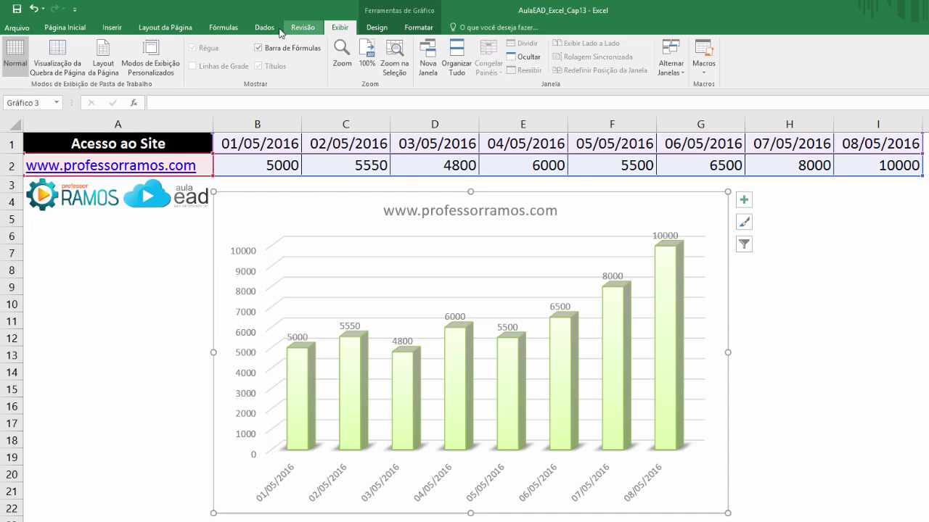
left_click(377, 29)
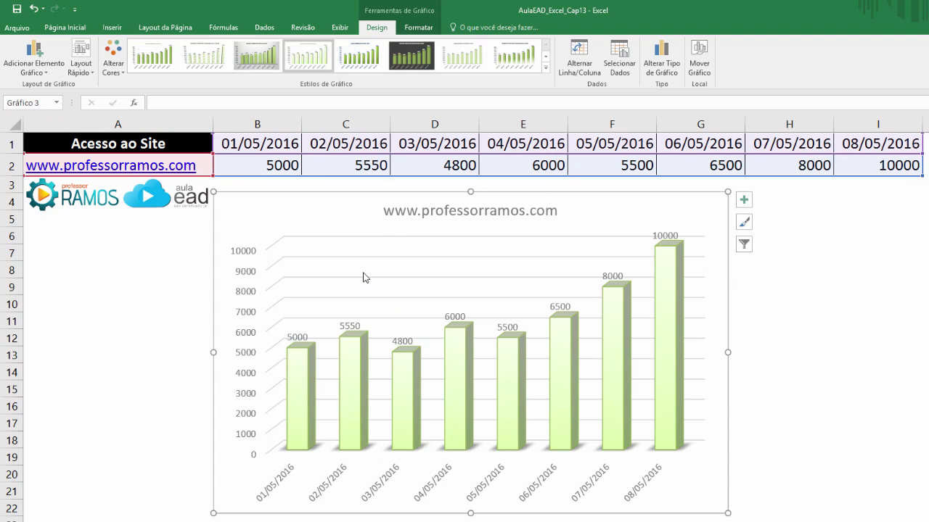
left_click(662, 69)
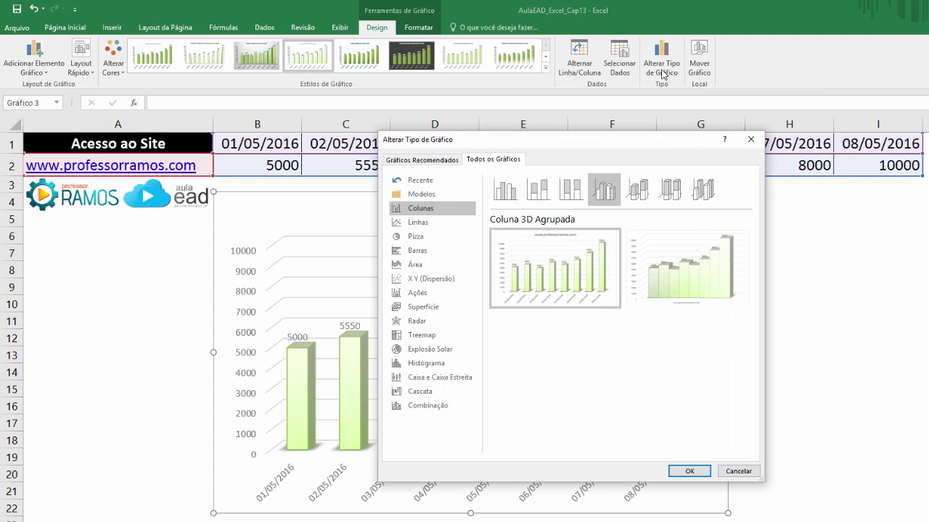
mouse_move(694, 294)
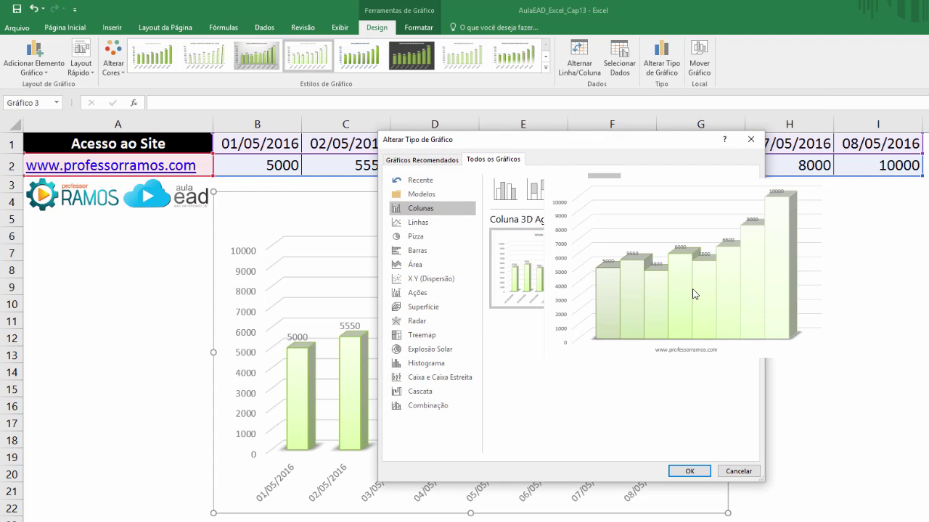
left_click(693, 471)
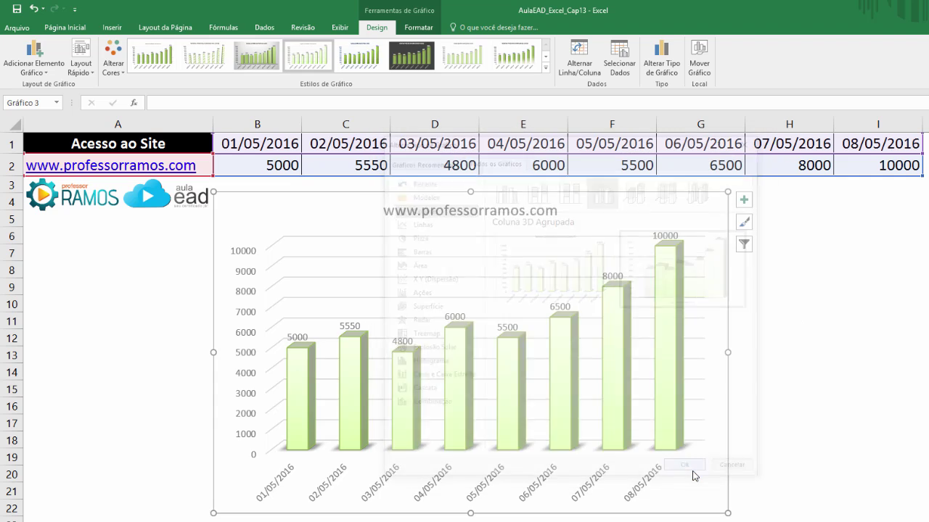
Step: Change the chart type to the second clustered bar (Barras) variant, with each date plotted as a separate bar series
left_click(667, 70)
left_click(415, 250)
mouse_move(659, 283)
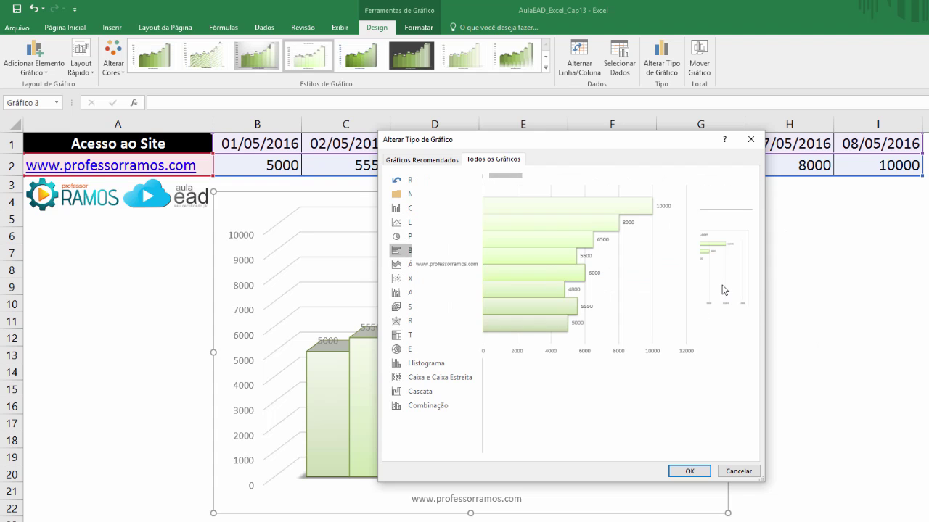
left_click(685, 471)
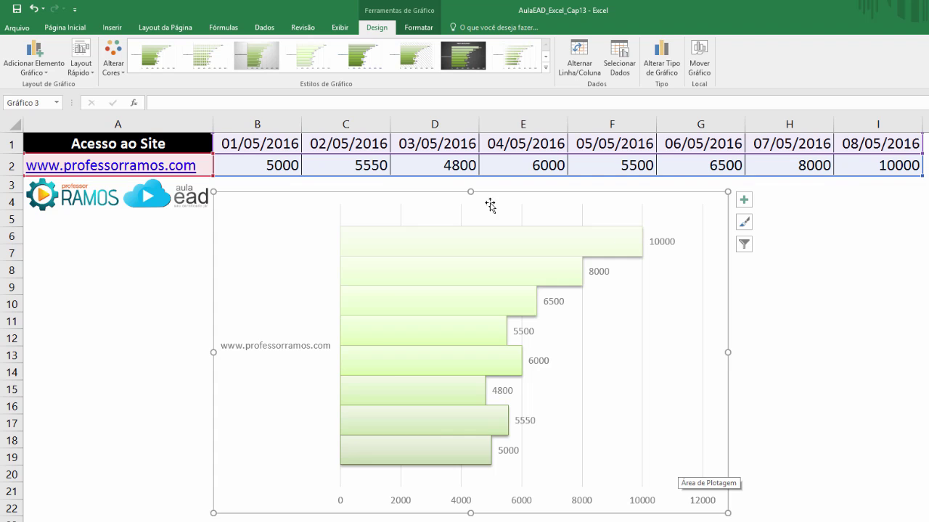
mouse_move(571, 232)
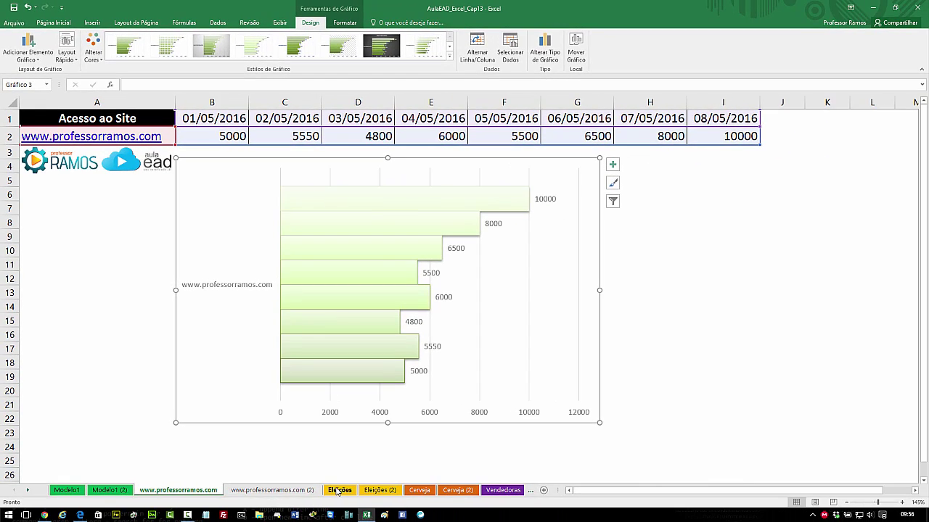
Step: On the Eleições sheet, sum each month's percentages in row 7, across B7:F7
left_click(338, 490)
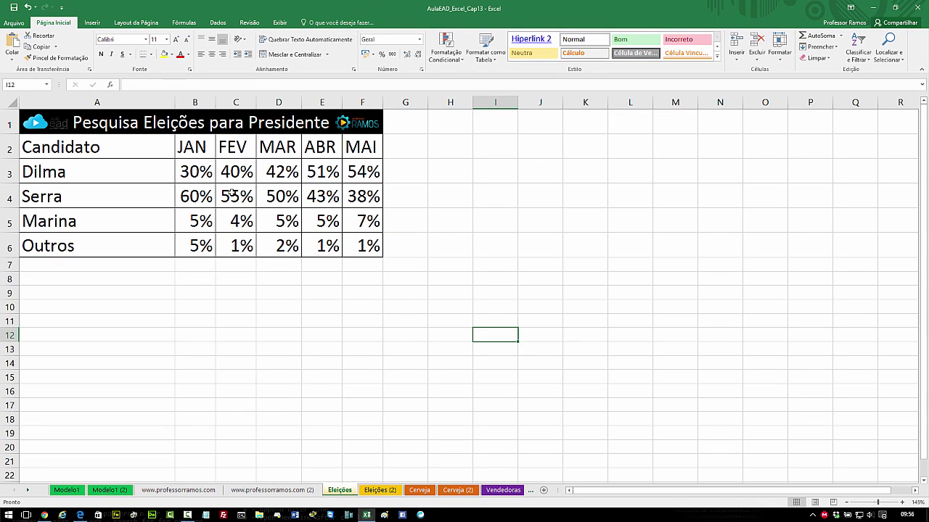
left_click(211, 263)
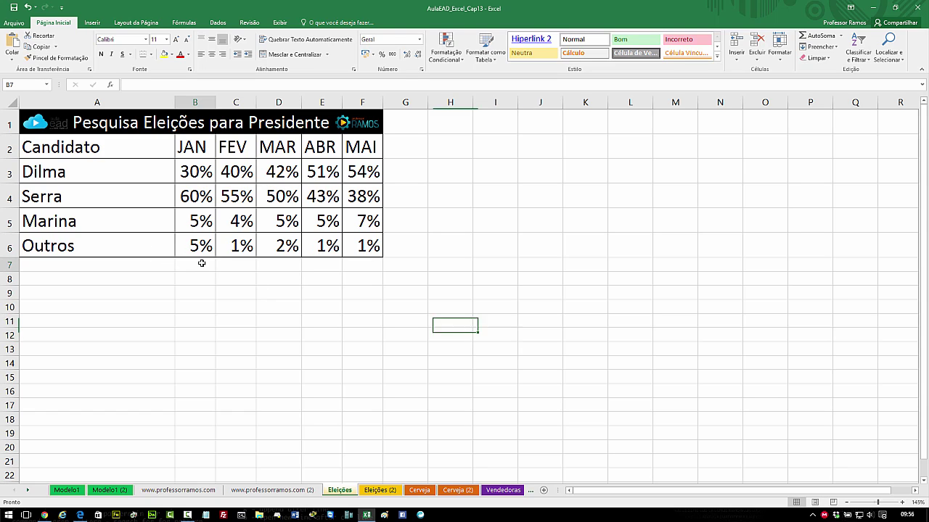
left_click(804, 37)
key("Return")
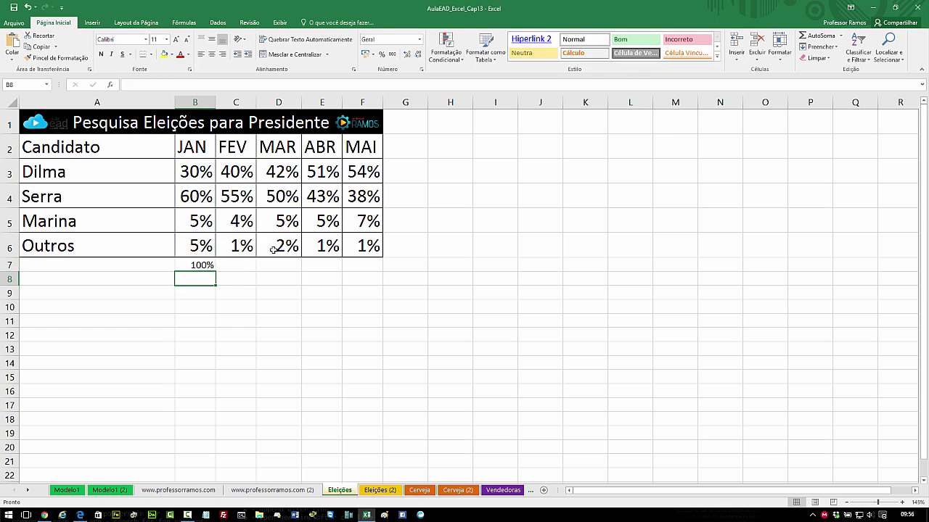
left_click(210, 266)
left_click_drag(215, 271, 378, 272)
left_click(376, 290)
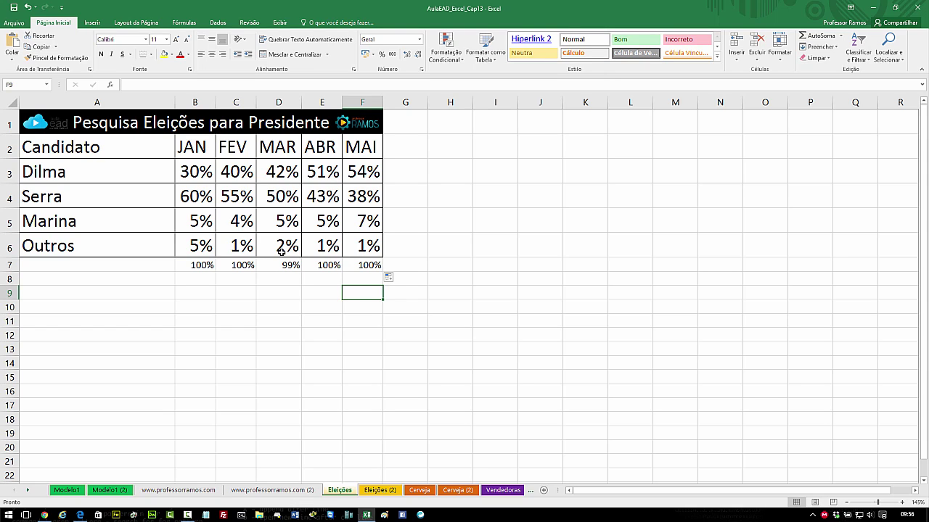
Step: Set the Outros value for MAR in D6 to 3% and clear the totals in B7:F7
left_click(284, 248)
type("3")
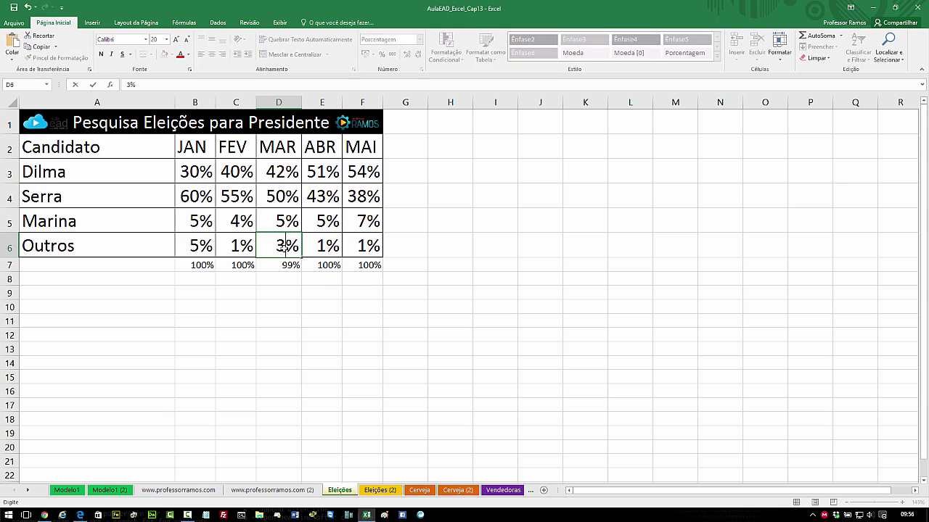
key("Return")
left_click_drag(204, 268, 361, 273)
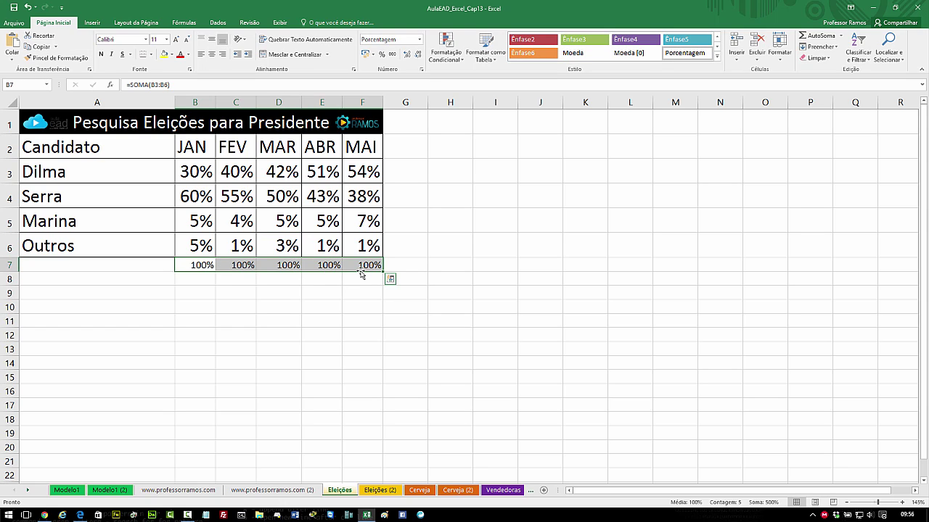
key("Delete")
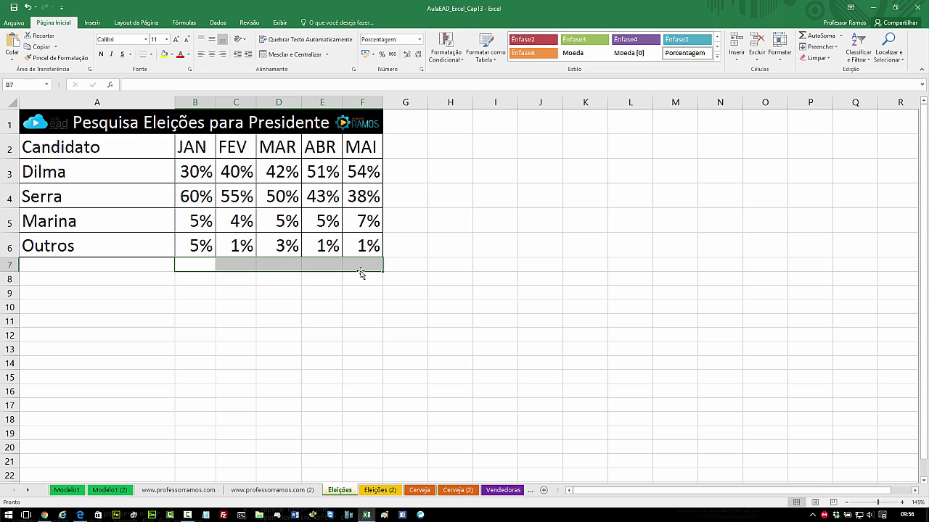
Step: On the Eleições (2) sheet, set the Outros value for MAR to 3%, and return to the Eleições sheet
left_click(388, 491)
left_click(279, 247)
type("3")
key("Return")
left_click(339, 490)
left_click(360, 322)
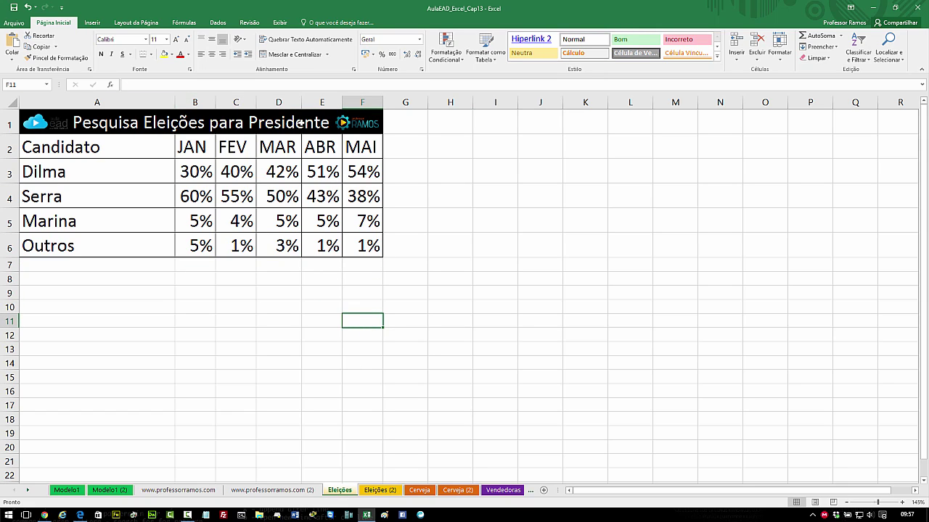
Step: Insert the recommended Linha chart from the election poll table A1:F6 and place it beside the table
left_click_drag(113, 123, 149, 246)
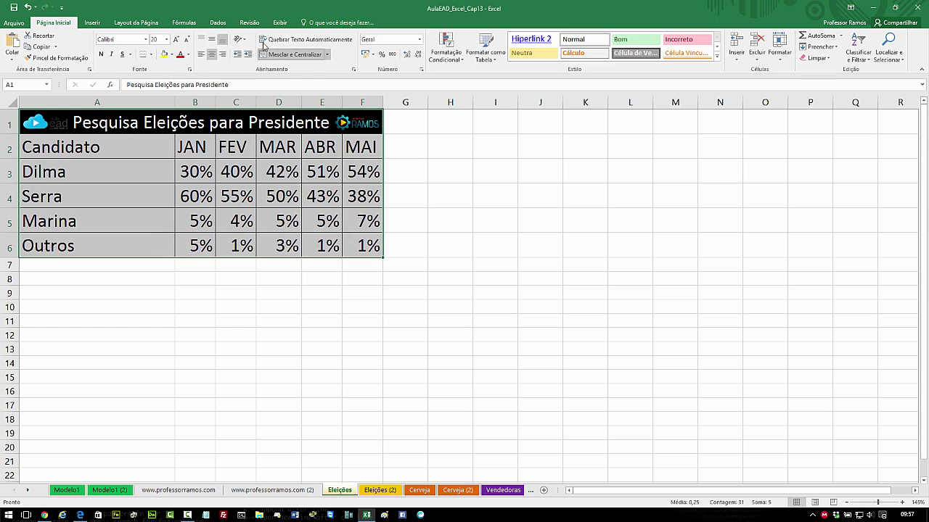
left_click(92, 24)
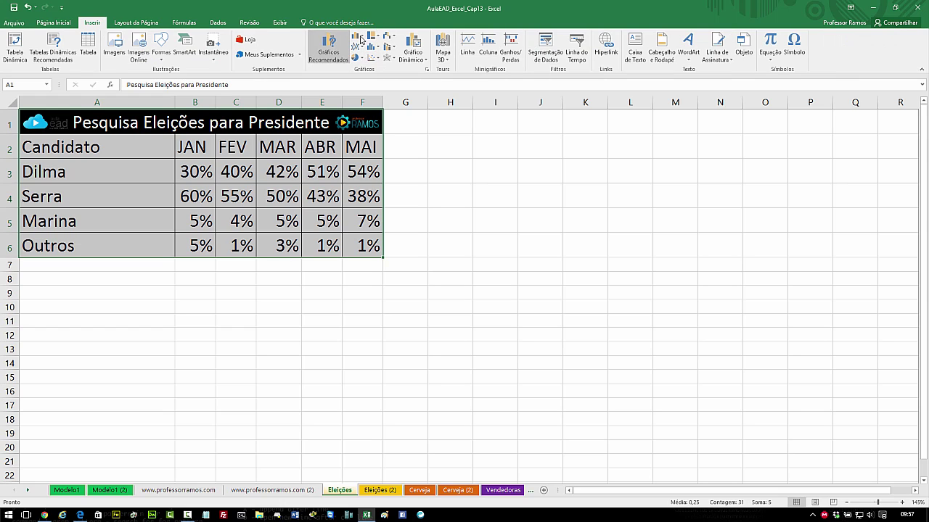
left_click(328, 48)
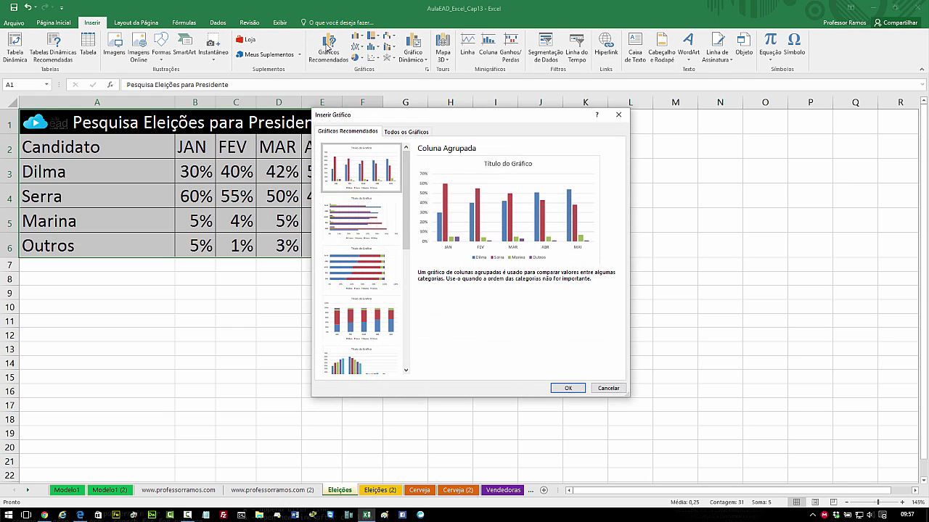
scroll(398, 264, "down", 5)
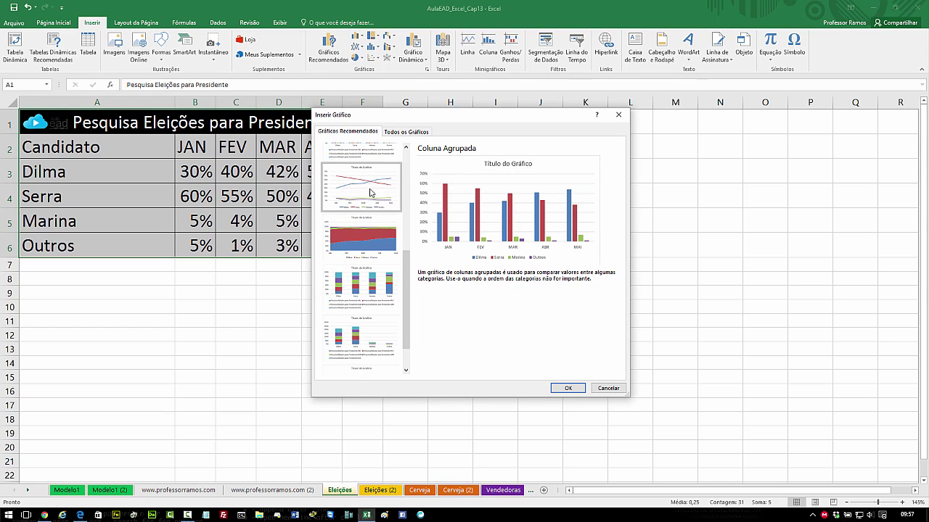
left_click(368, 187)
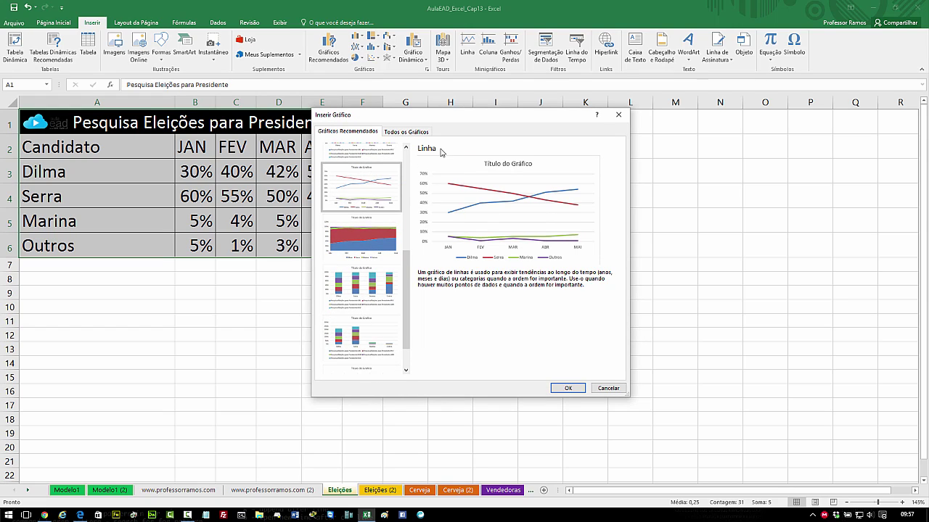
left_click(568, 389)
left_click_drag(646, 201, 754, 148)
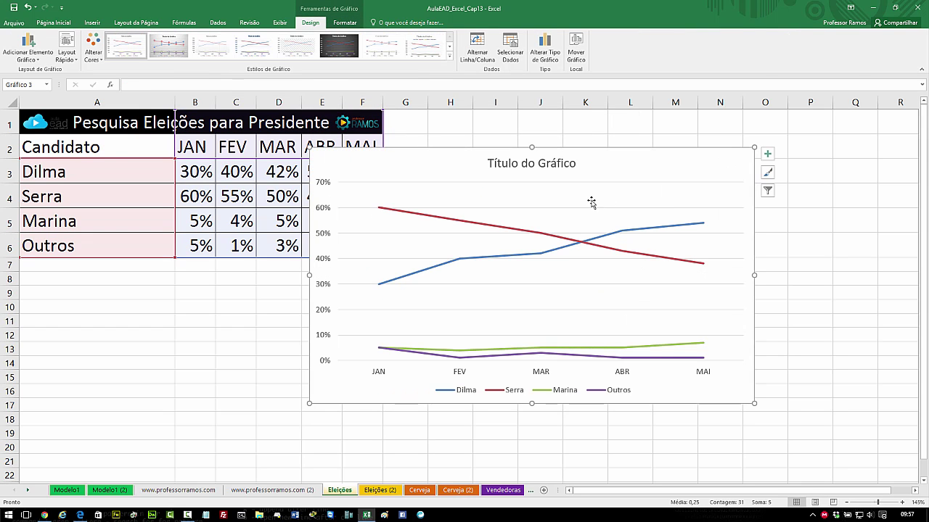
left_click_drag(616, 162, 704, 128)
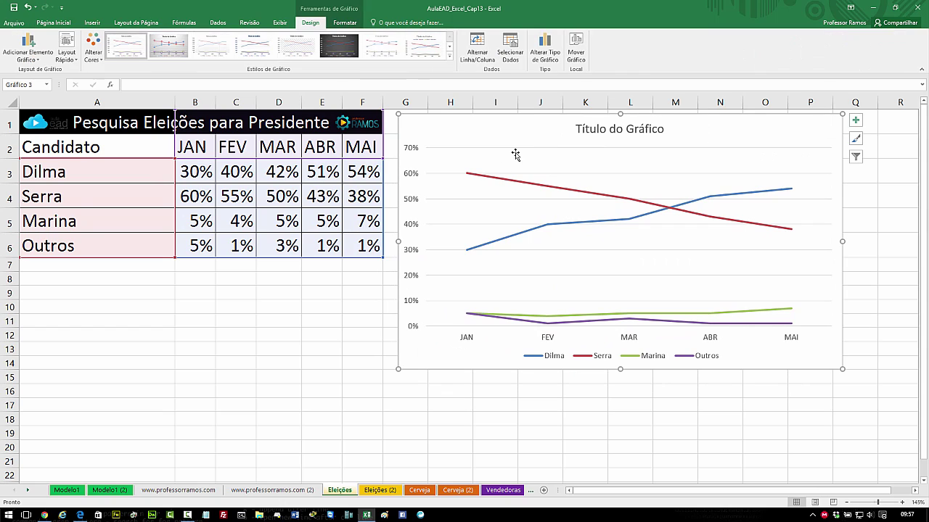
Step: Change the line chart's title to "Eleições 2018"
double_click(661, 133)
left_click_drag(664, 129, 580, 129)
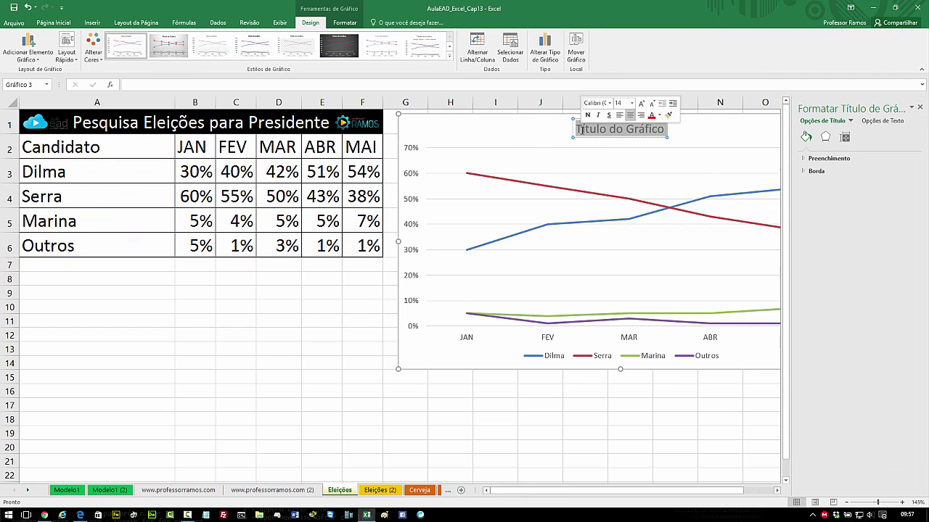
type("Eleições 2018")
left_click(585, 419)
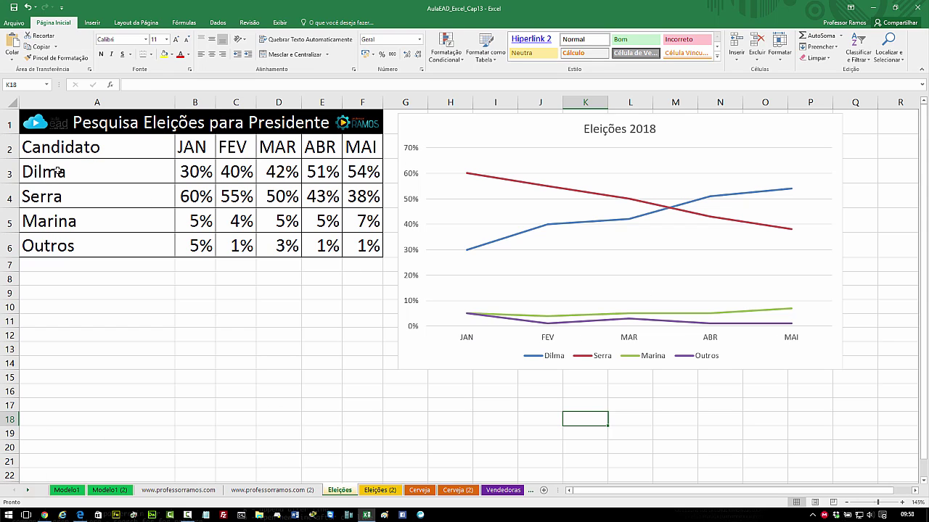
Step: Replace the first candidate's name in A3 with a different first name
left_click(53, 263)
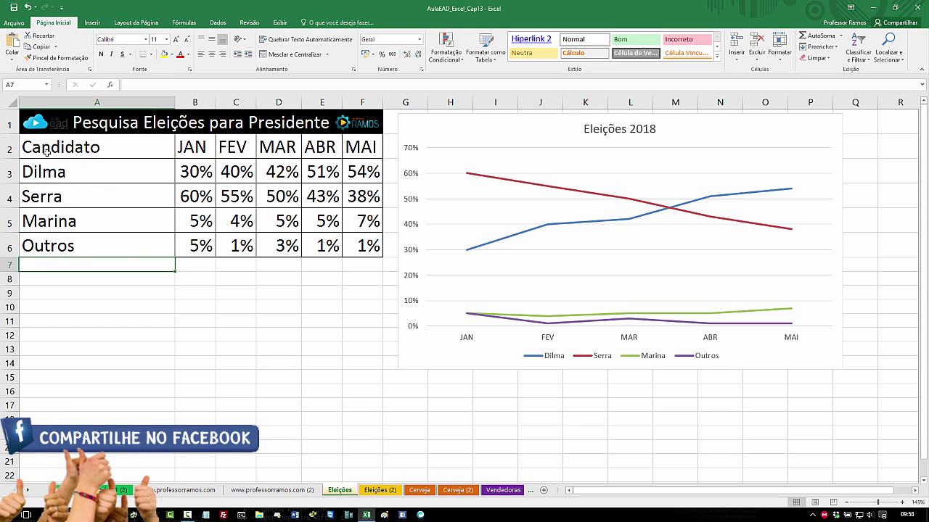
left_click(54, 175)
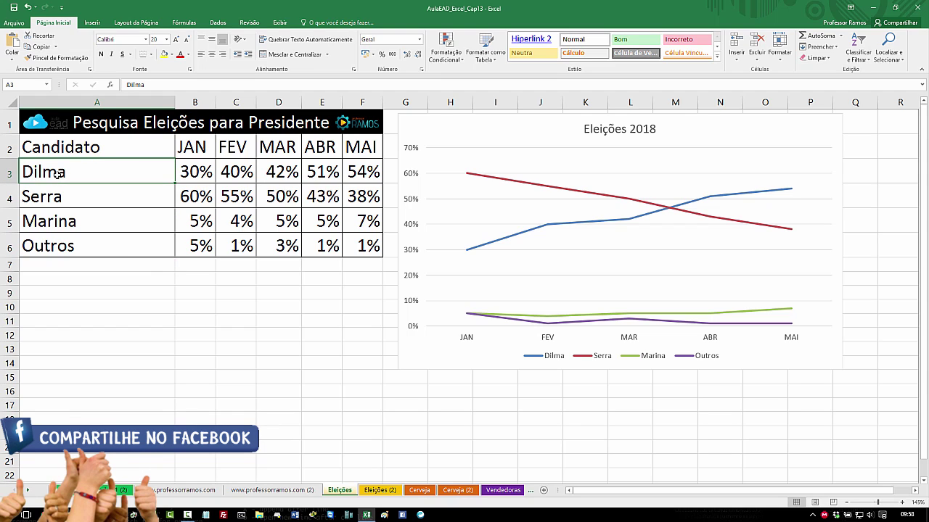
type("Leandr")
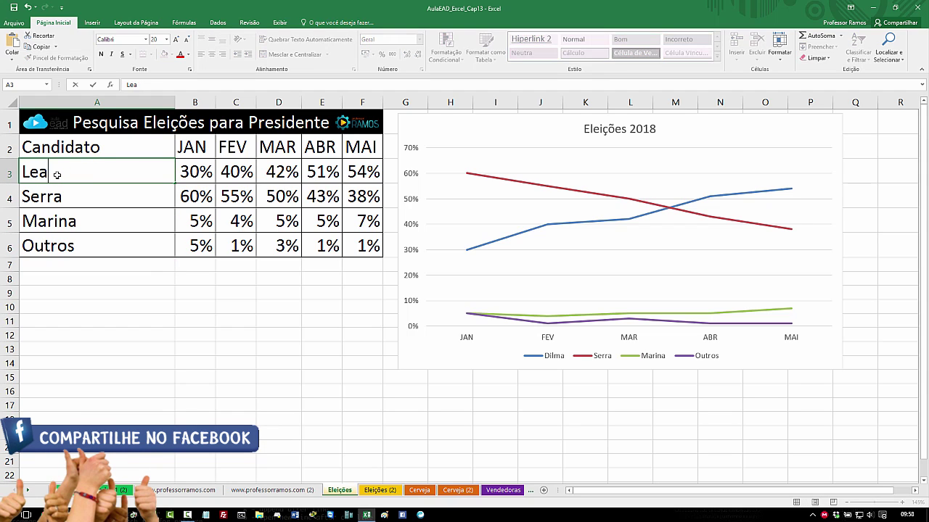
left_click(153, 275)
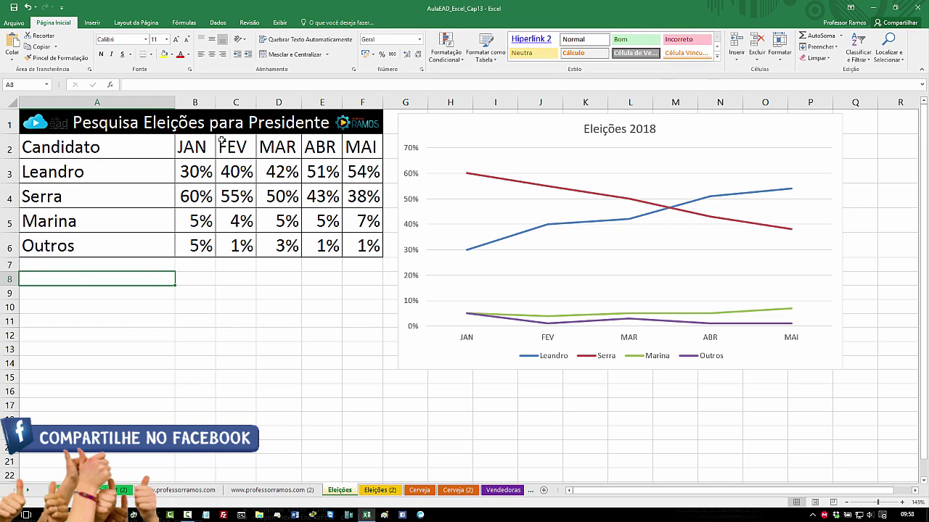
Step: Change the month headers in B2:F2 to JUN through OUT by entering JUN and filling the series
left_click(197, 152)
type("JUN")
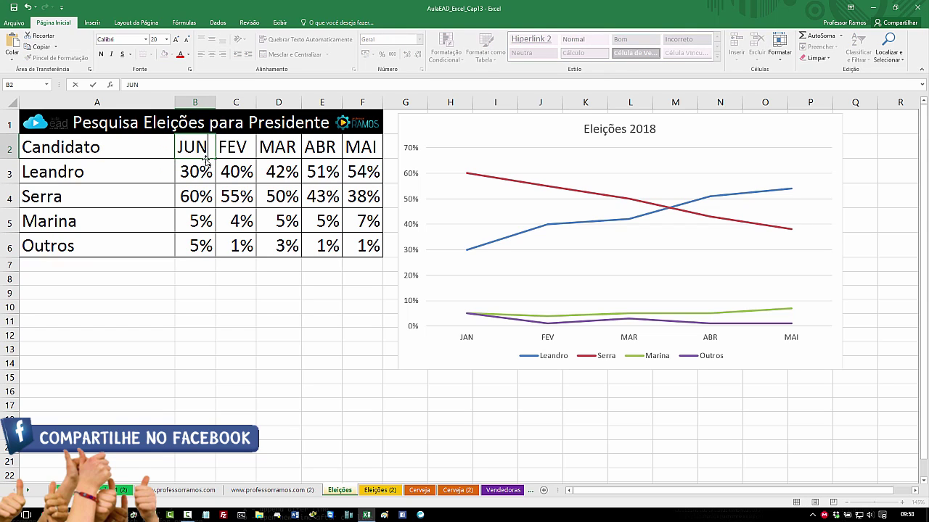
key("Return")
left_click(208, 143)
left_click_drag(216, 159, 384, 161)
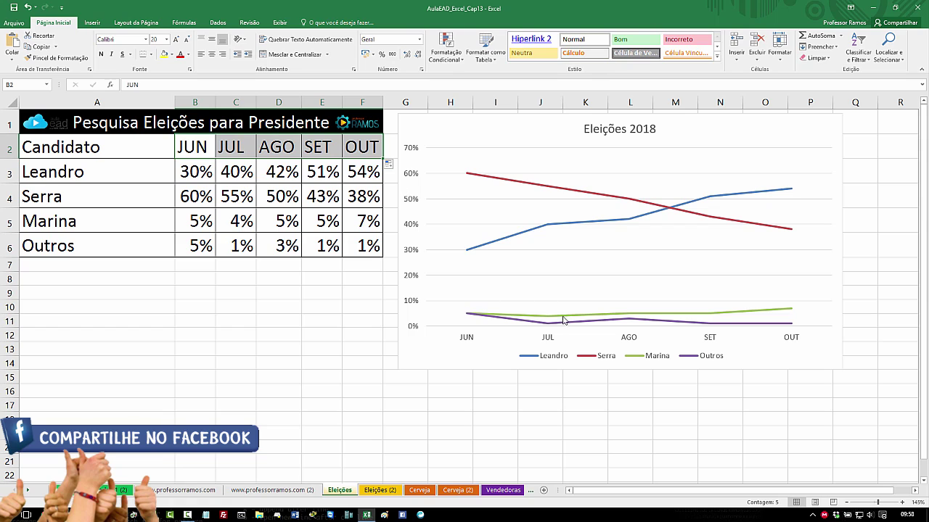
left_click(653, 436)
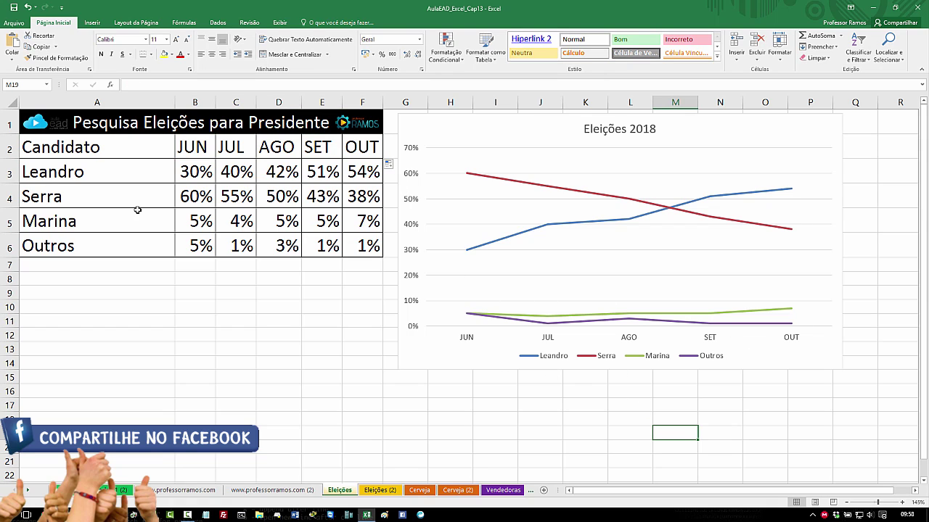
Step: Replace the candidate Serra in A4 with Bolsonaro
left_click(84, 203)
double_click(83, 201)
key("BackSpace")
key("BackSpace")
key("BackSpace")
key("BackSpace")
key("BackSpace")
type("Bolsonaro")
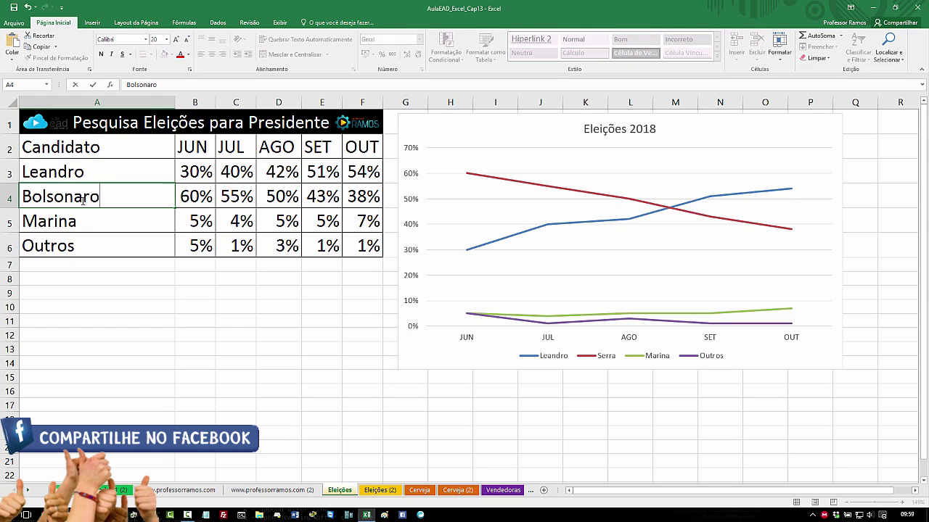
key("Return")
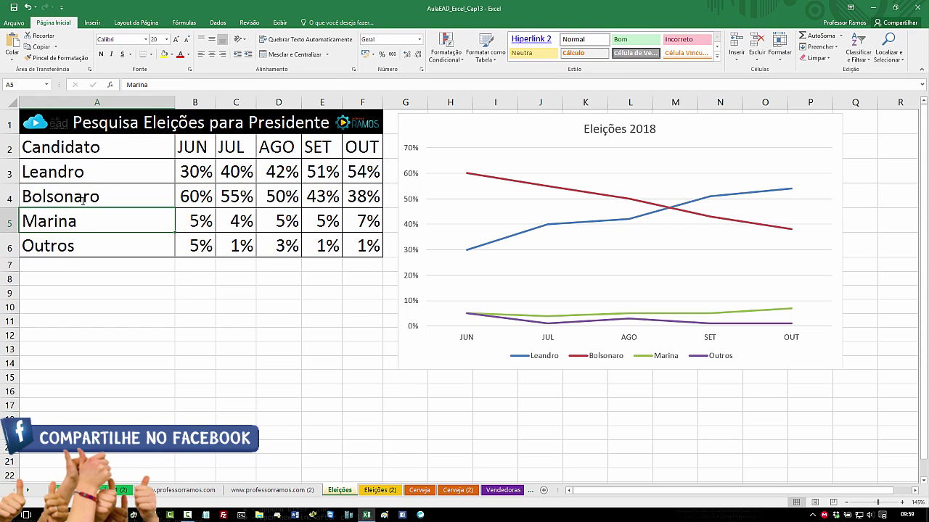
Step: Set the OUT percentages to 54% for Bolsonaro and 38% for the candidate in row 3
left_click(367, 196)
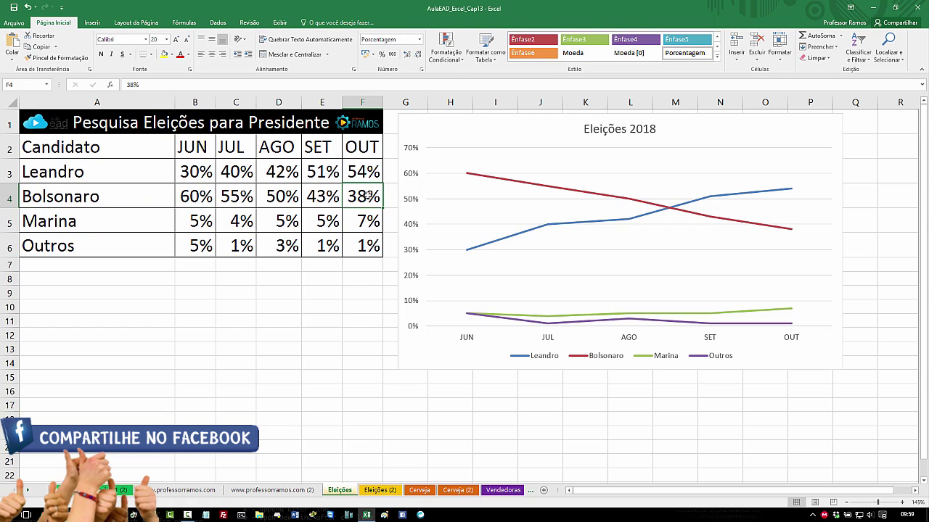
type("54")
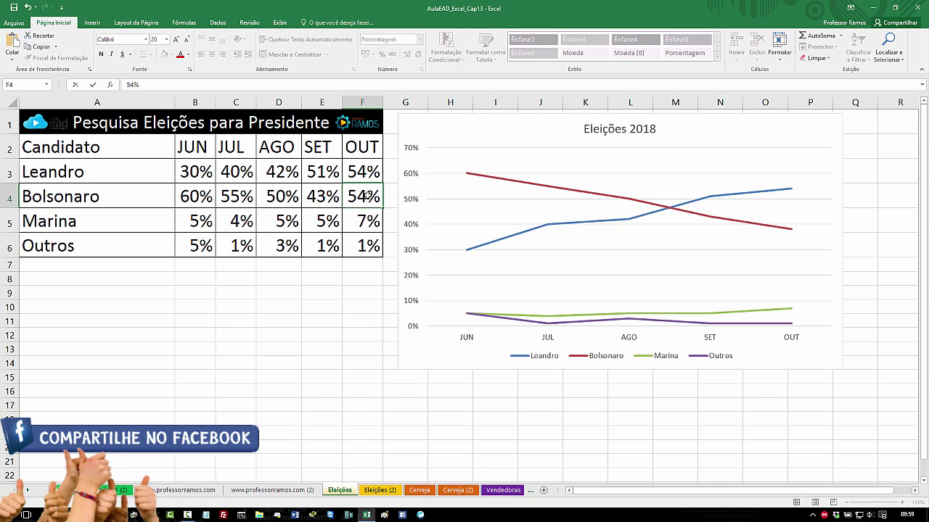
left_click(365, 167)
type("38")
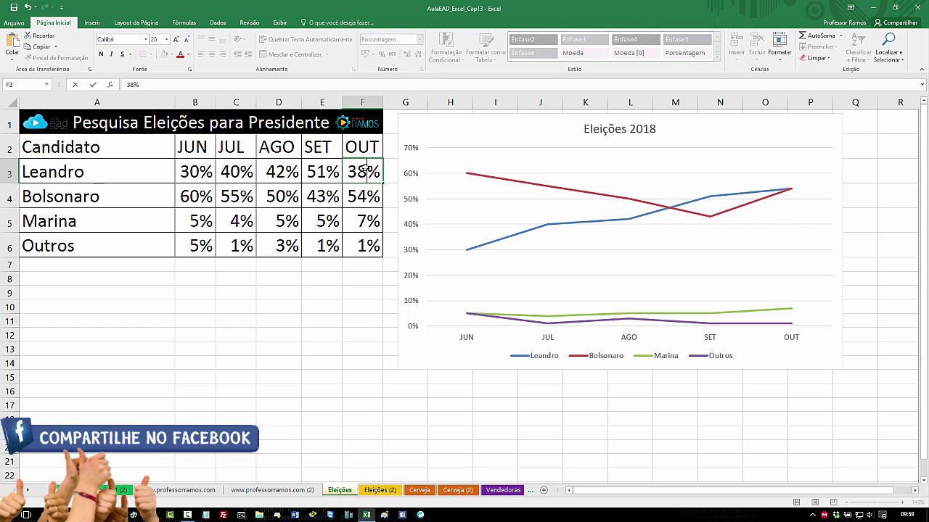
key("Return")
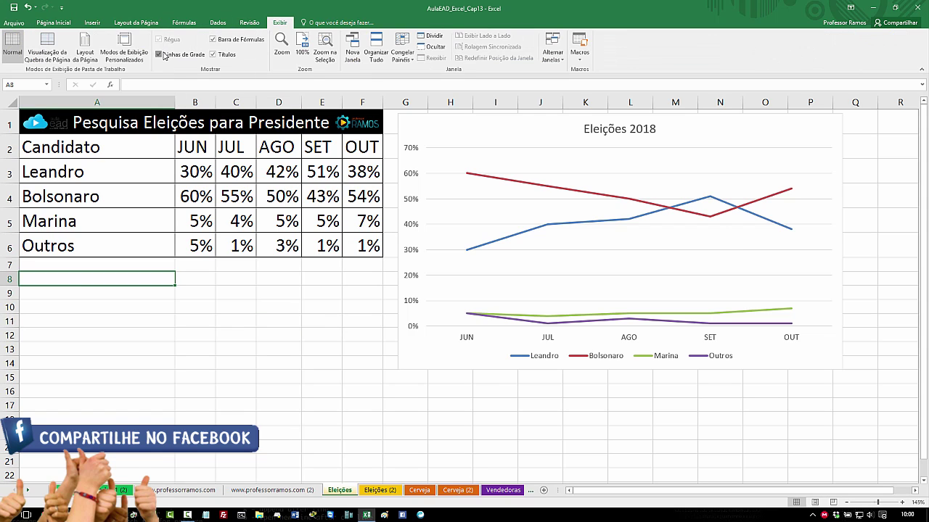
Step: Hide the gridlines on the Eleições sheet
left_click(164, 55)
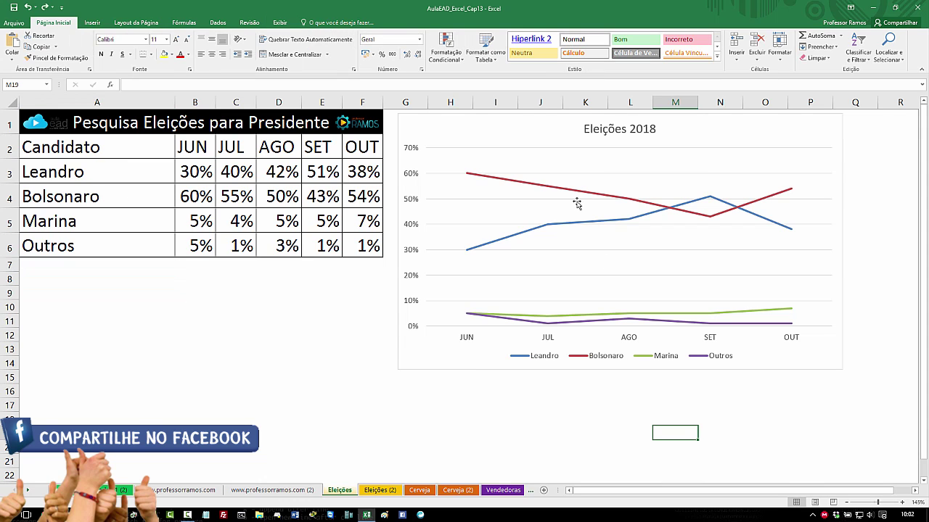
Step: On the Cerveja sheet, total each year's market shares in B10:E10 as a check and clear those totals
left_click(418, 490)
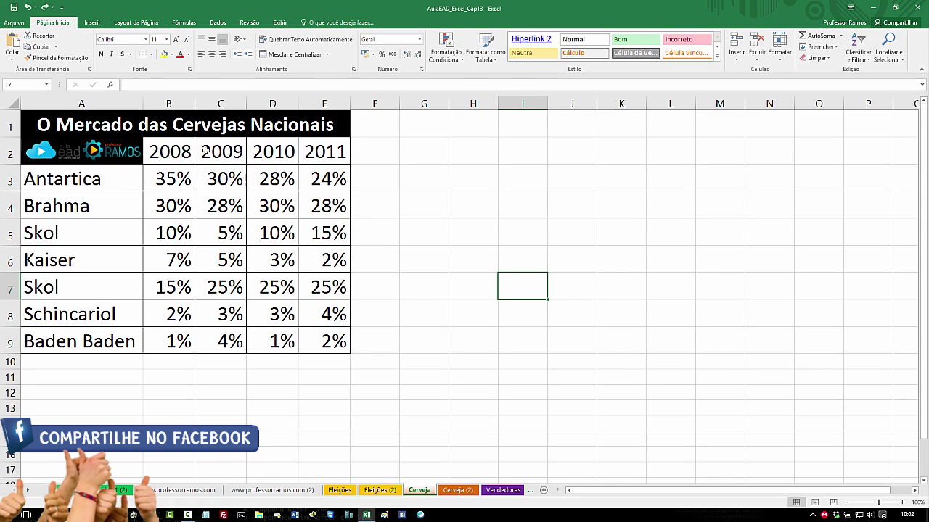
left_click(176, 359)
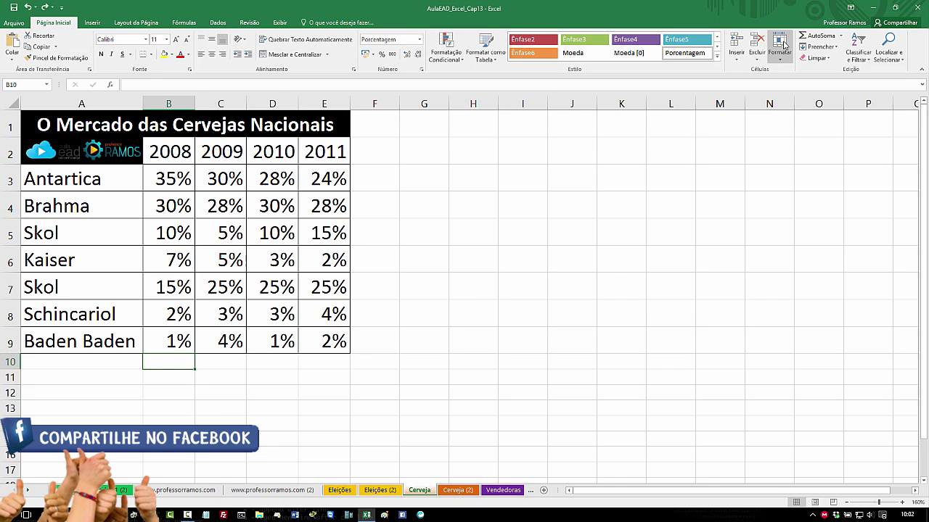
left_click(805, 36)
left_click_drag(188, 178, 187, 367)
key("Return")
left_click(187, 360)
left_click(330, 388)
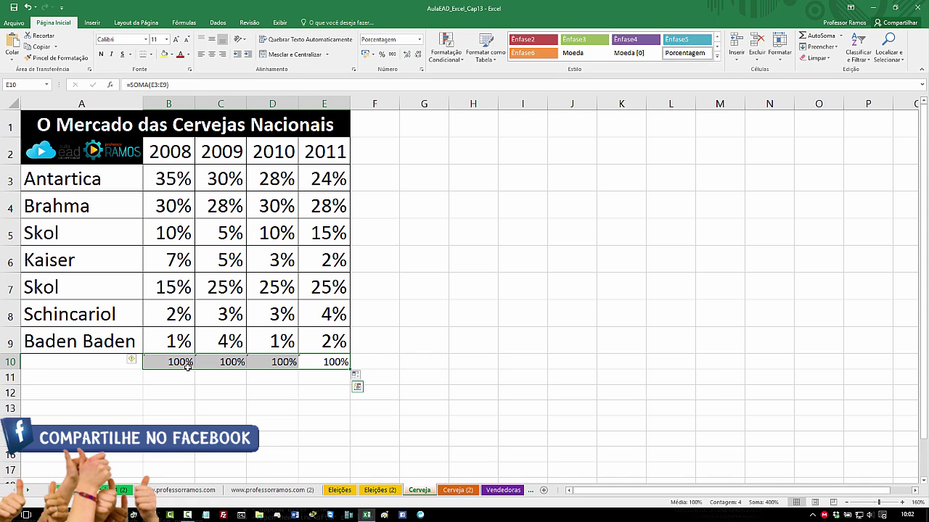
key("Delete")
left_click(462, 210)
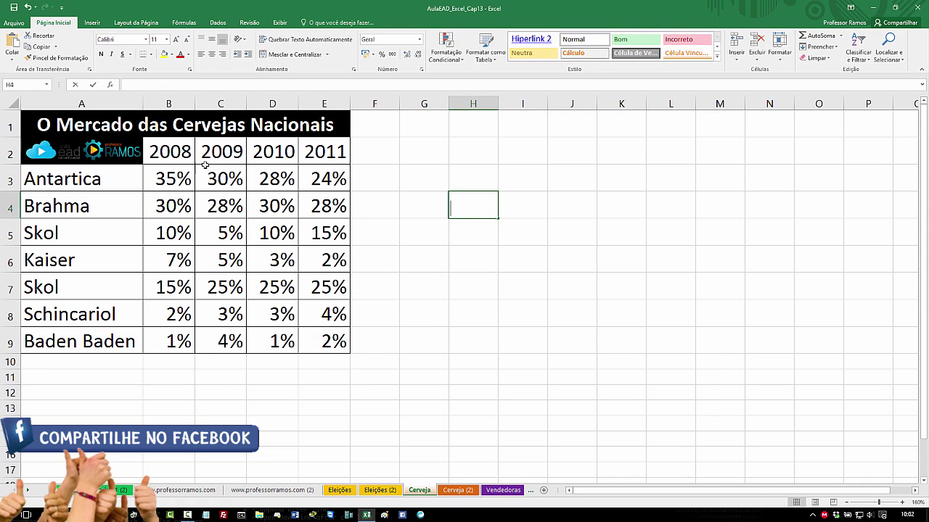
mouse_move(118, 125)
left_mouse_down()
mouse_move(235, 235)
mouse_move(243, 339)
left_mouse_up()
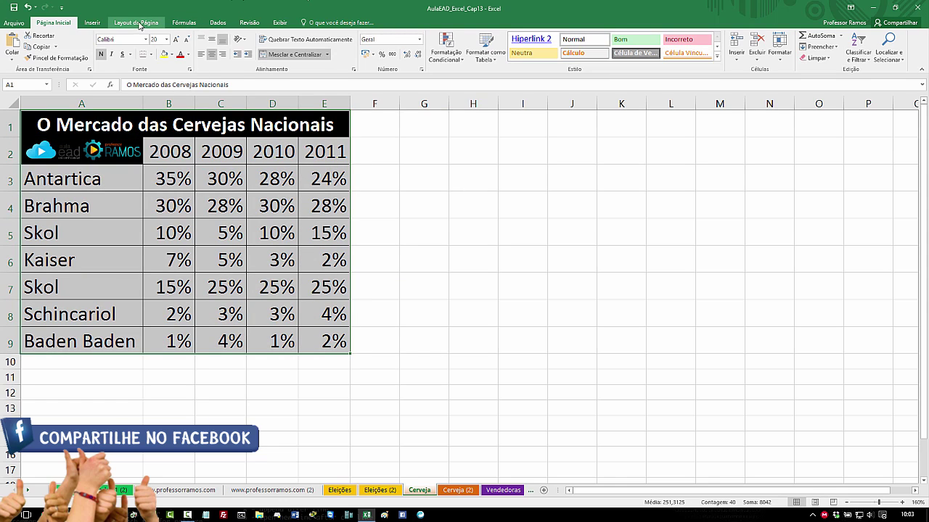
left_click(100, 23)
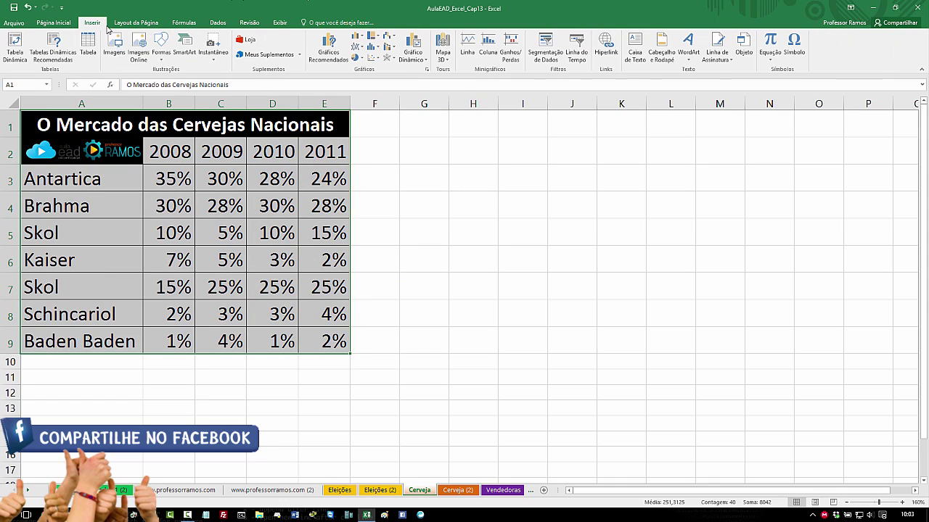
left_click(328, 48)
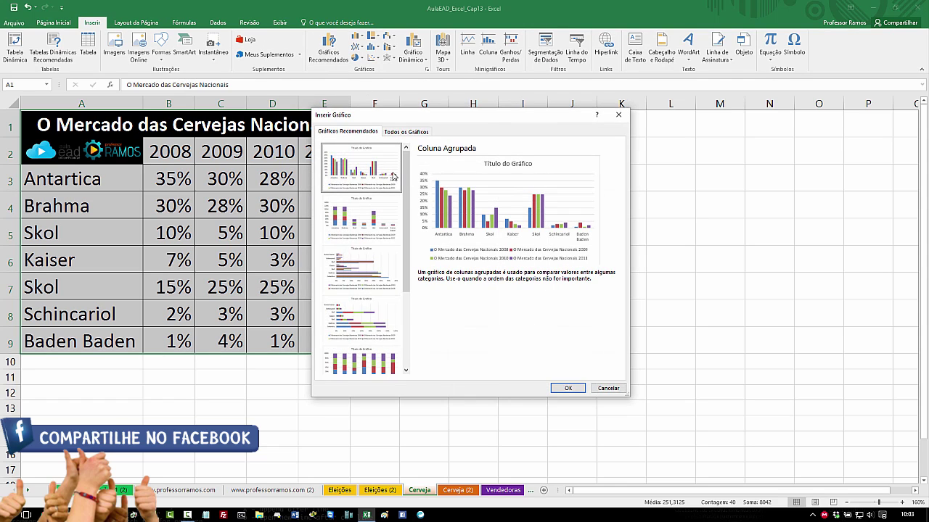
left_click(570, 389)
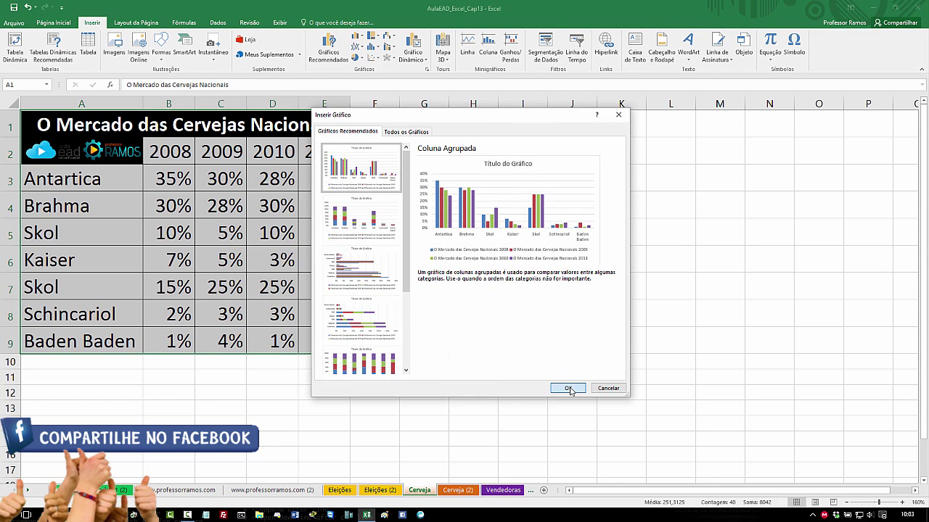
left_click_drag(664, 190, 751, 144)
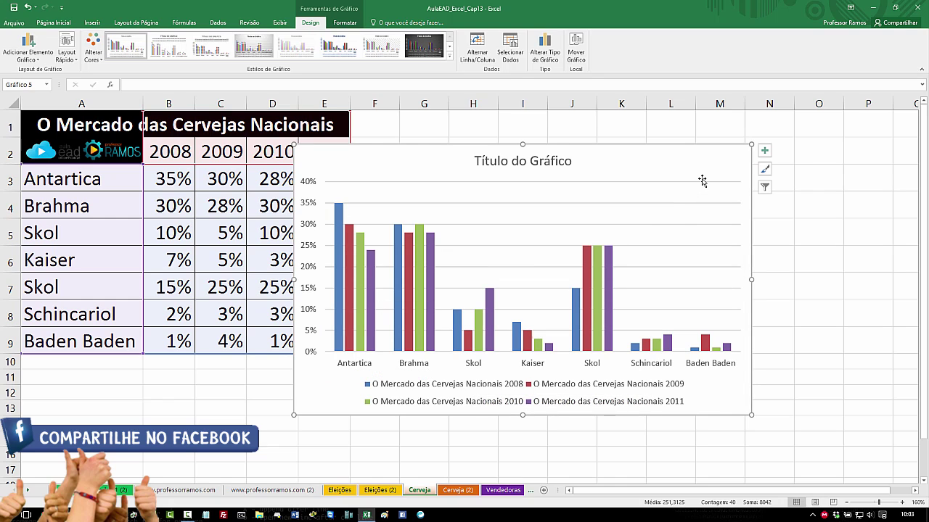
key("Delete")
left_click(502, 223)
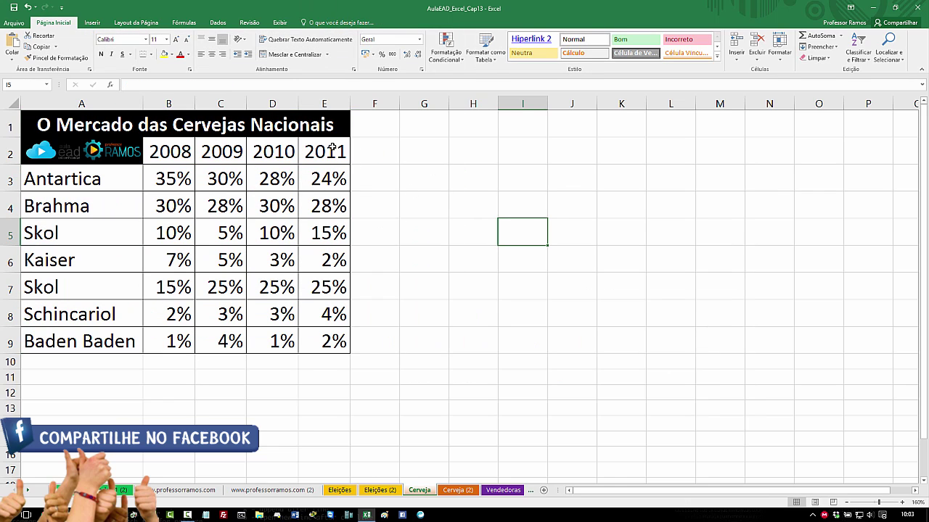
Step: Insert a clustered column chart from A2:E9, without the table title, then enlarge it and place it beside the table
left_click_drag(326, 149, 87, 338)
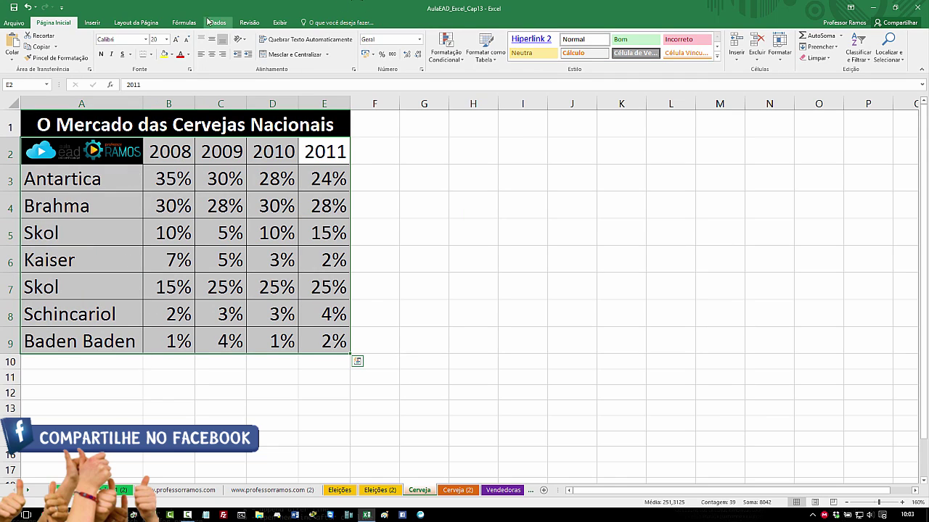
left_click(92, 22)
left_click(330, 48)
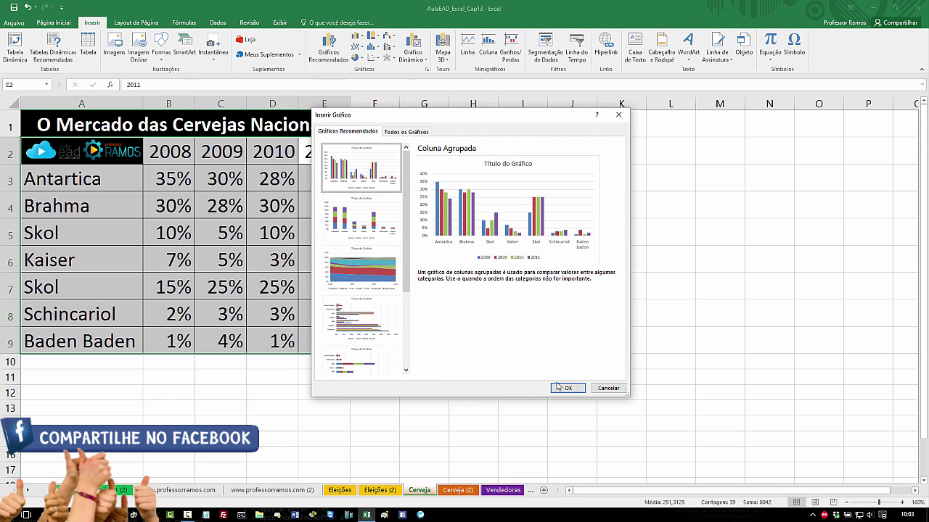
left_click(568, 388)
left_click_drag(665, 194, 749, 137)
left_click_drag(617, 152, 697, 138)
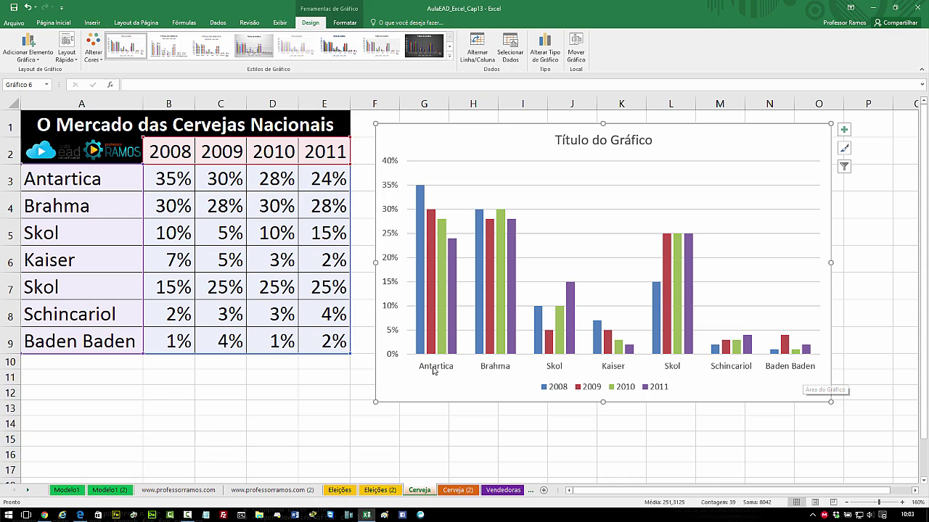
Step: Switch the chart's rows and columns so the years form the horizontal axis and the beer brands become the series
mouse_move(424, 191)
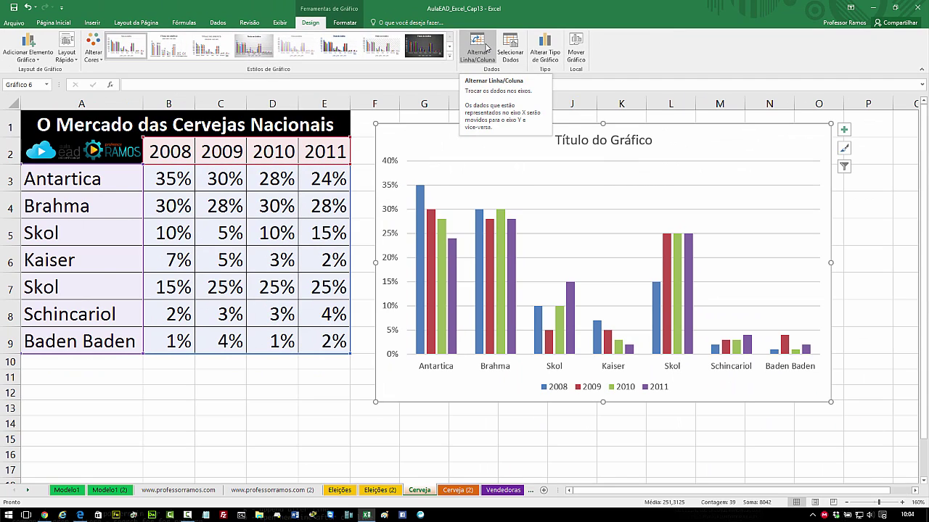
left_click(477, 48)
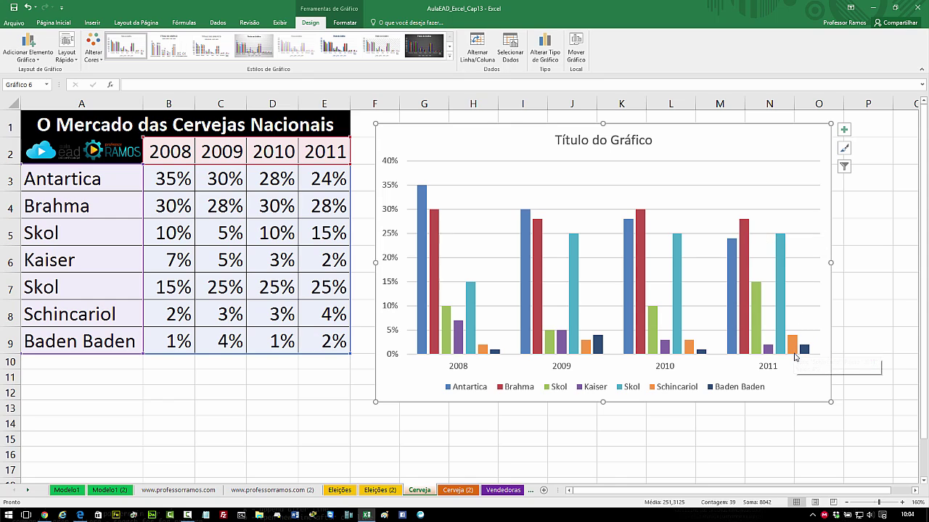
mouse_move(768, 355)
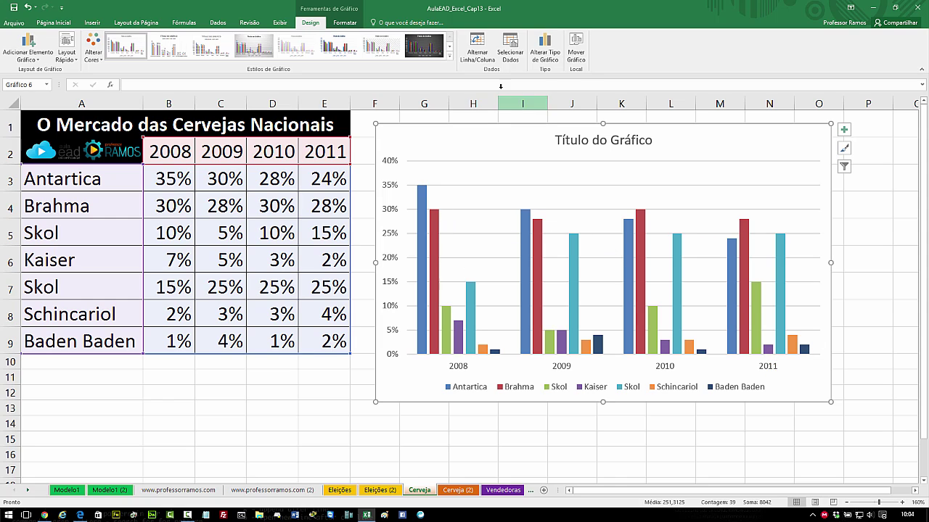
left_click(478, 52)
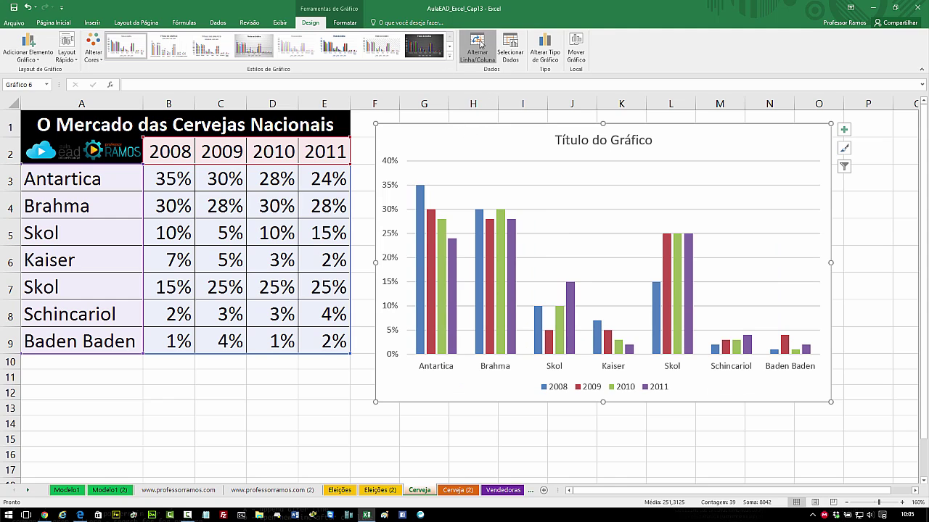
left_click(480, 45)
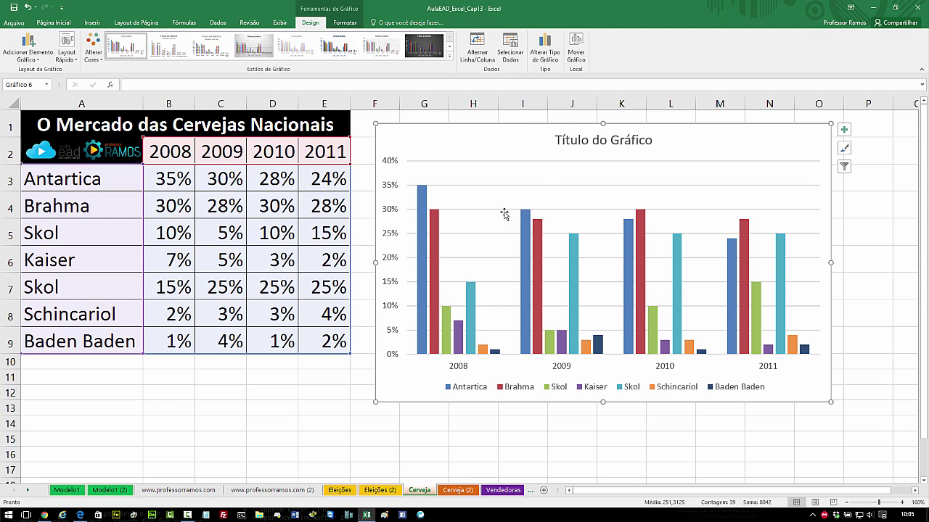
Step: Replace the chart title with "Cervejas"
left_click(584, 143)
double_click(583, 143)
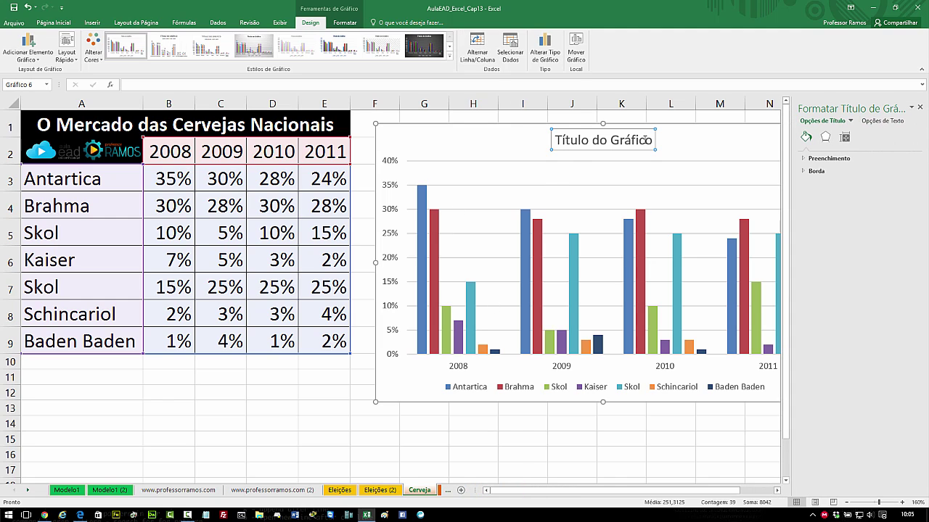
left_click_drag(653, 140, 552, 139)
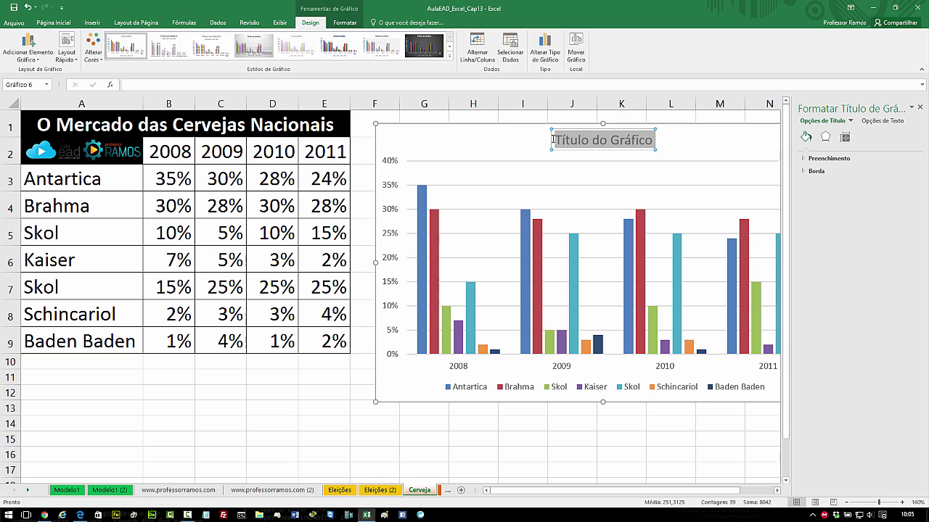
type("Cervejas")
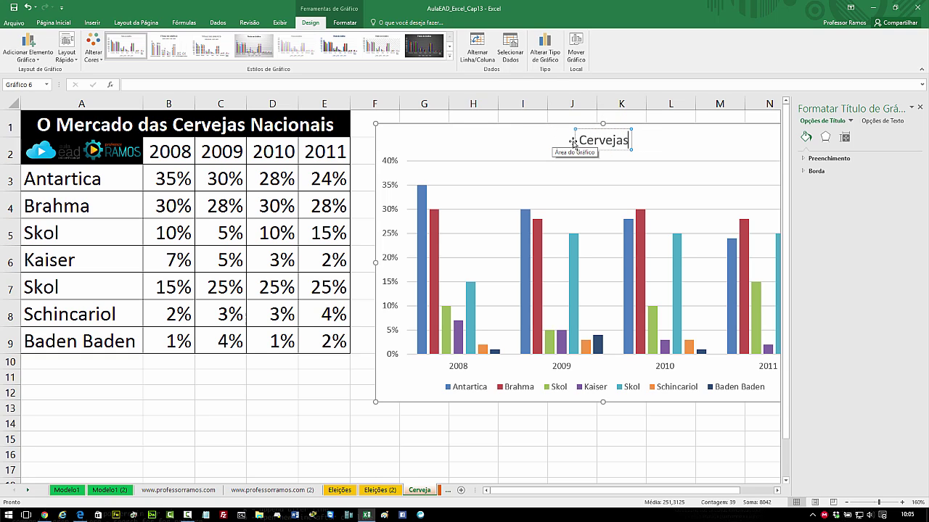
left_click(919, 107)
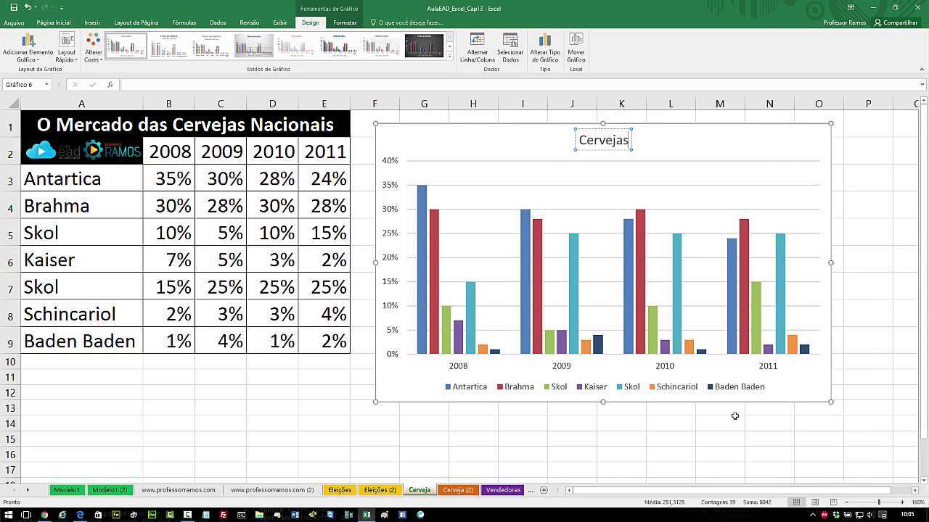
left_click(793, 139)
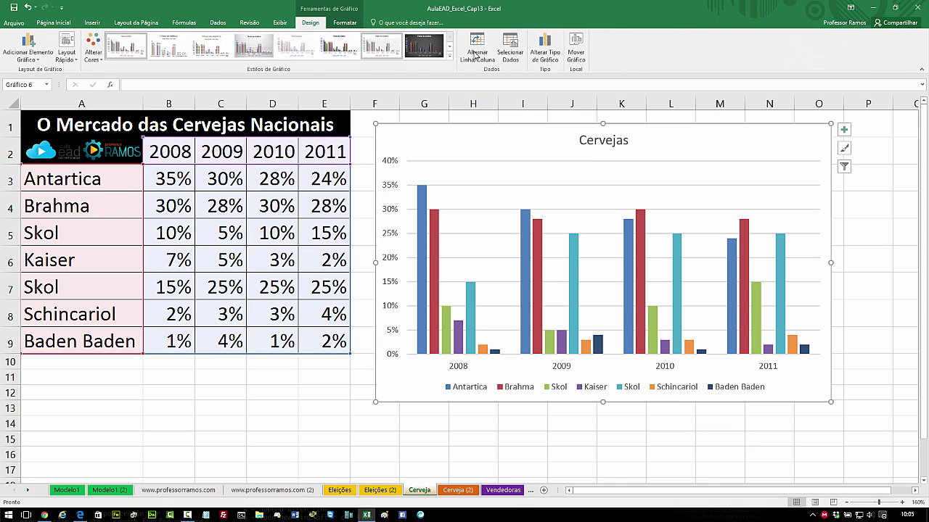
Step: Apply the chart style with columns fading to white and a bold uppercase title, keeping the original colour palette
left_click(449, 56)
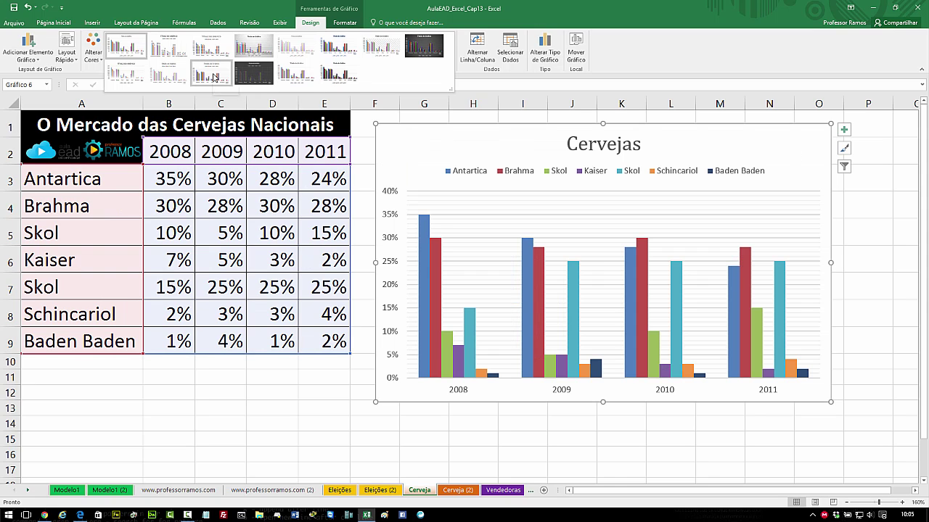
left_click(128, 78)
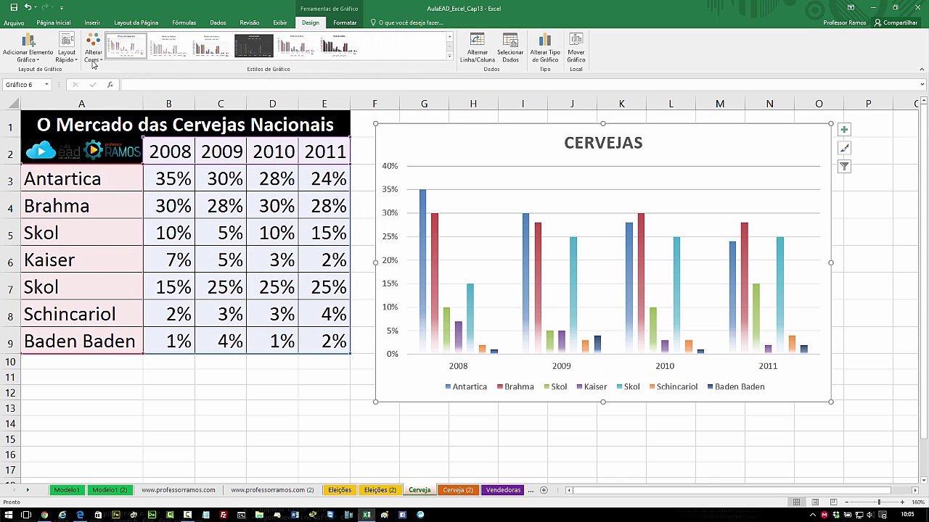
left_click(93, 58)
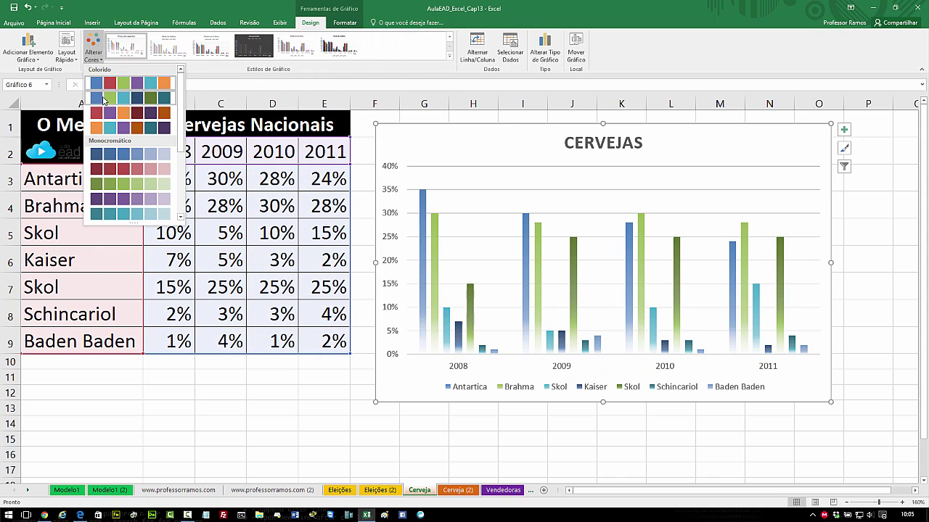
key("Escape")
Step: Try quick layouts on the beer chart: one with a side legend, one with a top legend and data labels, and Layout 10
left_click(74, 62)
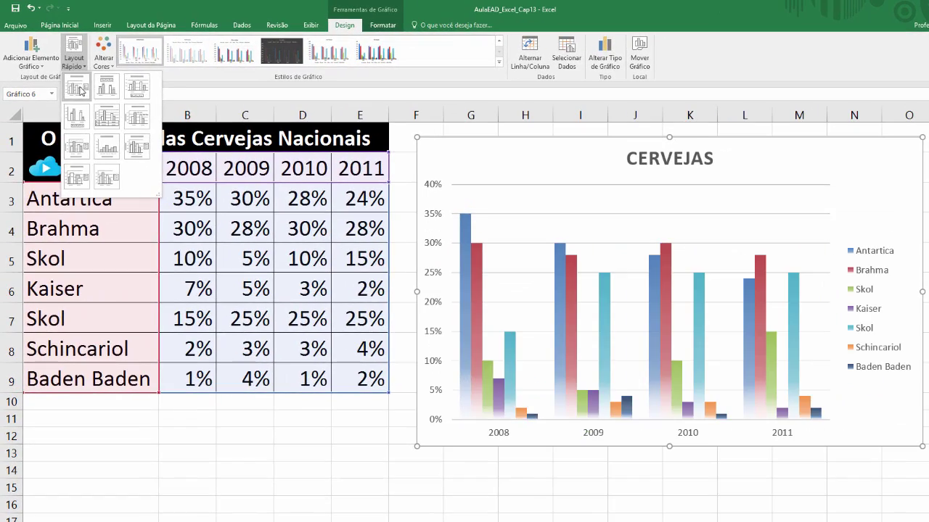
left_click(80, 90)
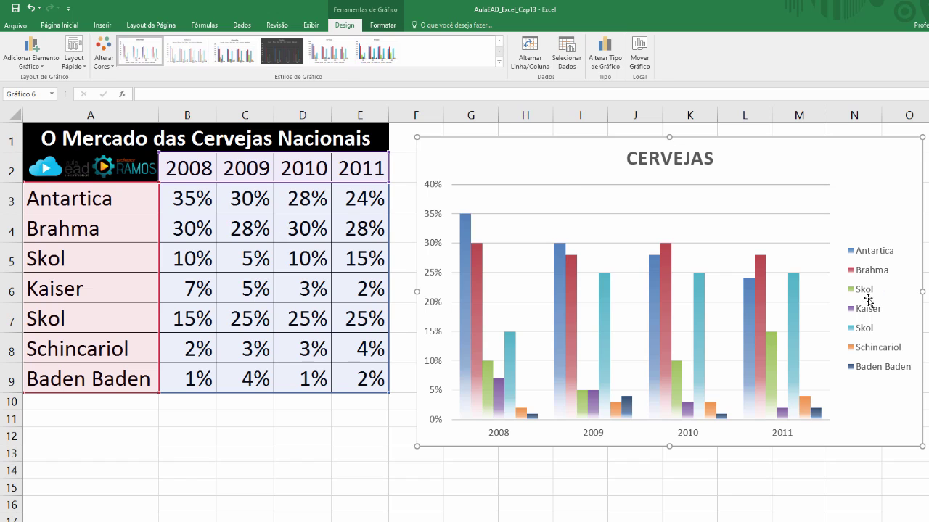
left_click(88, 69)
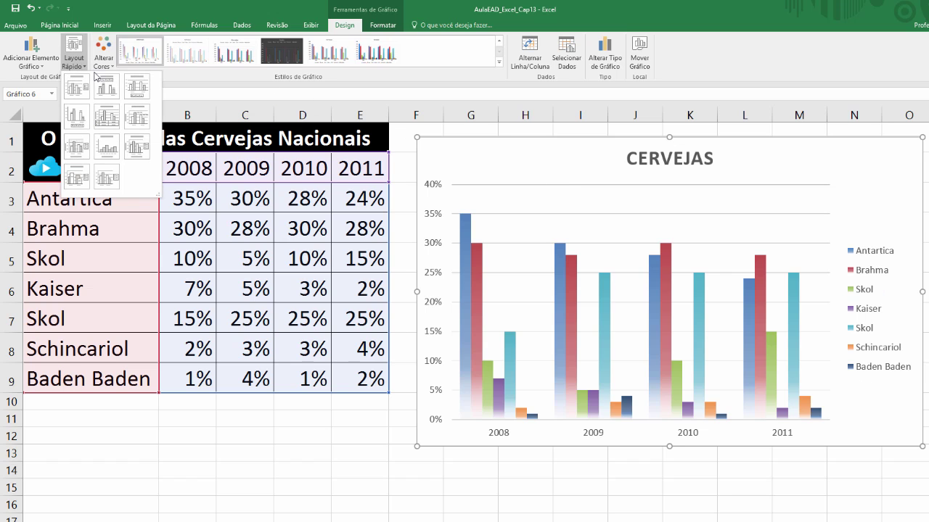
left_click(109, 86)
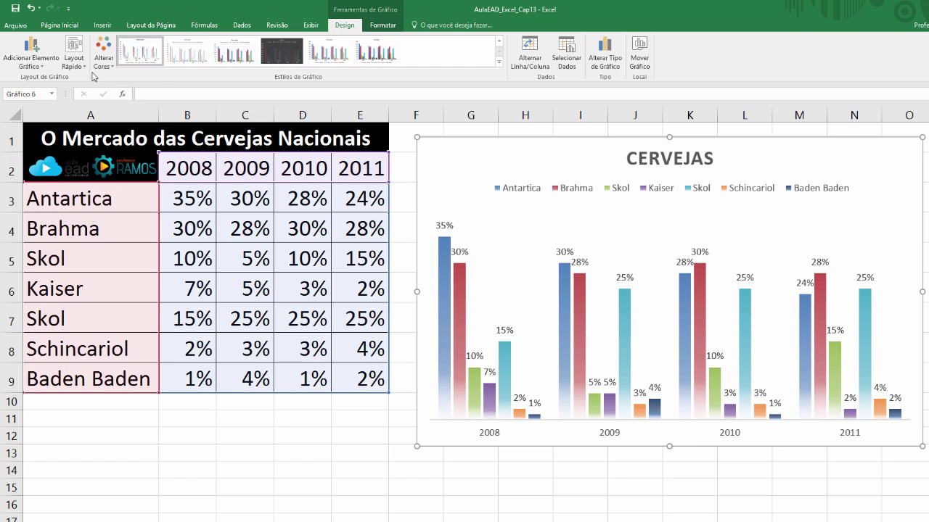
left_click(74, 58)
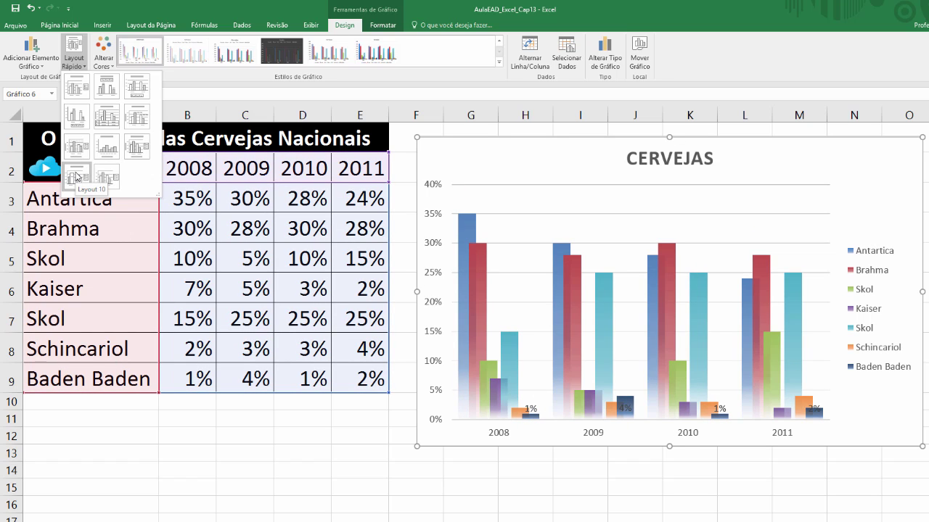
left_click(78, 176)
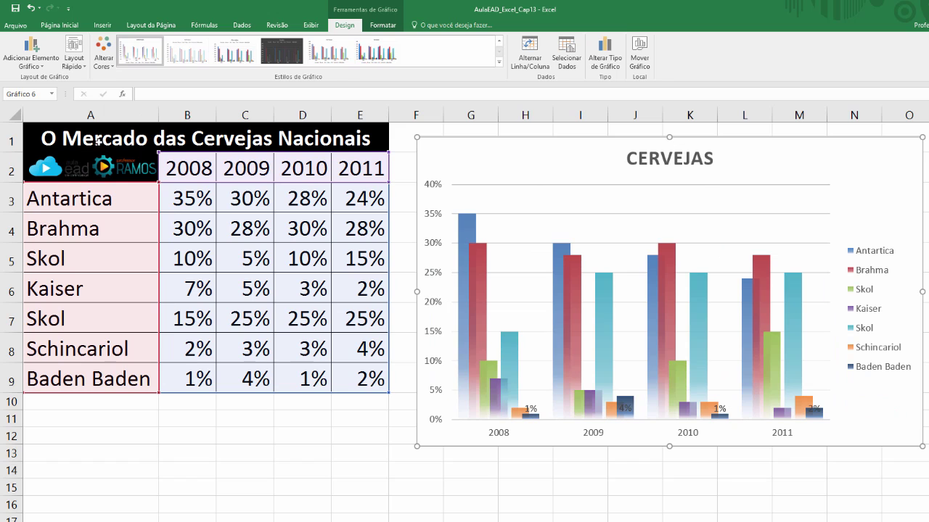
Step: Apply the quick layout with a data table and vertical axis title to the beer chart, and resize the chart to fit
left_click(73, 64)
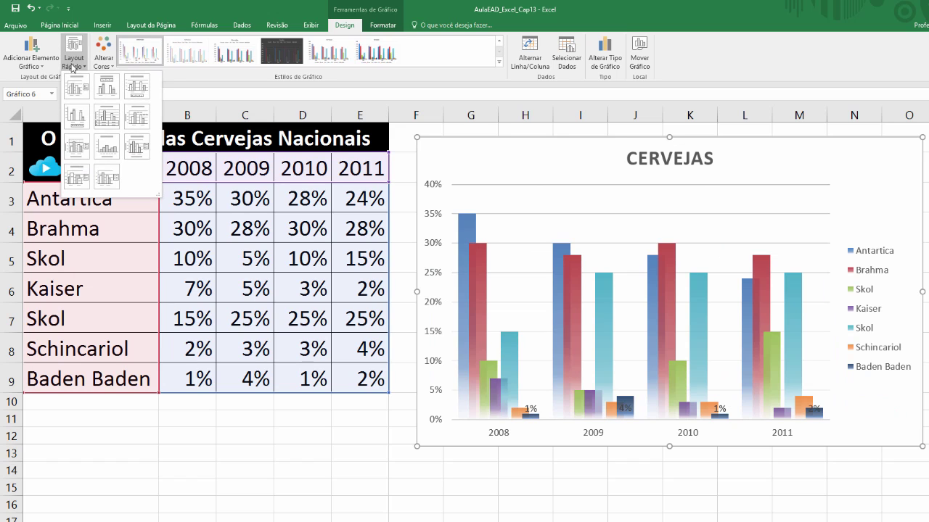
left_click(106, 116)
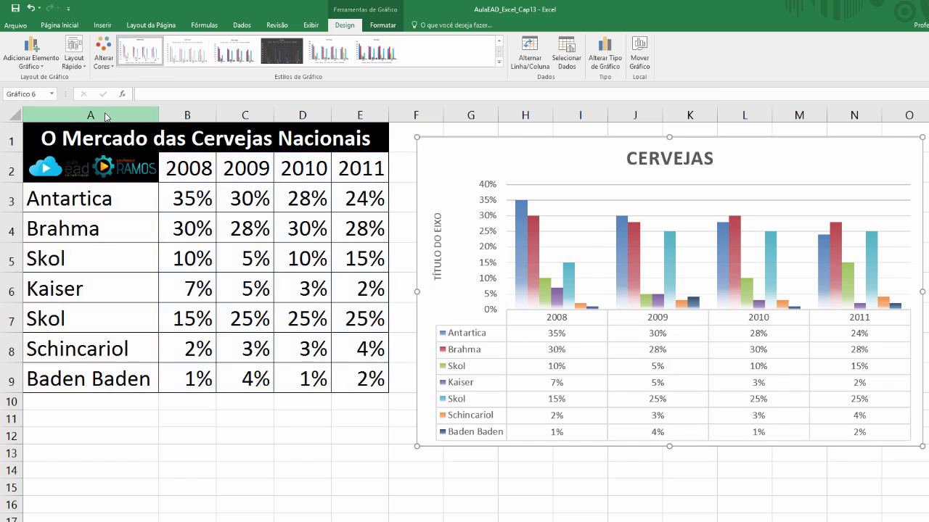
left_click_drag(923, 447, 914, 468)
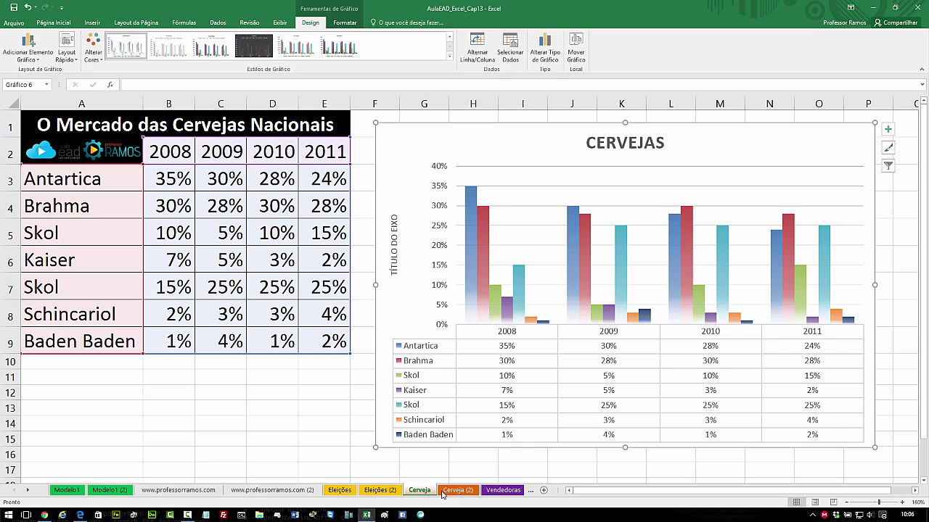
Step: Move the beer chart to a new chart sheet named "Cerveja_Grafico"
left_click(577, 49)
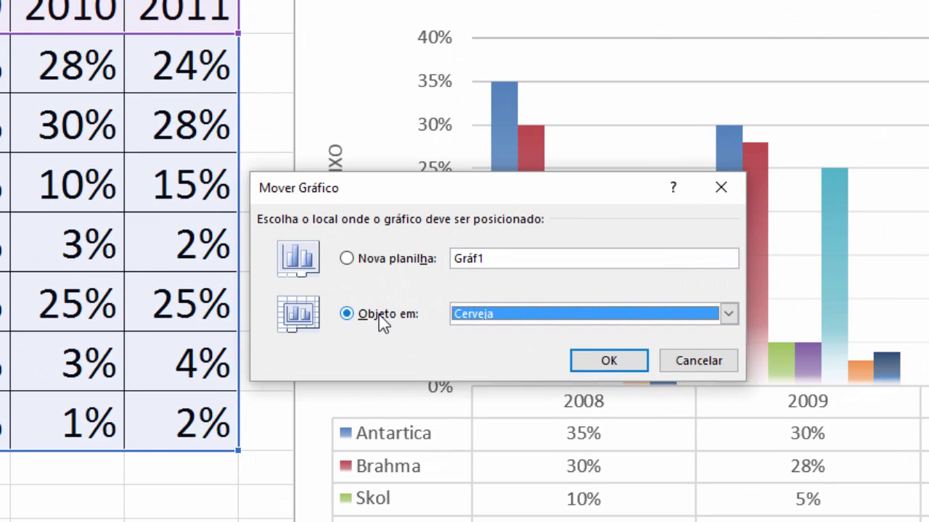
left_click(347, 258)
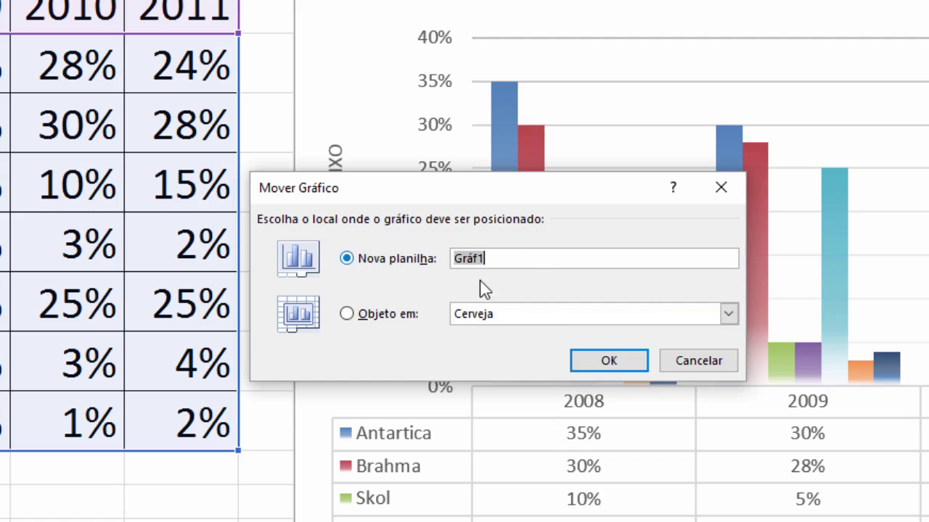
type("Cerveja_Grafico")
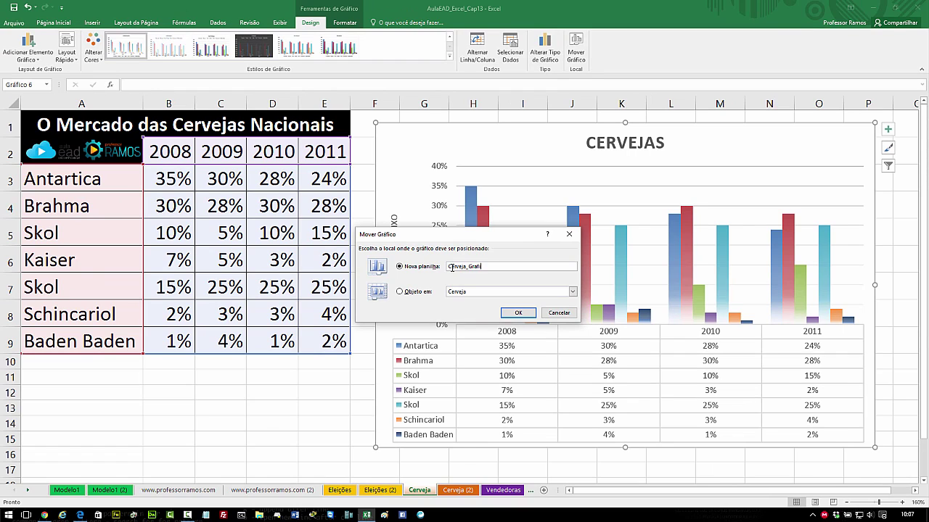
left_click(518, 313)
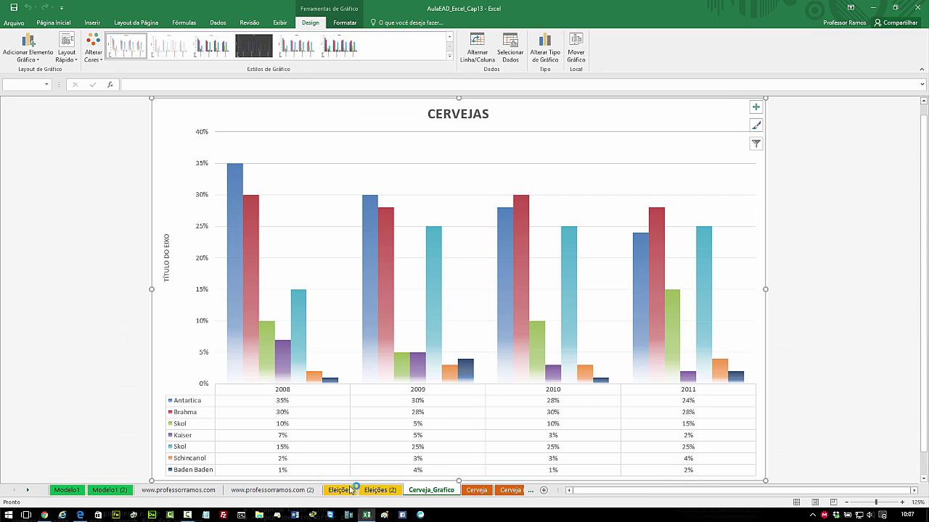
Step: Move the Cerveja_Grafico sheet to directly after the Cerveja sheet and compare the chart with its source table
left_click_drag(447, 487, 499, 485)
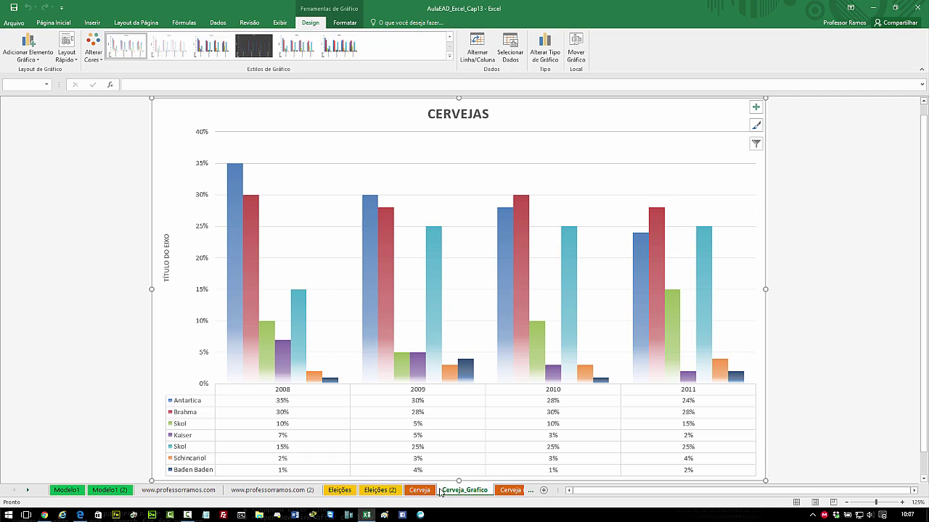
left_click(414, 491)
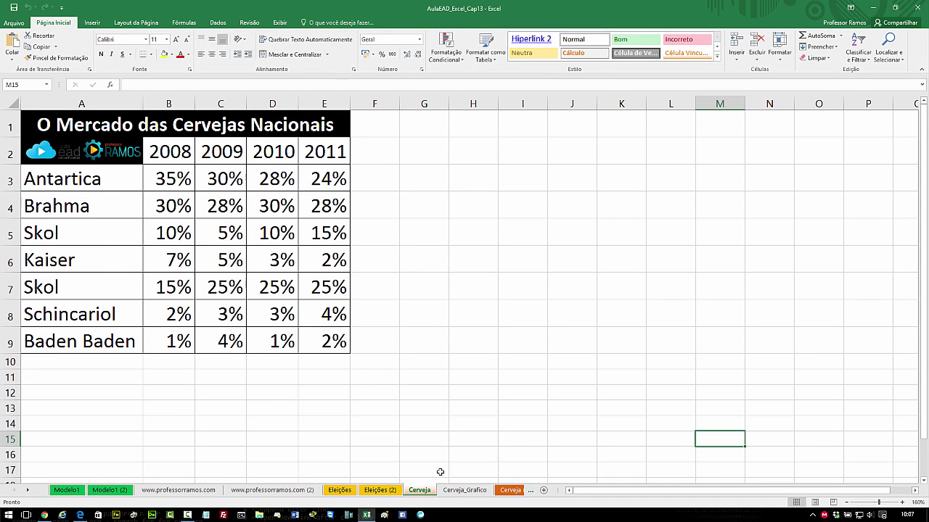
left_click(465, 491)
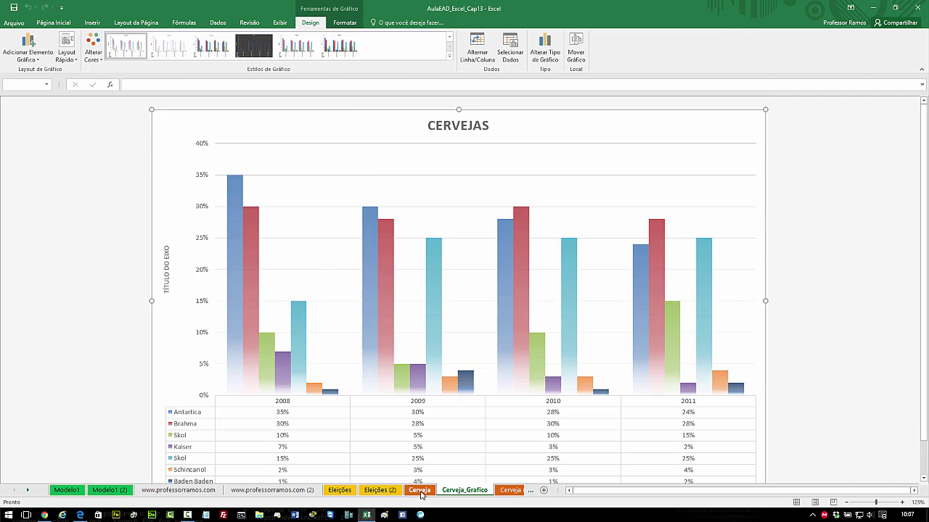
key("ctrl+Page_Up")
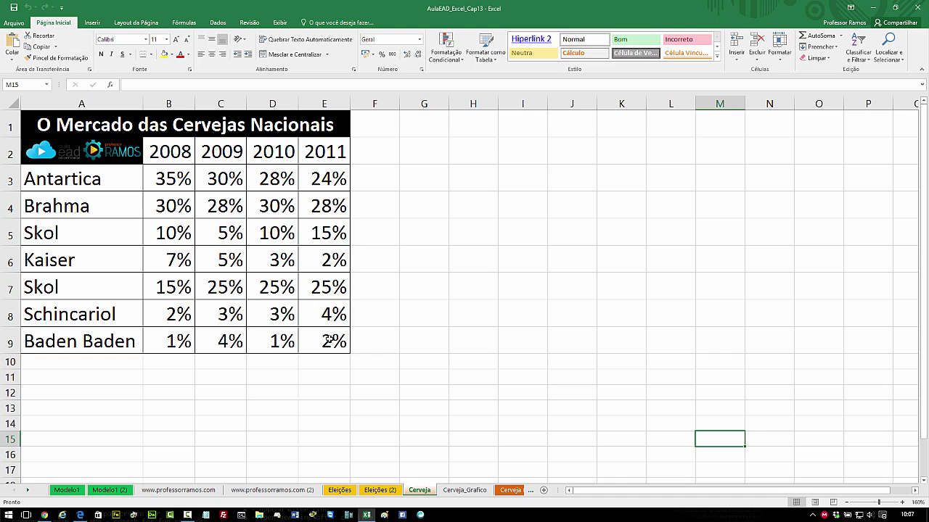
Step: Set the 2011 market shares to 4% for Baden Baden, 2% for Schincariol, 26% for the lower Skol row and 1% for Kaiser
left_click(328, 339)
left_click_drag(328, 339, 328, 302)
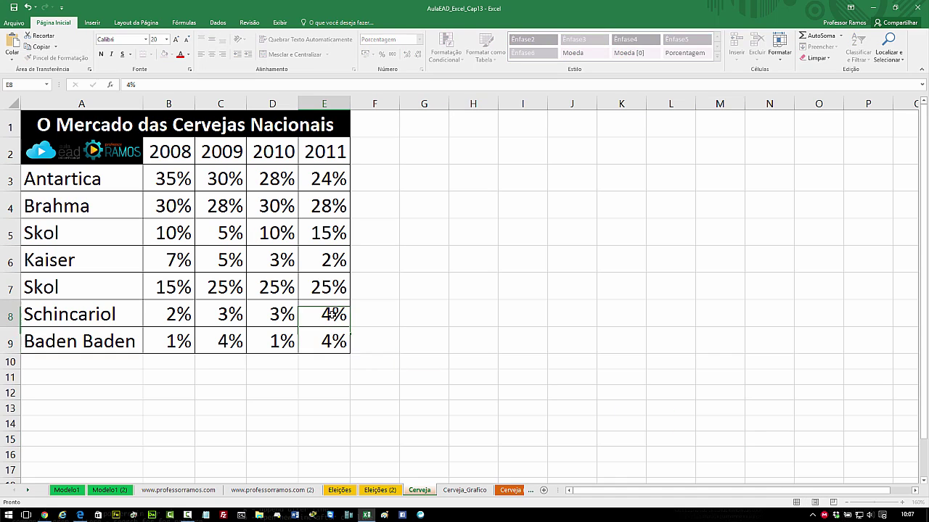
left_click(384, 302)
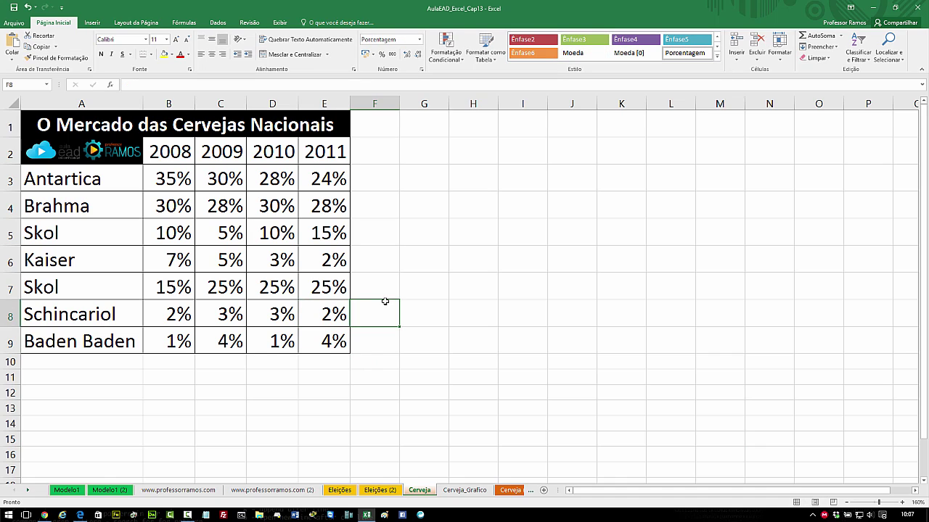
left_click(333, 288)
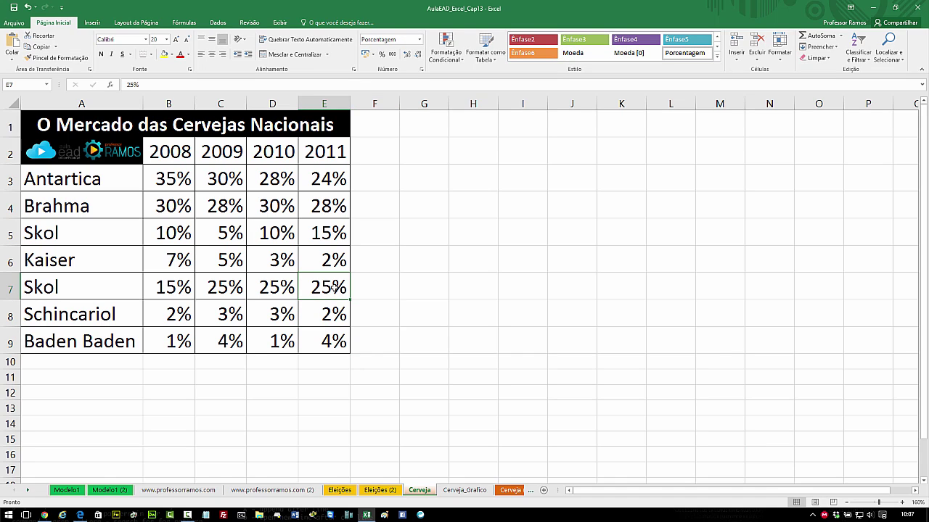
type("26")
left_click(330, 265)
type("1")
key("Tab")
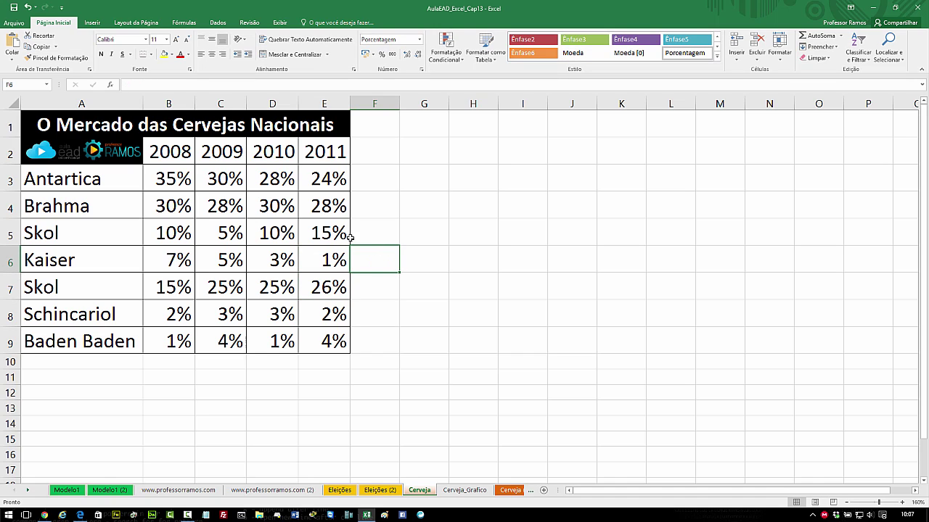
Step: Set the 2011 shares to 38% for Brahma and 5% for the upper Skol row
left_click(331, 203)
type("38")
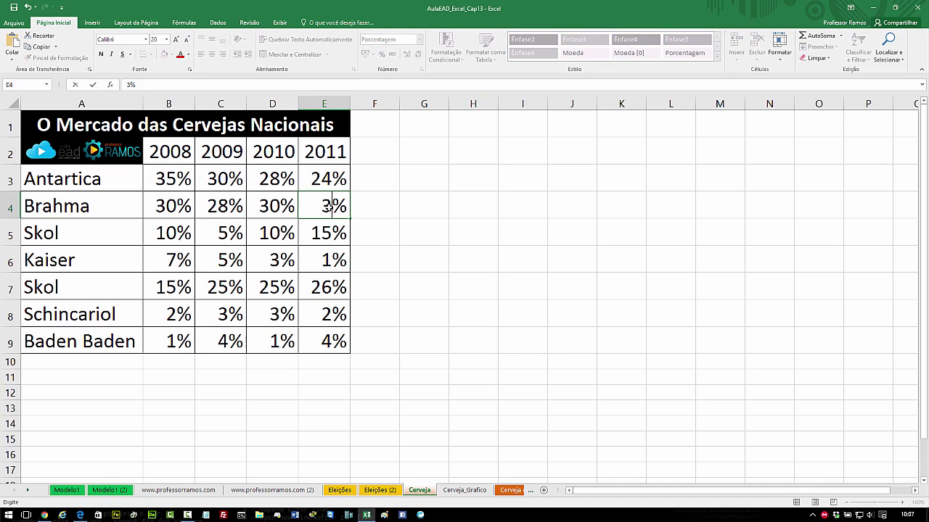
left_click(331, 227)
type("5")
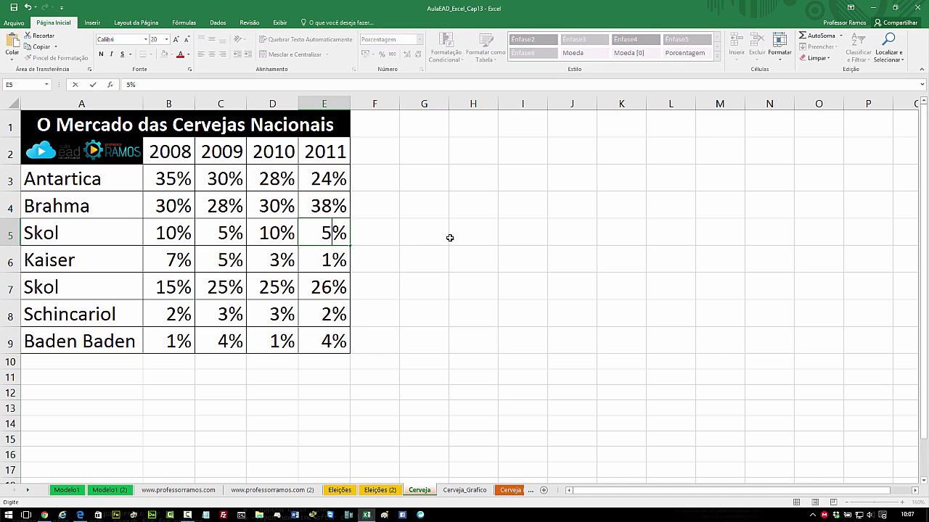
left_click(450, 237)
Step: Try totalling the 2011 column with AutoSum in E10 and clear the result
left_click(326, 360)
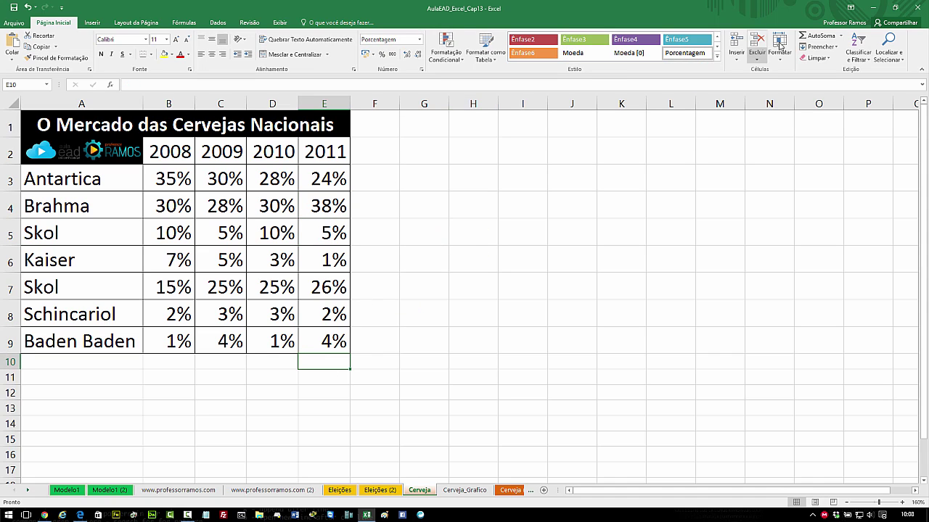
left_click(814, 34)
key("Return")
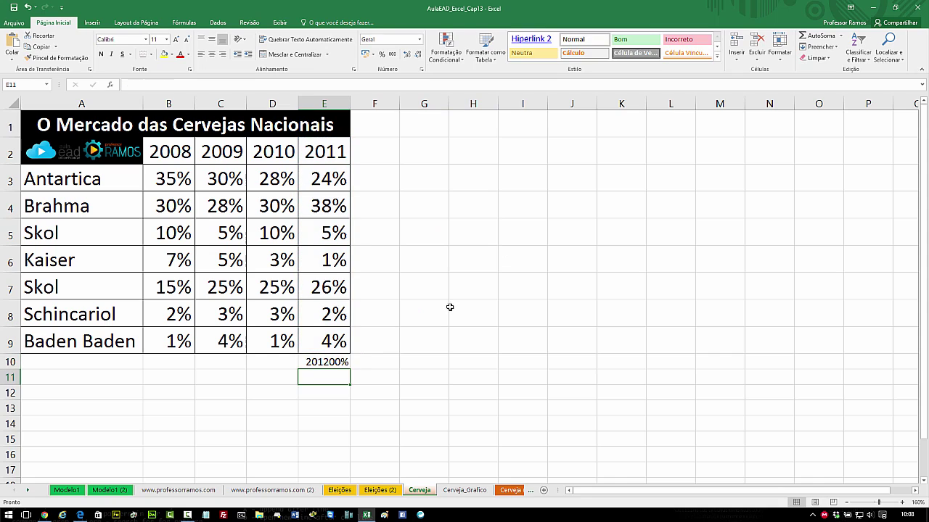
left_click(336, 362)
key("Delete")
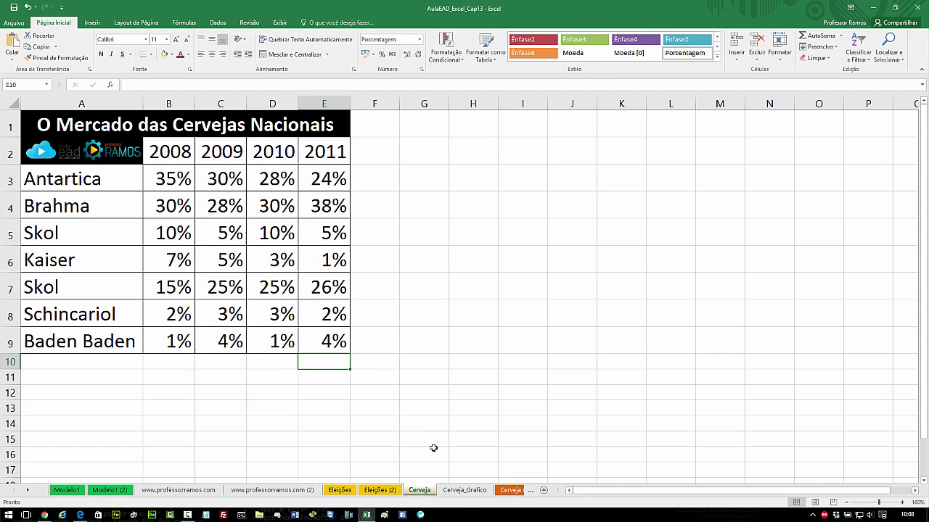
Step: Check the 2011 columns on the Cerveja_Grafico sheet against the edited Cerveja table
left_click(465, 492)
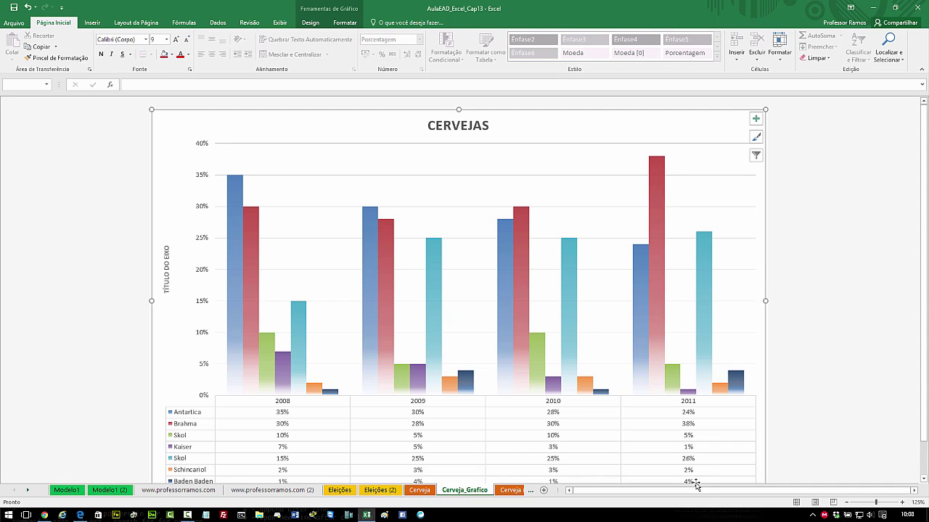
left_click(420, 490)
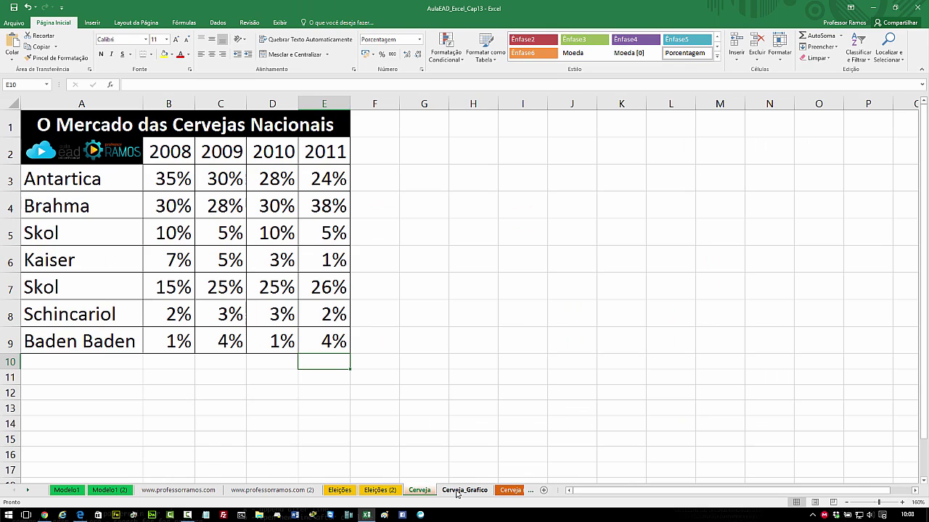
left_click(457, 491)
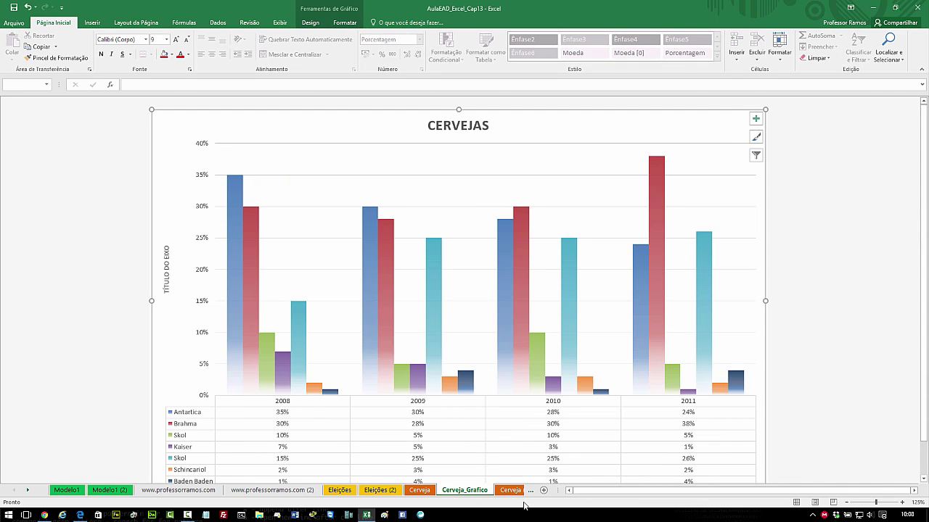
Step: On the Vendedoras sheet, insert the recommended pie chart from A1:B7 and enlarge it beside the table
left_click(29, 491)
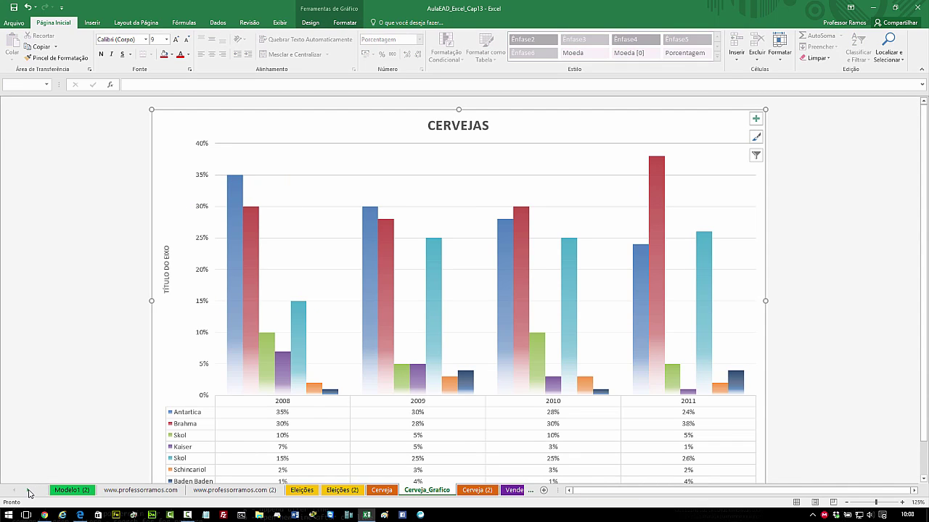
left_click(29, 492)
left_click(29, 492)
left_click(286, 492)
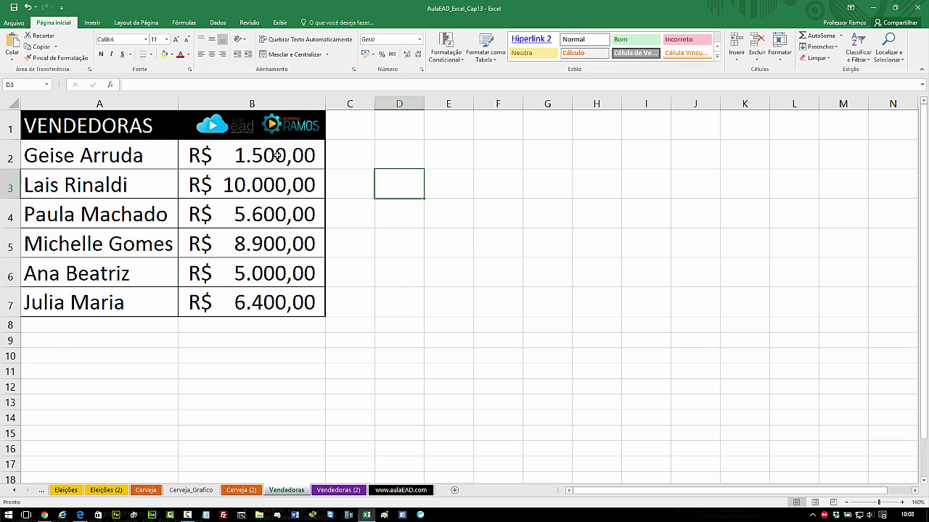
left_click_drag(66, 126, 232, 293)
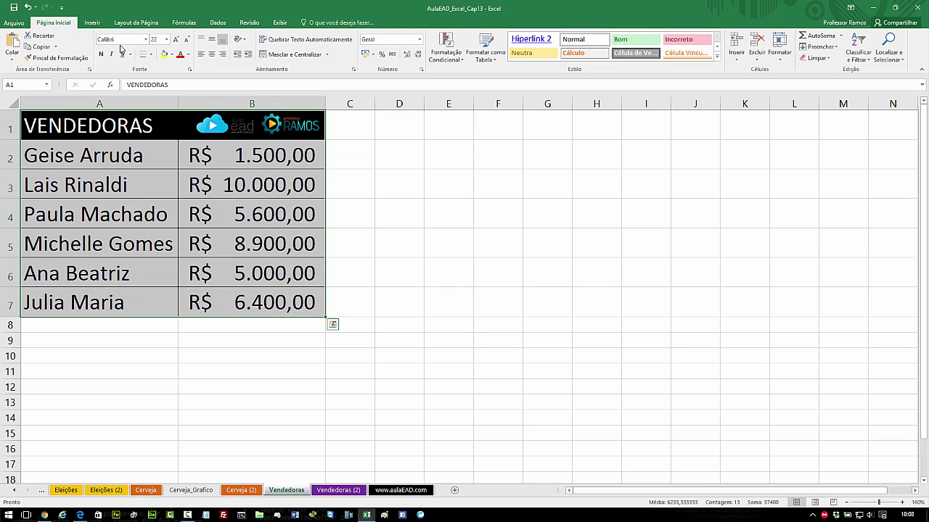
left_click(90, 24)
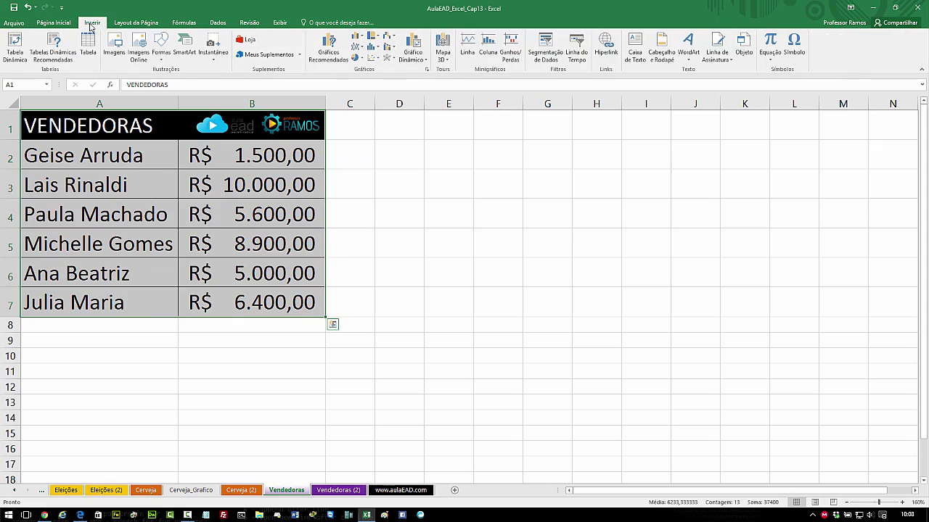
left_click(330, 58)
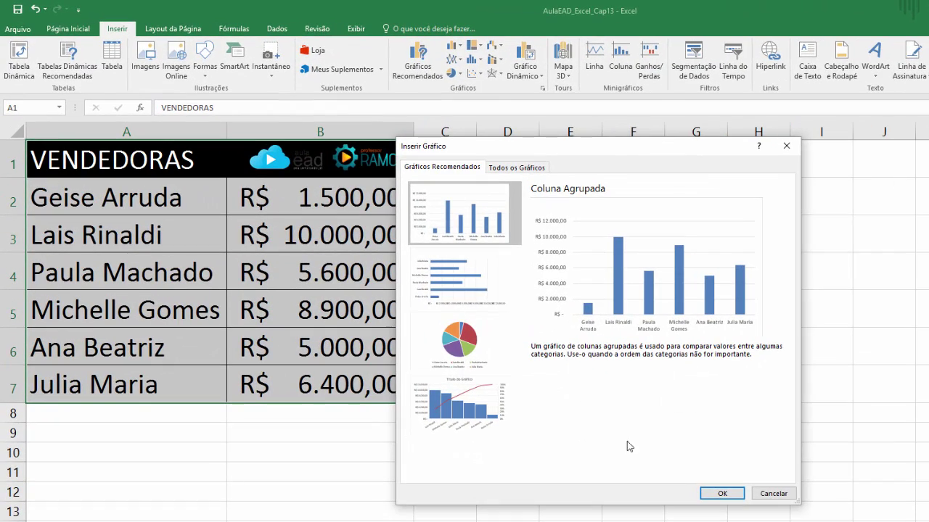
left_click(465, 341)
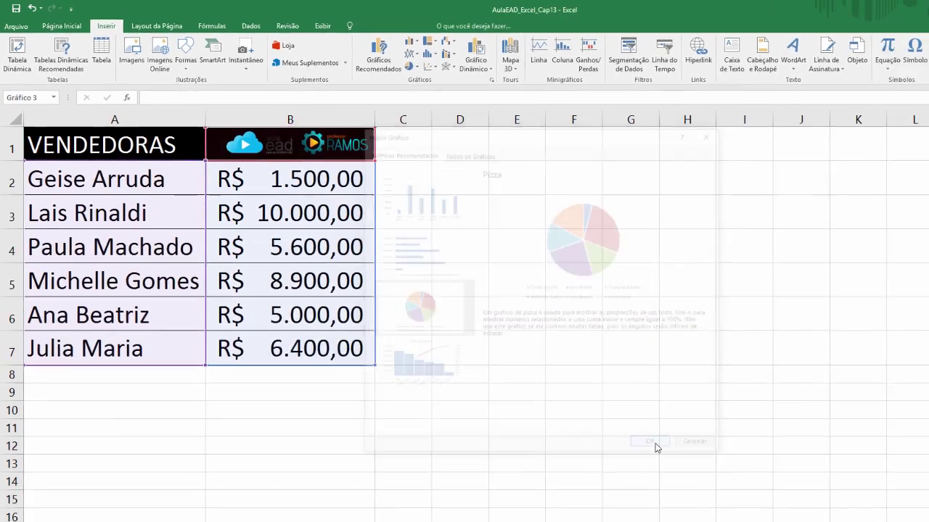
left_click(723, 494)
left_click_drag(696, 201, 762, 139)
left_click_drag(670, 186, 731, 163)
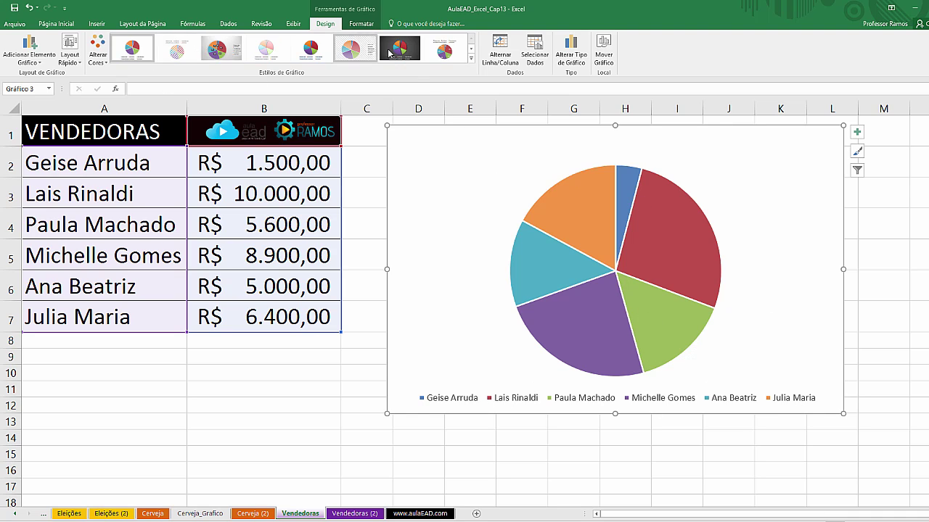
Step: Apply the last, bevelled chart style and a quick layout with percentage labels and a side legend to the pie chart
left_click(471, 59)
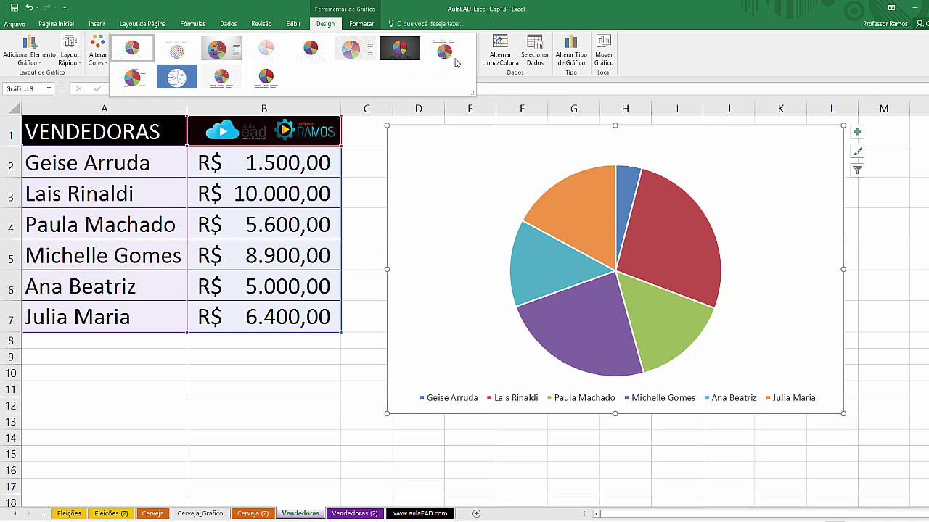
left_click(269, 78)
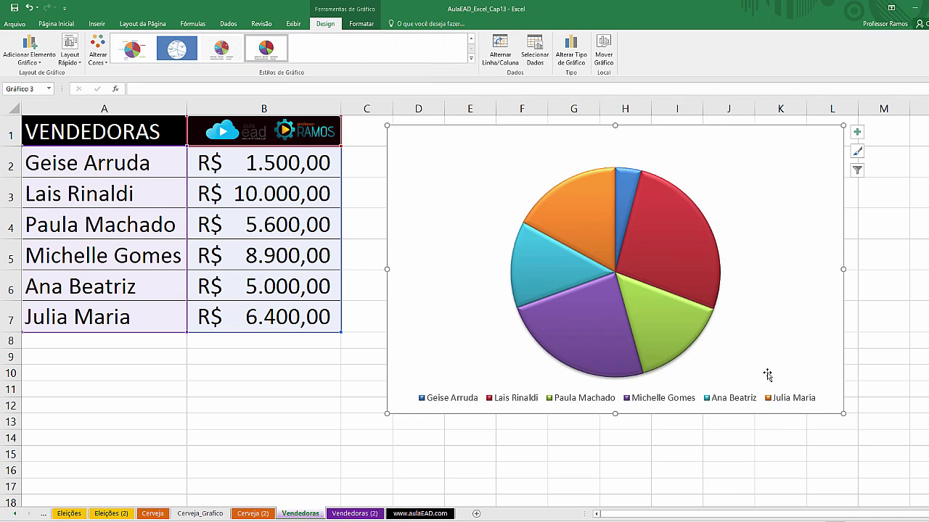
left_click(70, 60)
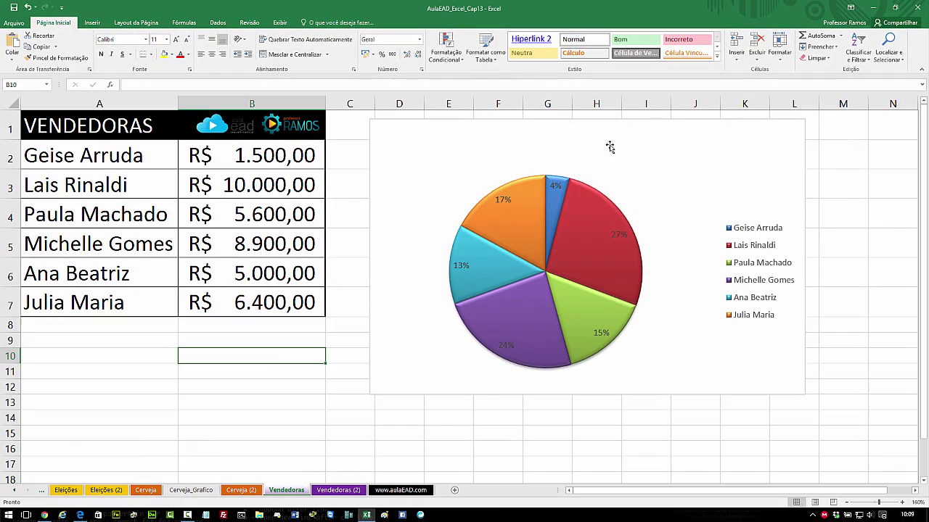
Step: Add the title "Vendedoras" above the pie chart
left_click(574, 142)
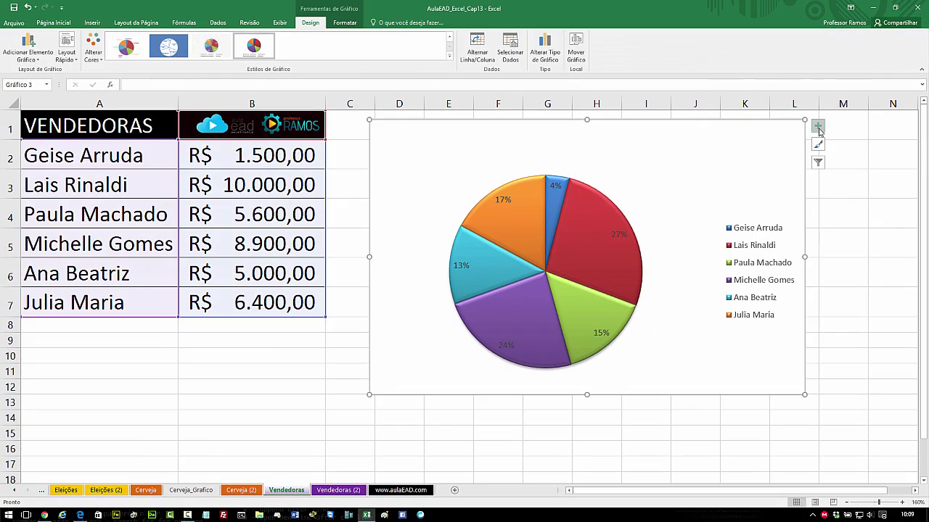
left_click(818, 128)
left_click(908, 135)
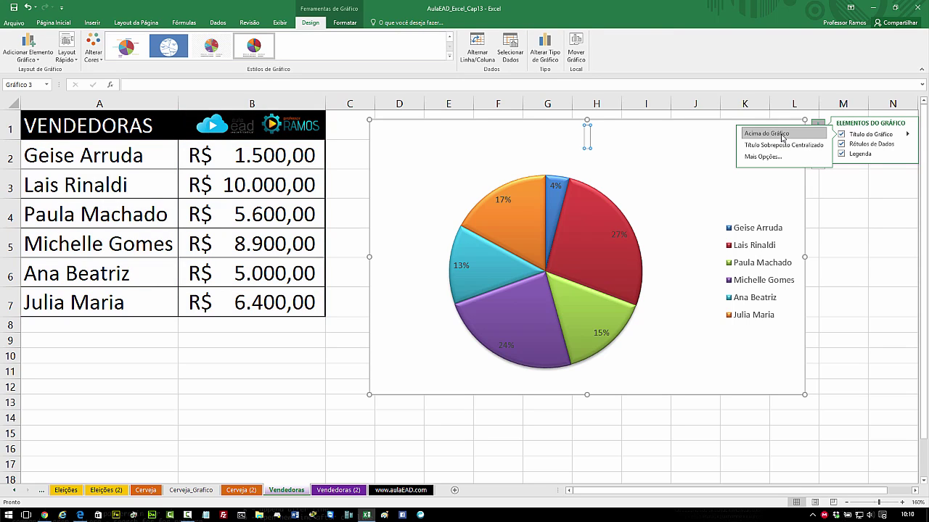
left_click(763, 157)
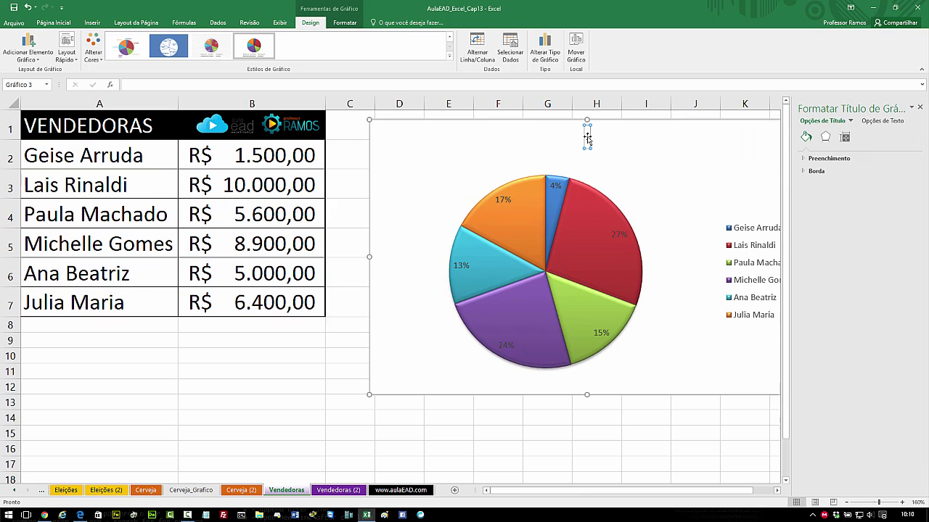
type("Vendedoras")
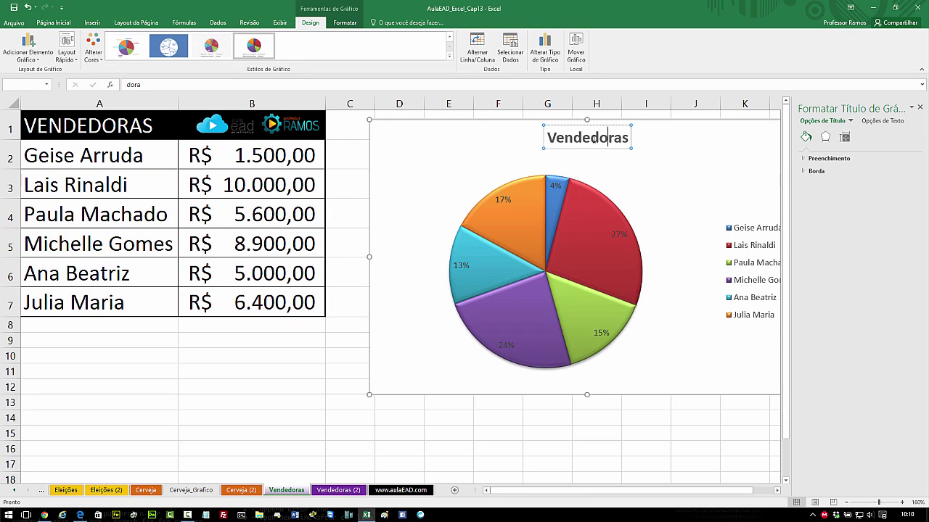
Step: Shift the chart title slightly sideways and pull all the pie slices outward, away from the centre
left_click_drag(575, 148, 544, 149)
left_click(516, 198)
left_click_drag(517, 198, 491, 182)
left_click(597, 224)
left_click_drag(597, 224, 556, 251)
left_click_drag(499, 268, 519, 270)
left_click(515, 217)
left_click_drag(543, 223, 570, 200)
left_click_drag(585, 245, 666, 393)
left_click(637, 354)
left_click(527, 231)
left_click_drag(527, 231, 511, 213)
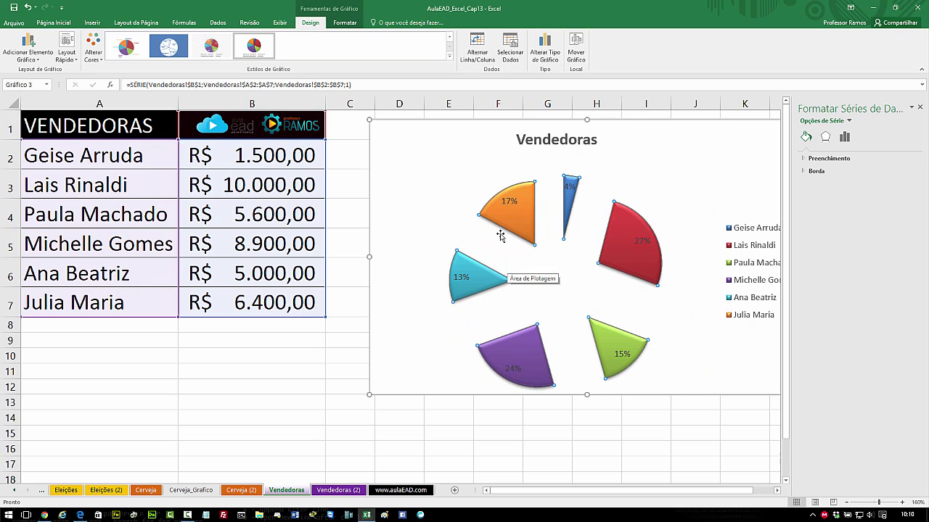
Step: Bring the exploded pie slices closer together, leaving narrower gaps between them
left_click(442, 214)
left_click(472, 275)
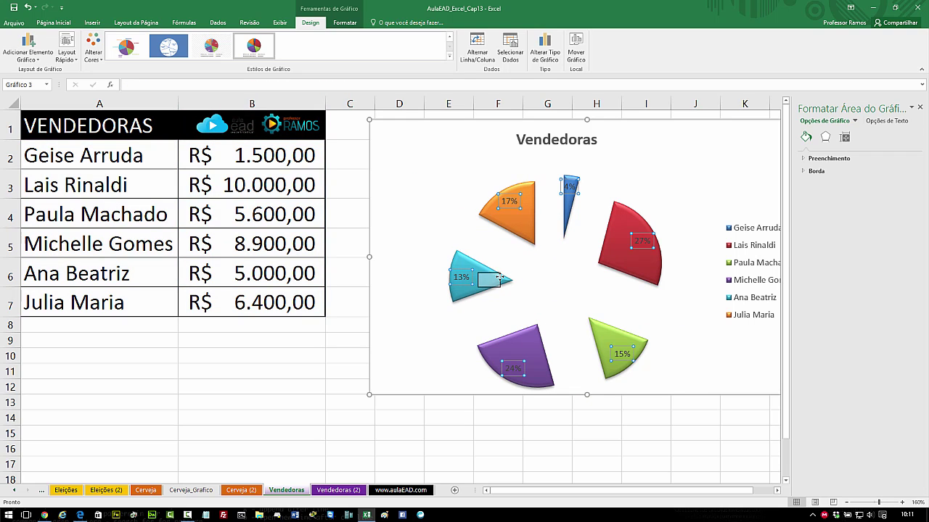
left_click_drag(471, 276, 520, 284)
left_click(430, 163)
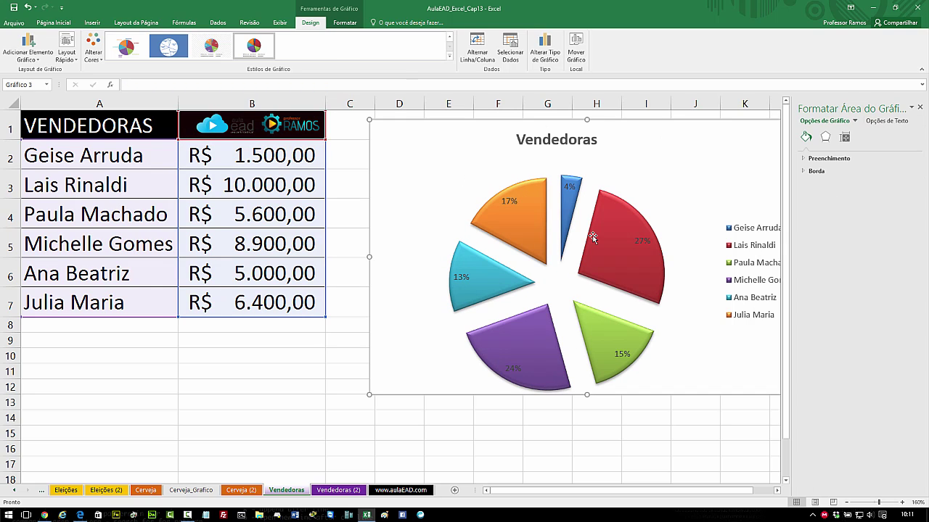
Step: Change the exploded pie chart to the doughnut type (Rosca) from the Pizza category
left_click(546, 54)
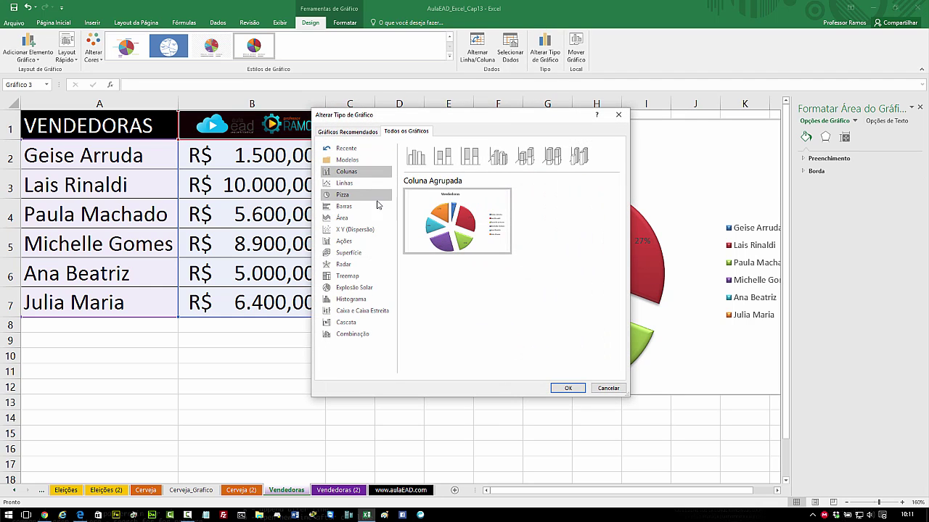
left_click(348, 198)
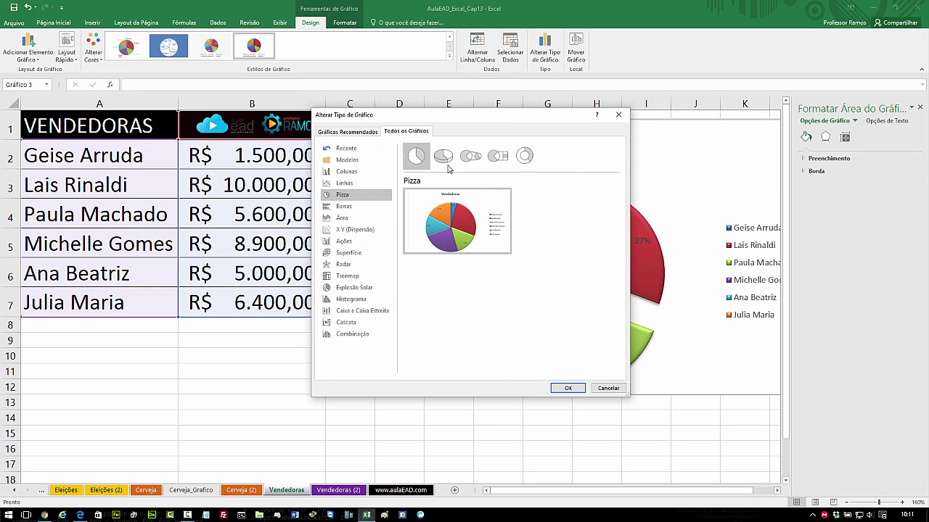
left_click(524, 155)
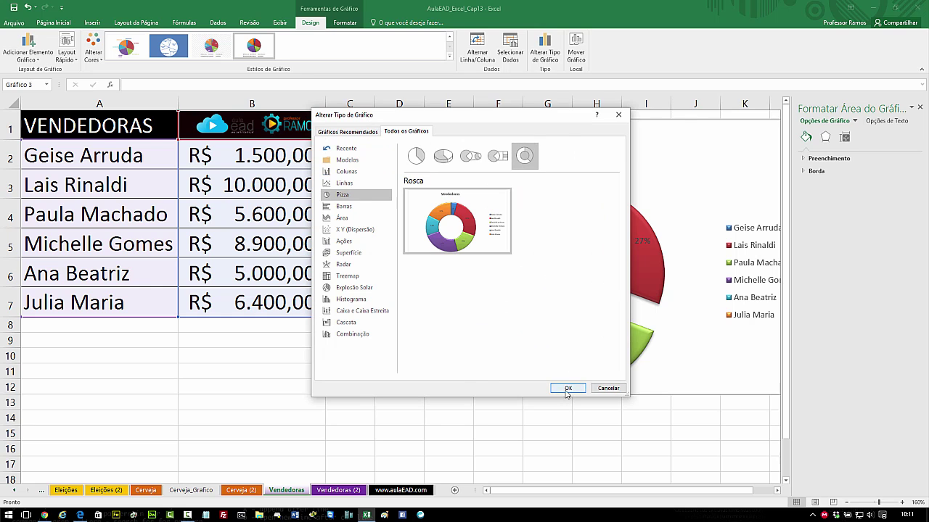
left_click(562, 386)
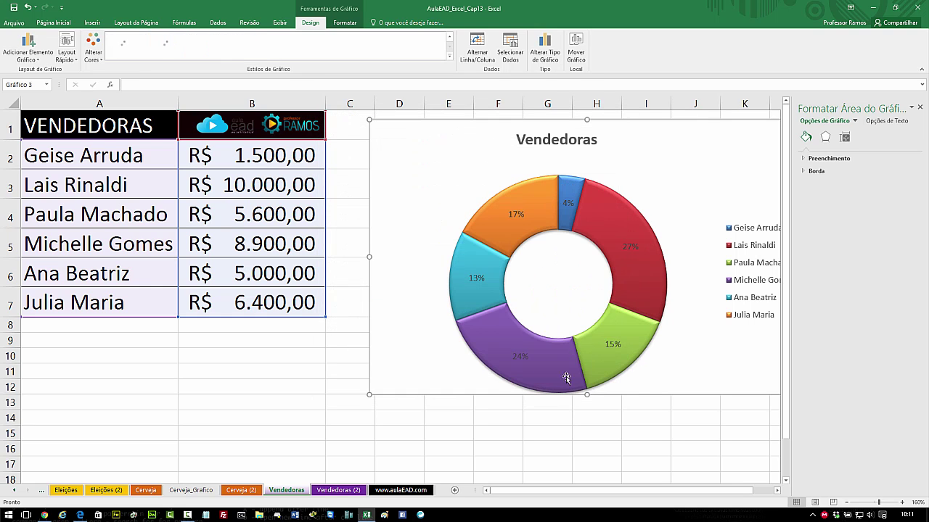
Step: Move the doughnut's plot area up and away from the legend, and pull only the red 27% slice outward
left_click(637, 217)
left_click_drag(657, 203, 630, 188)
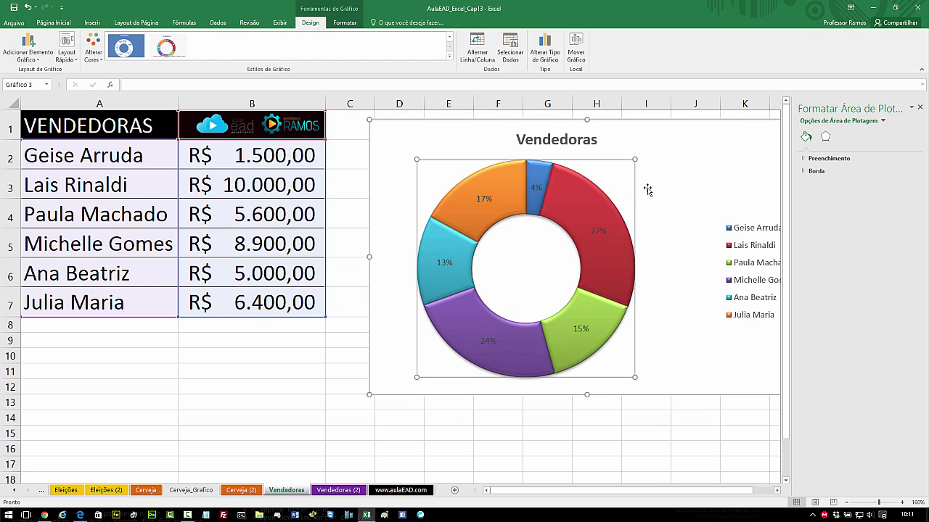
left_click(599, 233)
left_click(618, 268)
left_click_drag(619, 268, 623, 267)
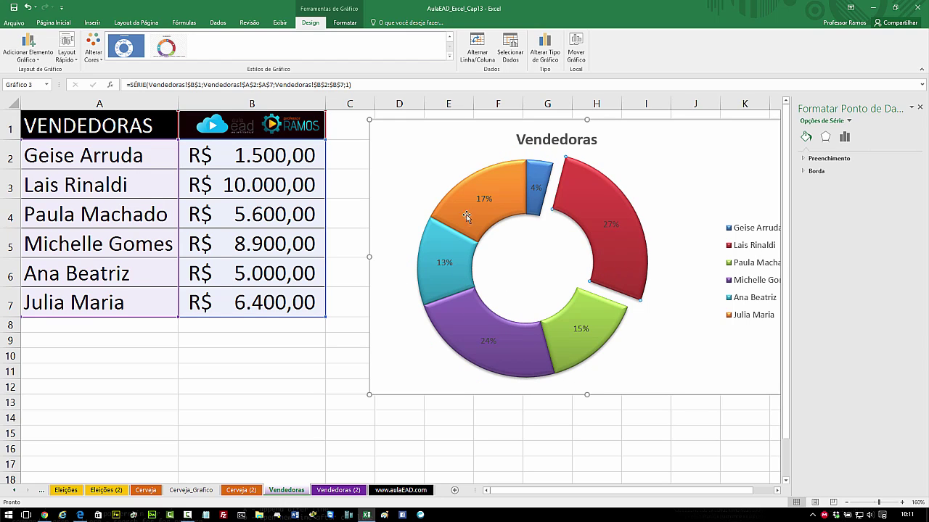
Step: Reposition the doughnut's plot area below the chart title and pull only the orange 17% slice outward from the ring
left_click(510, 259)
left_click_drag(500, 247, 539, 252)
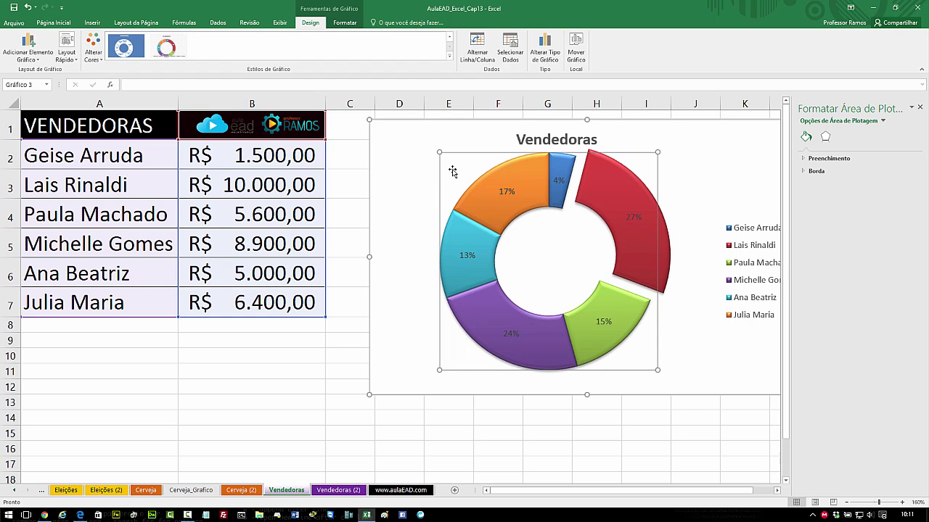
left_click_drag(425, 160, 427, 169)
left_click_drag(477, 204, 465, 195)
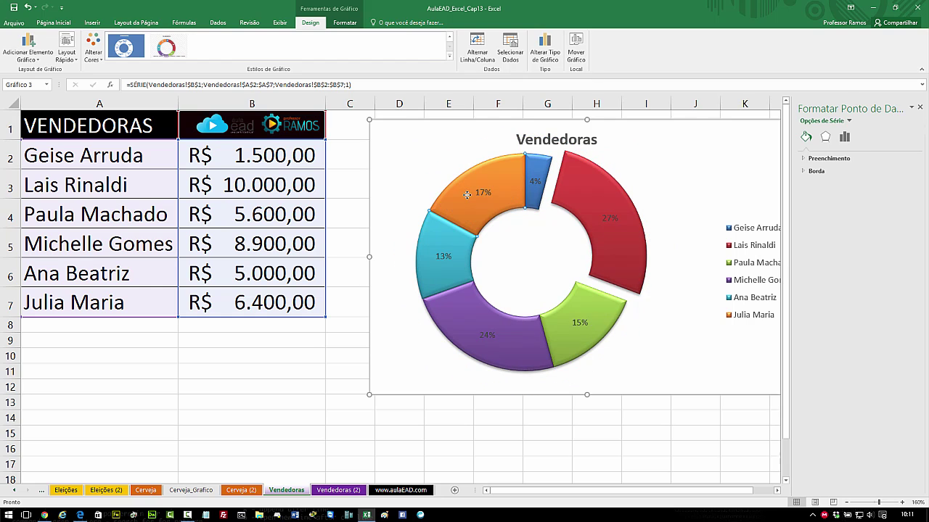
Step: Shift the doughnut's plot area down and closer to the legend, and clear the plot area selection
left_click(546, 258)
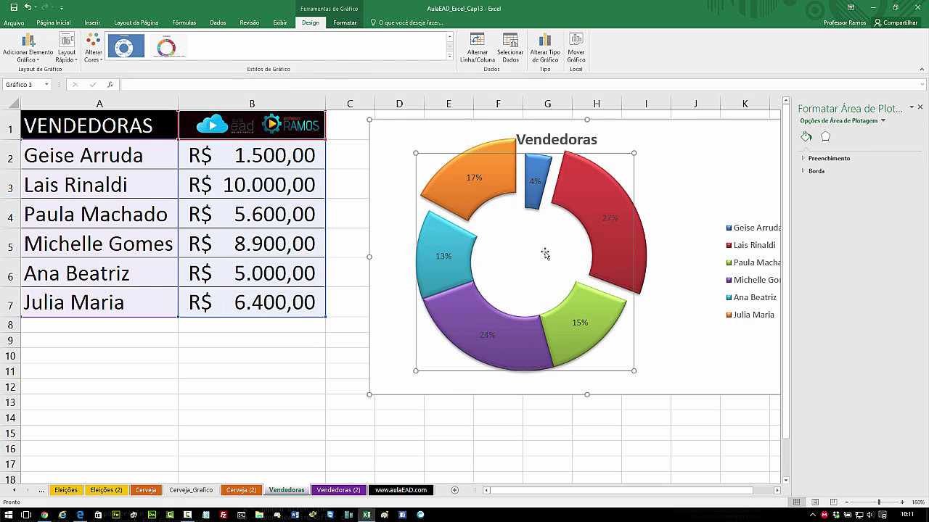
left_click_drag(558, 261, 573, 300)
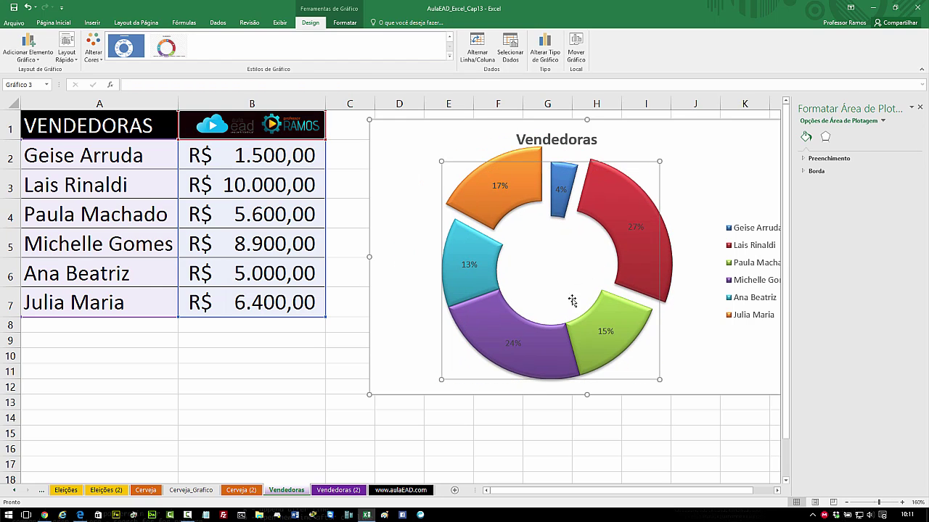
left_click(705, 192)
key("Escape")
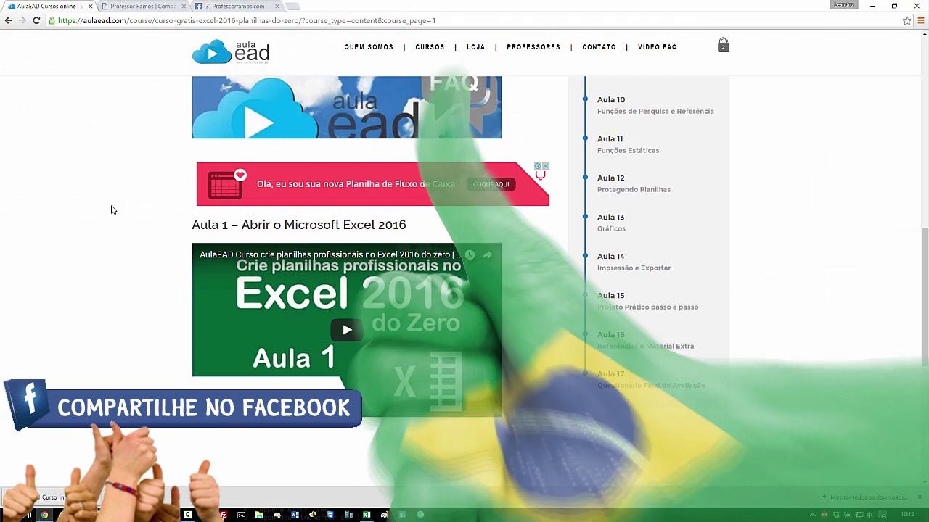
Step: View the professorramos.com site, its Facebook page and the beginning of the AulaEAD Excel 2016 course page in the web browser
left_click(138, 7)
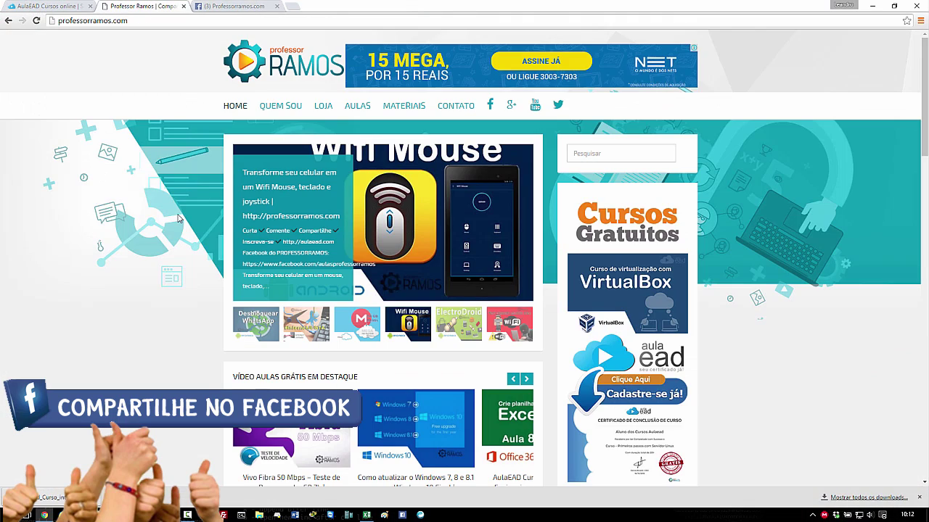
left_click(216, 9)
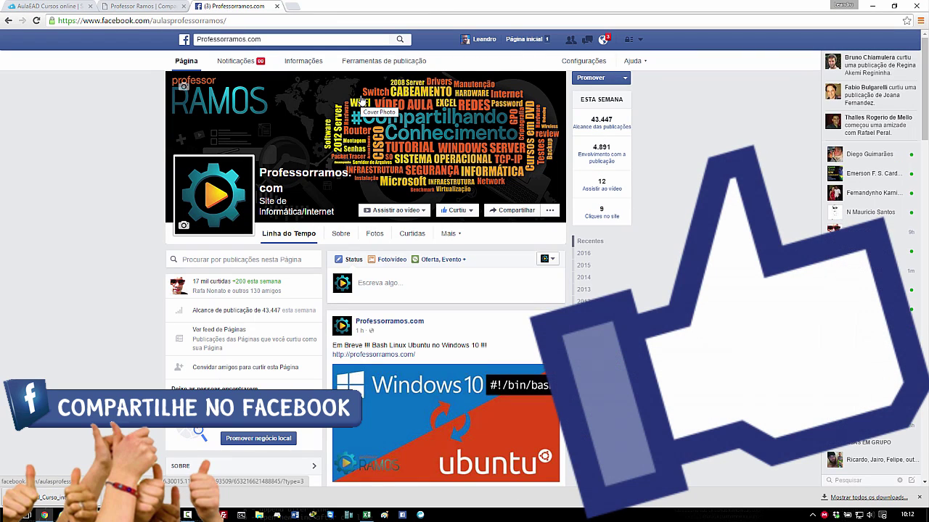
left_click(60, 8)
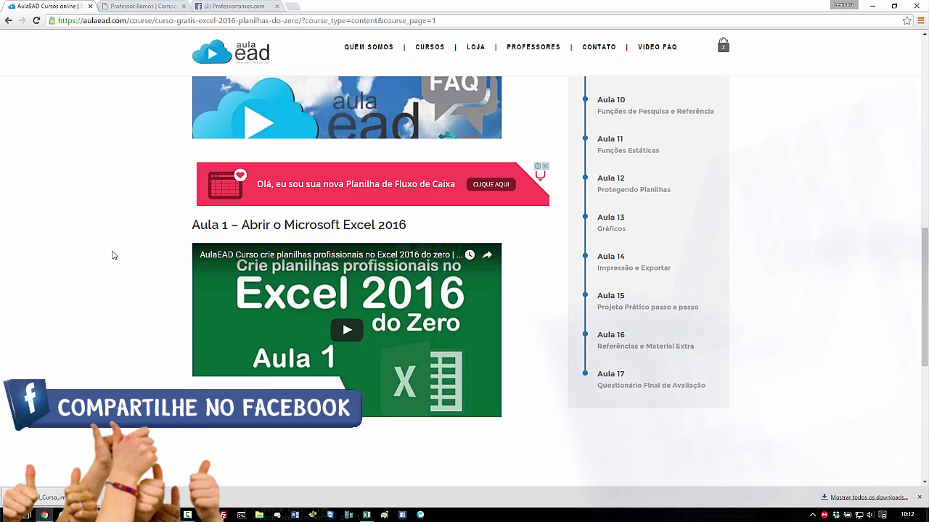
scroll(113, 255, "up", 4)
scroll(112, 256, "up", 5)
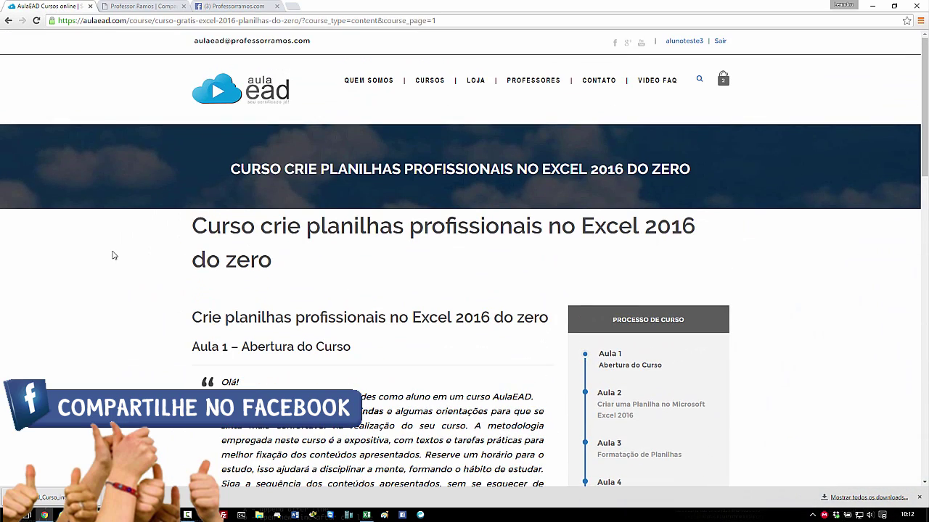